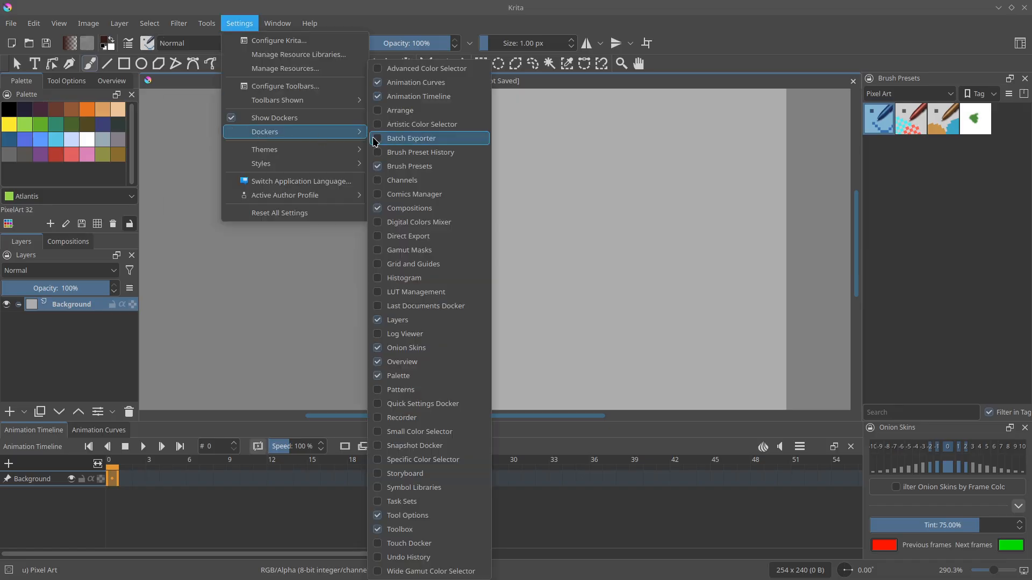
Show the Advanced Color Selector docker and add a new paint layer above the background
click(438, 69)
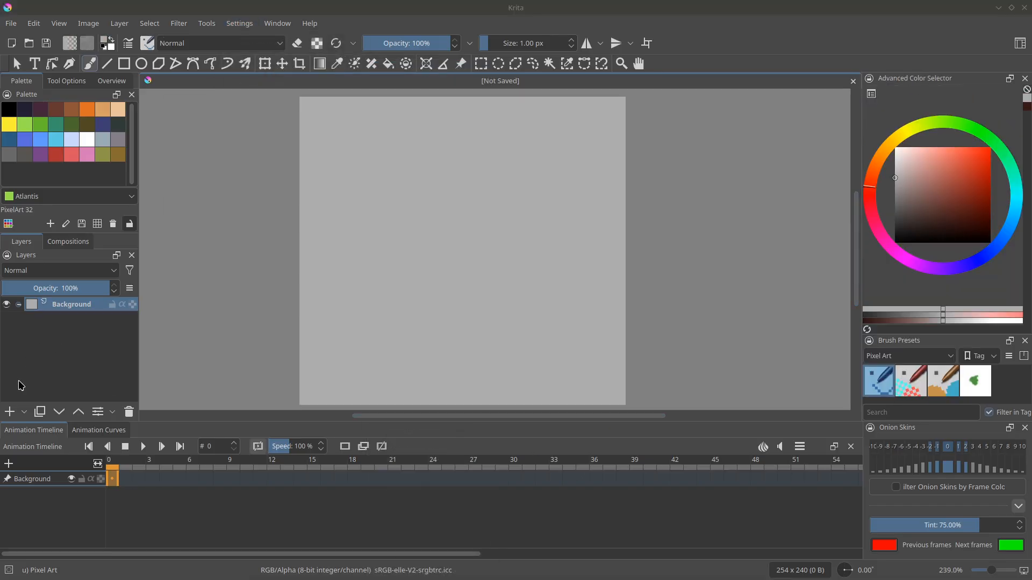
click(10, 412)
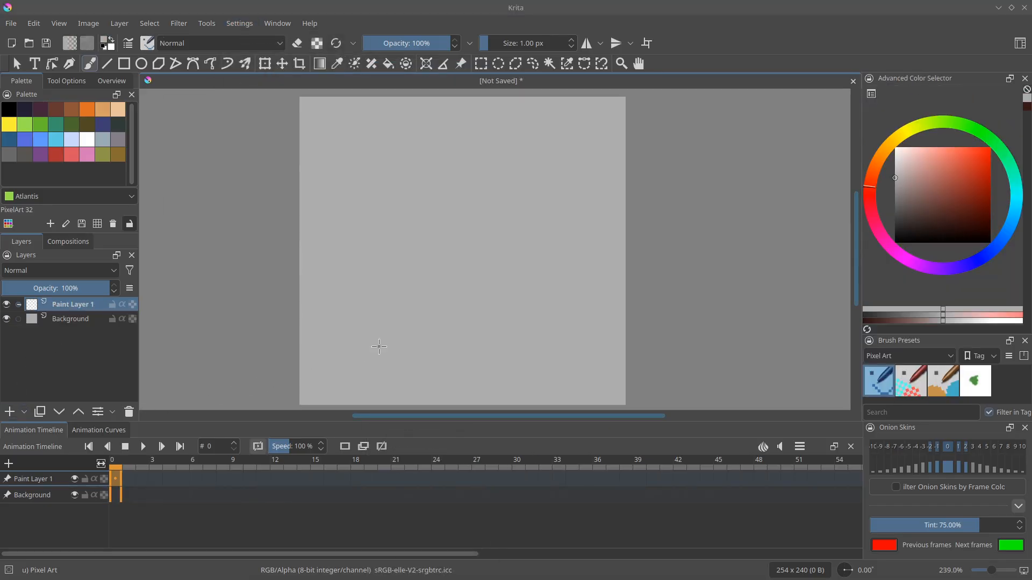
Reset the colours to default black and draw a box standing on a wider horizontal ground line with straight lines
key(d)
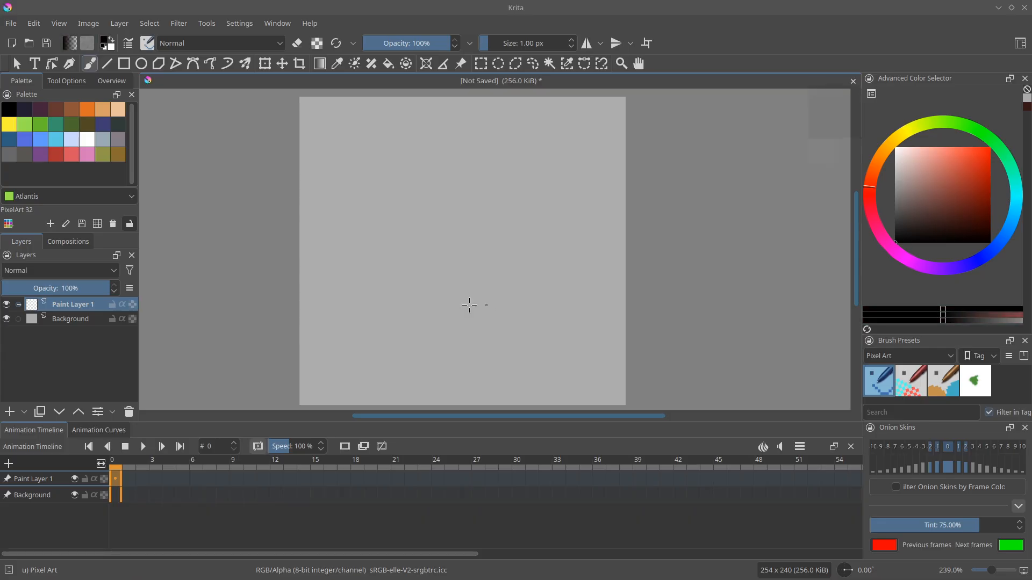
key(v)
drag(393, 300, 536, 301)
key(v)
mouse_move(456, 302)
mouse_down()
mouse_move(456, 274)
mouse_move(419, 238)
mouse_move(518, 238)
mouse_move(517, 299)
mouse_up()
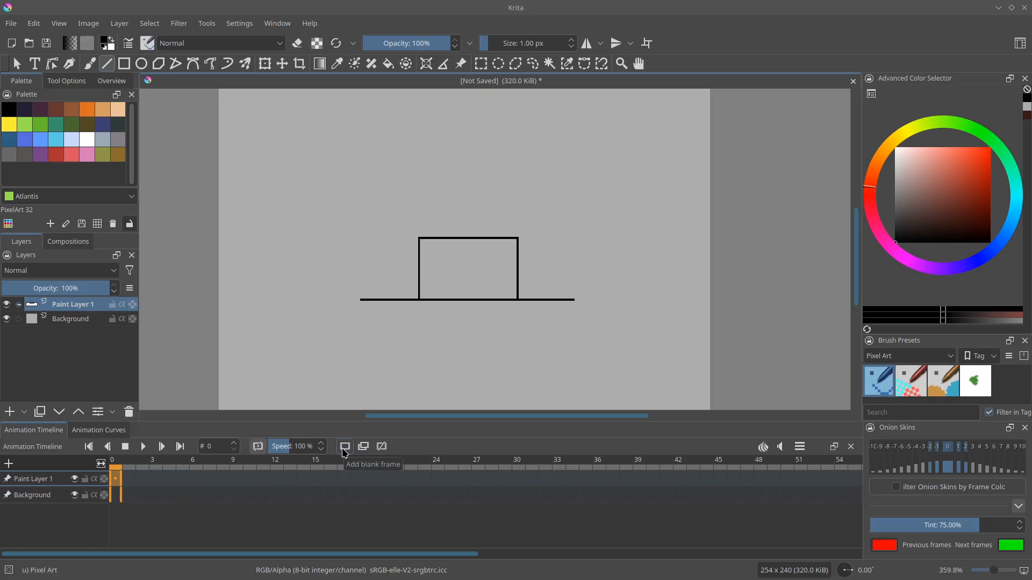
Make the drawing a keyframe at frame 0, and at frame 2 move the box's top section down to shorten it
click(344, 448)
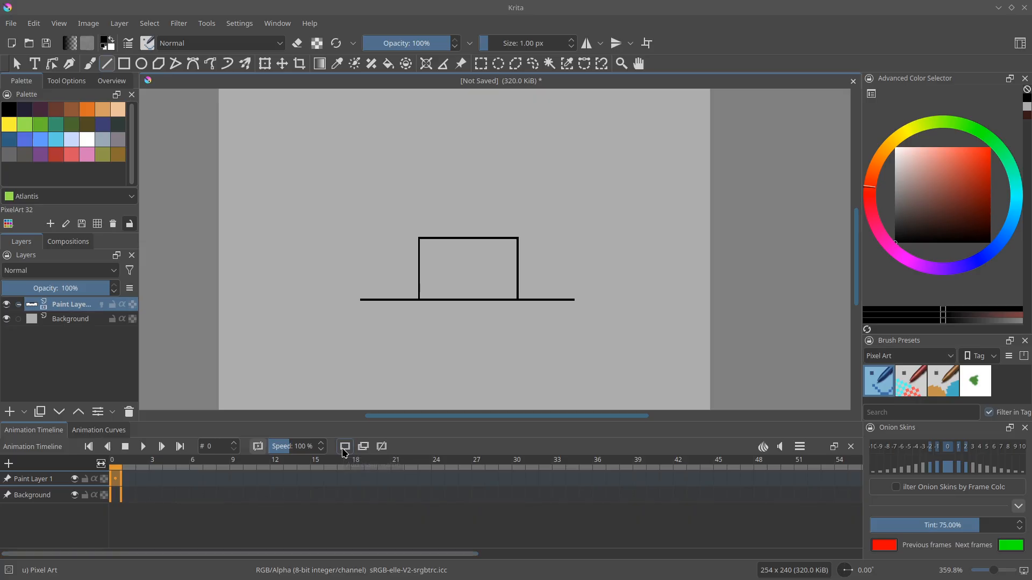
click(154, 481)
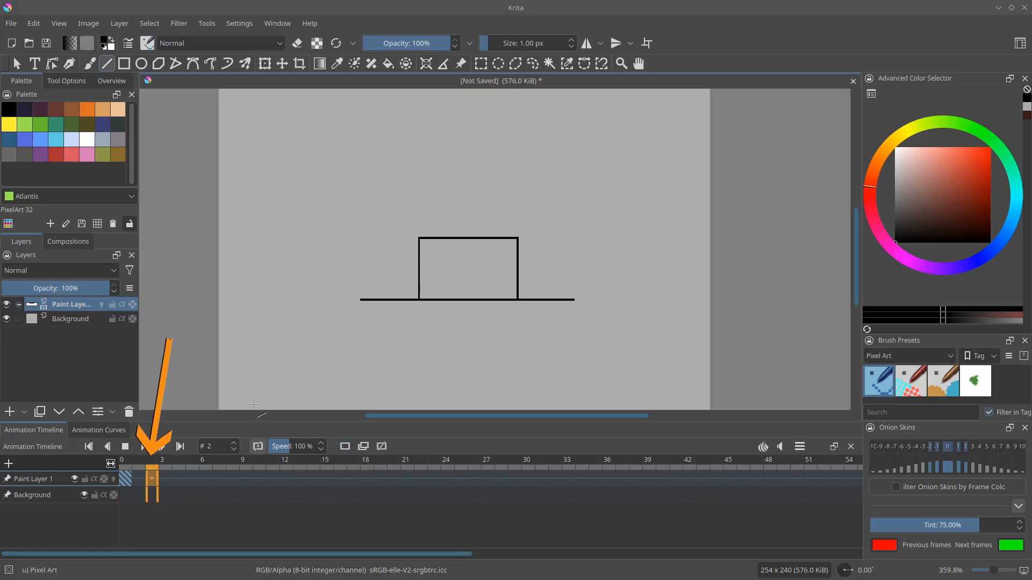
drag(450, 240, 467, 179)
key(ctrl+r)
drag(337, 213, 619, 287)
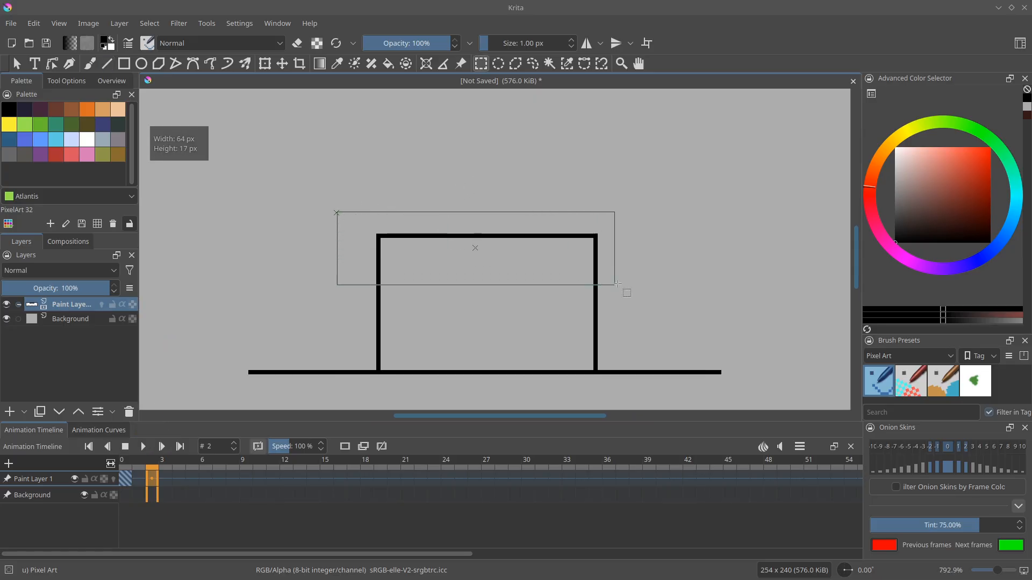
key(t)
drag(569, 247, 569, 267)
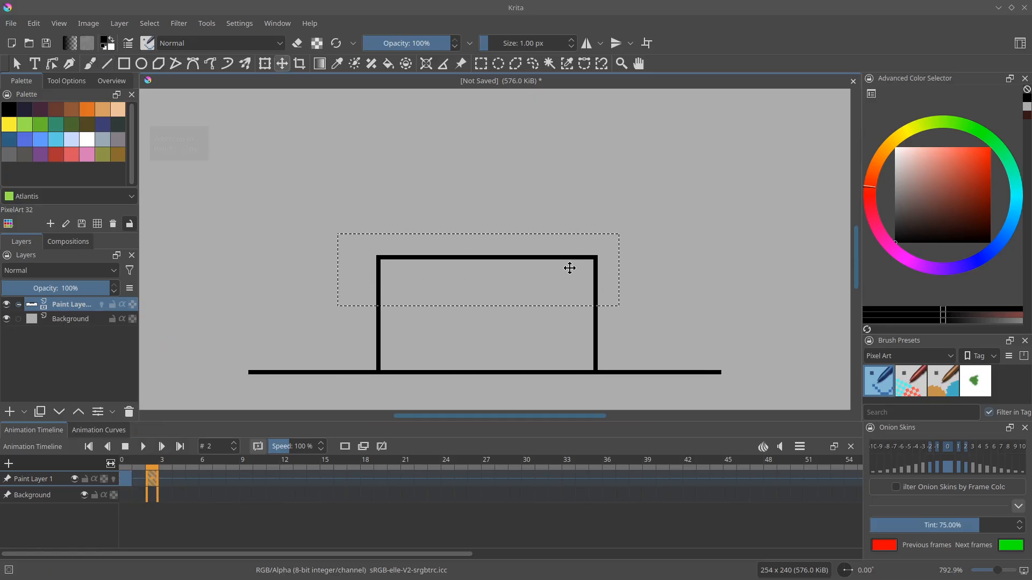
key(b)
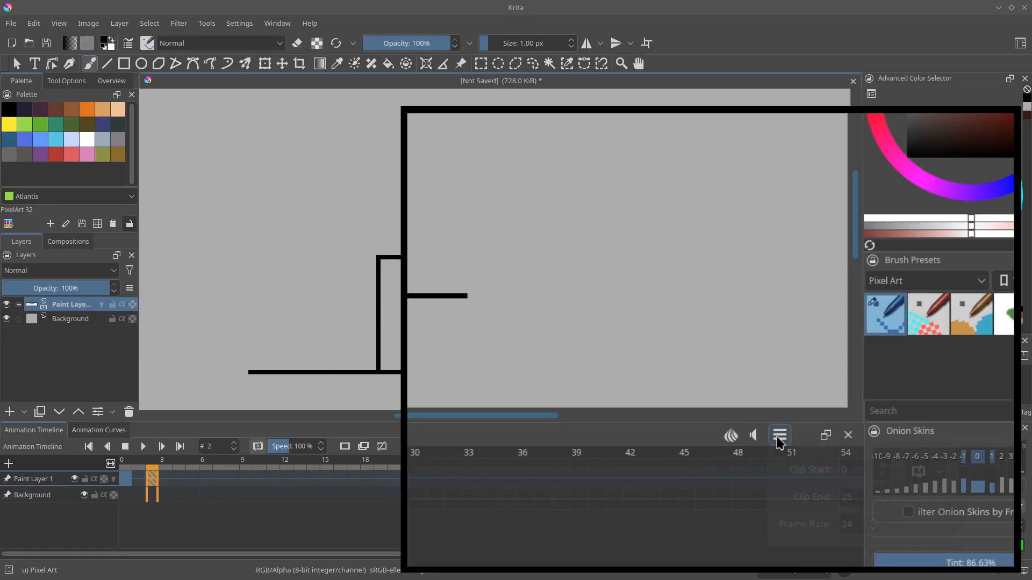
click(800, 447)
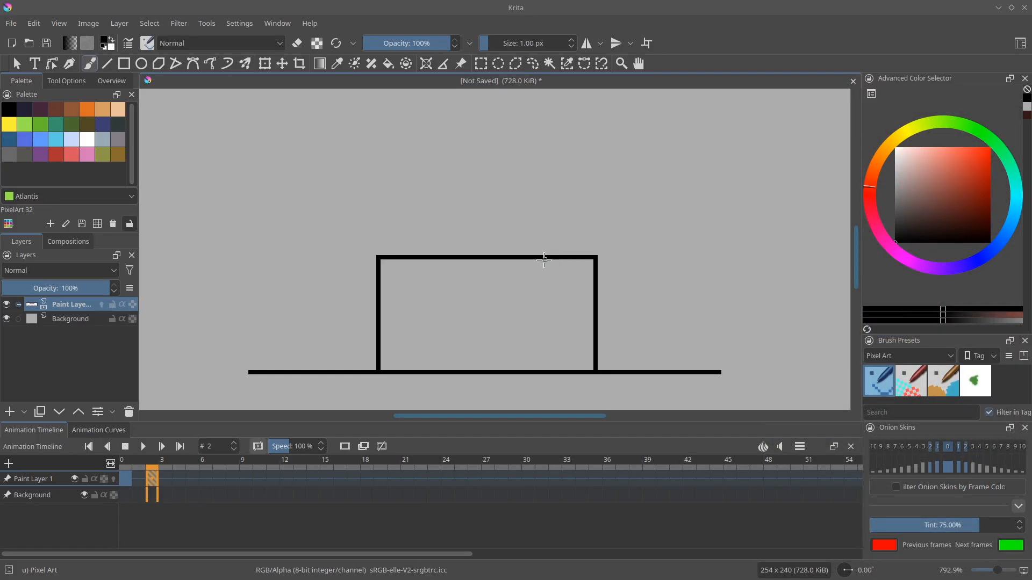
drag(544, 259, 500, 268)
key(ctrl+z)
Add a blank keyframe at frame 4 of Paint Layer 1 and draw a horizontal black line about 54 px long
click(180, 483)
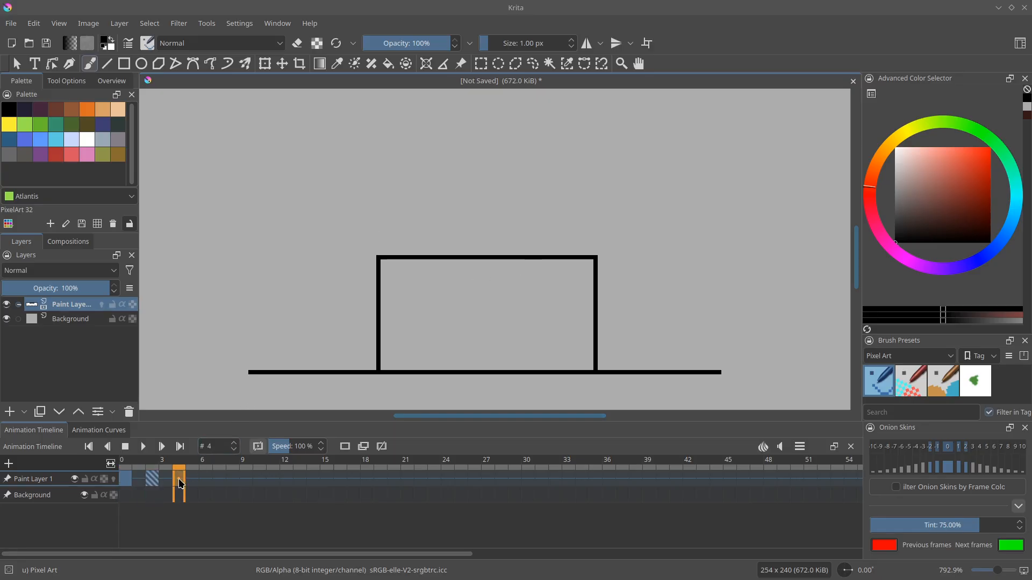
click(343, 449)
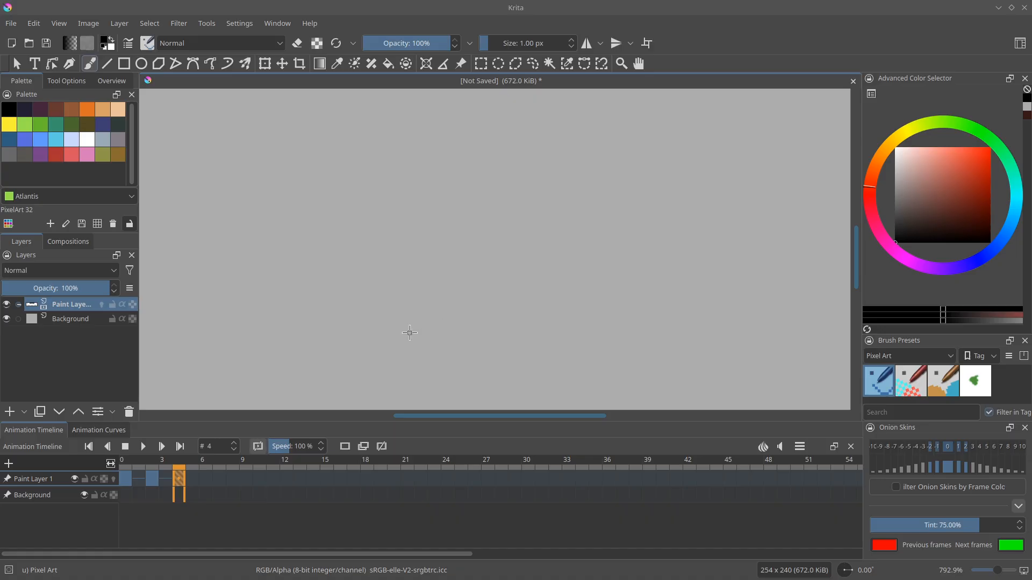
key(v)
drag(364, 337, 593, 338)
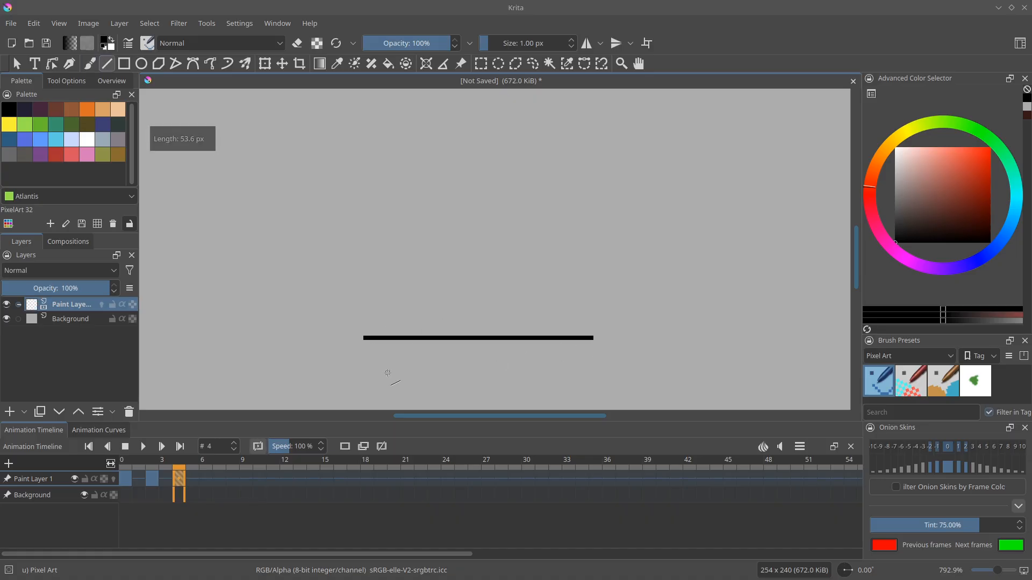
key(space)
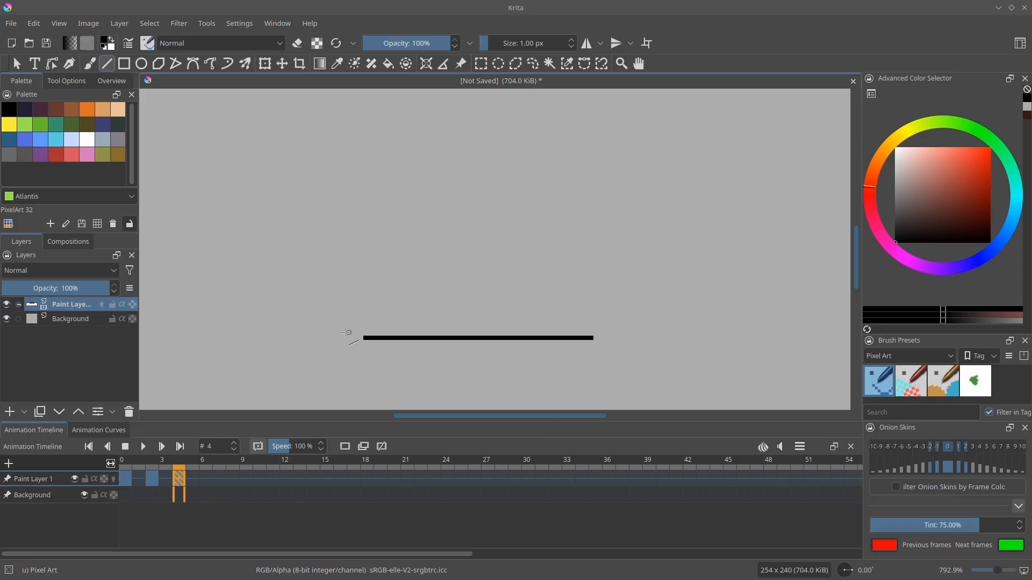
Turn on onion skins for Paint Layer 1 and move the black line down onto the previous frames' ground line
click(114, 482)
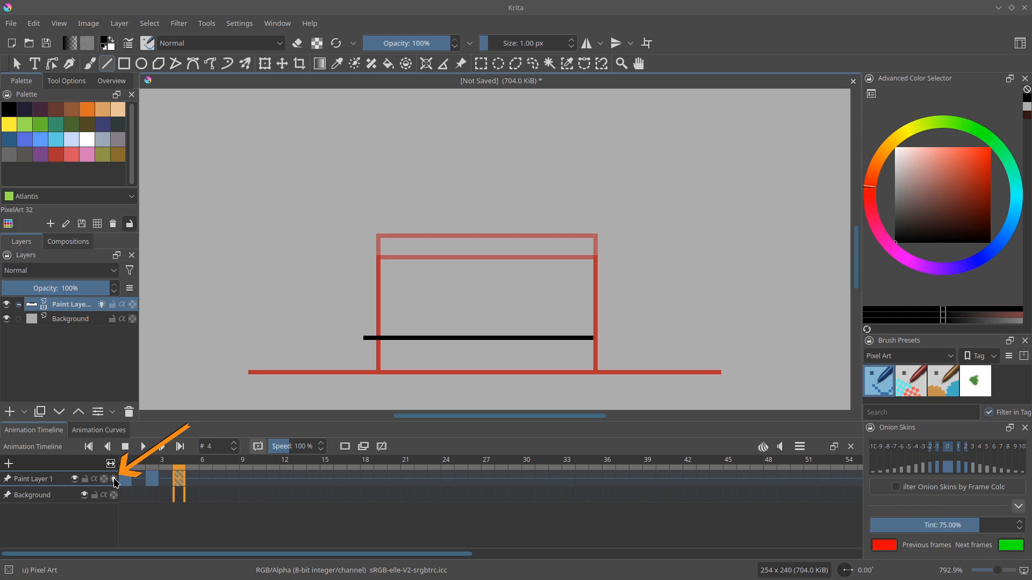
key(space)
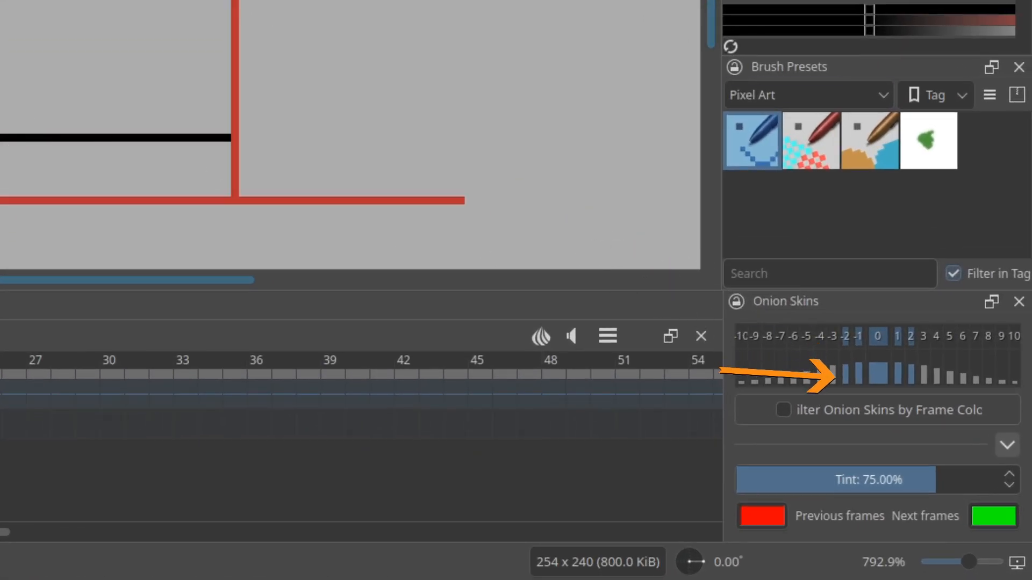
drag(0, 85, 433, 196)
drag(300, 152, 294, 205)
key(ctrl+shift+a)
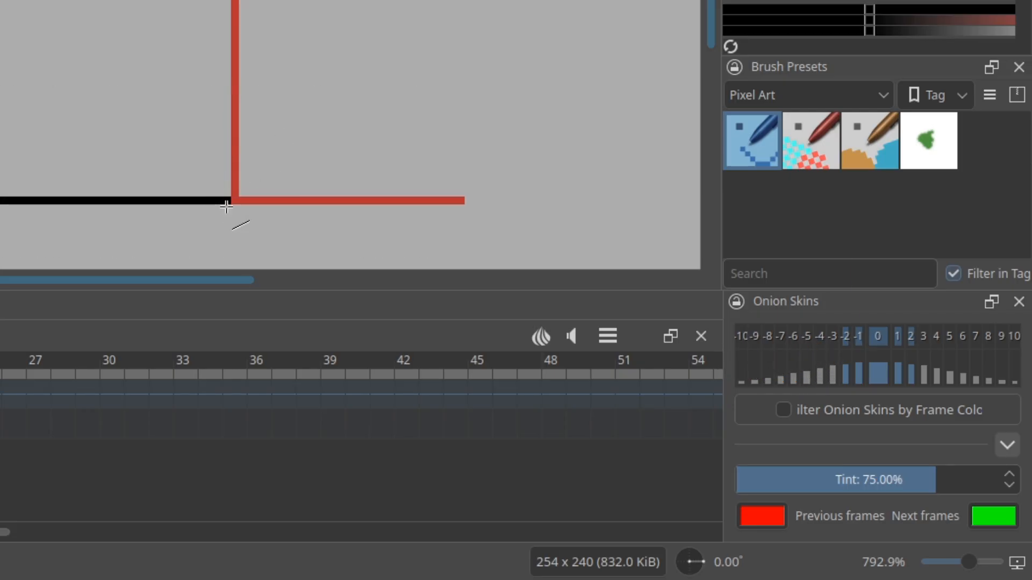
Extend frame 4's ground line on both sides and complete a squashed box on top of it
drag(228, 201, 348, 202)
drag(109, 287, 64, 290)
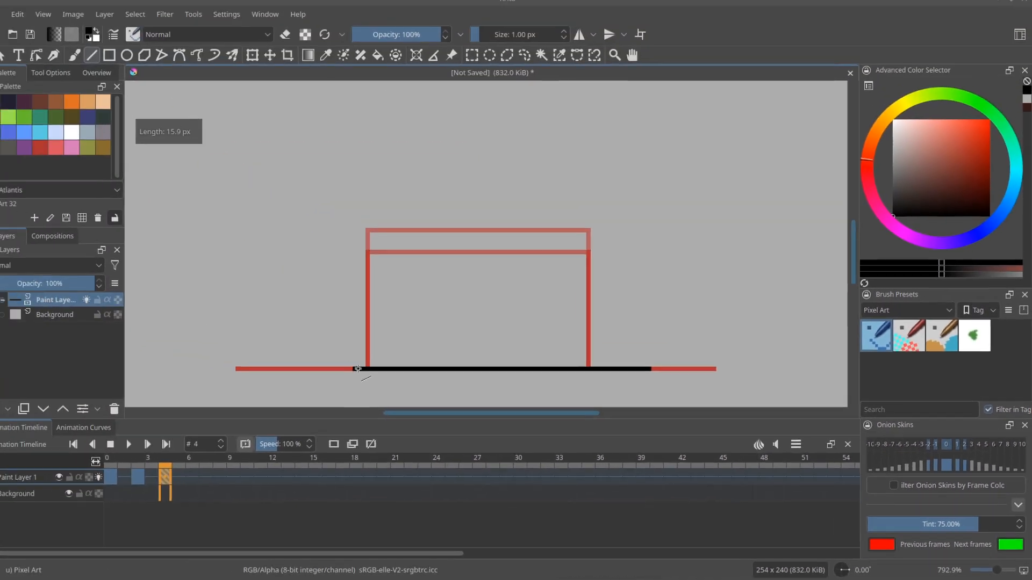
mouse_move(379, 372)
mouse_down()
mouse_move(378, 308)
mouse_move(595, 308)
mouse_move(595, 373)
mouse_up()
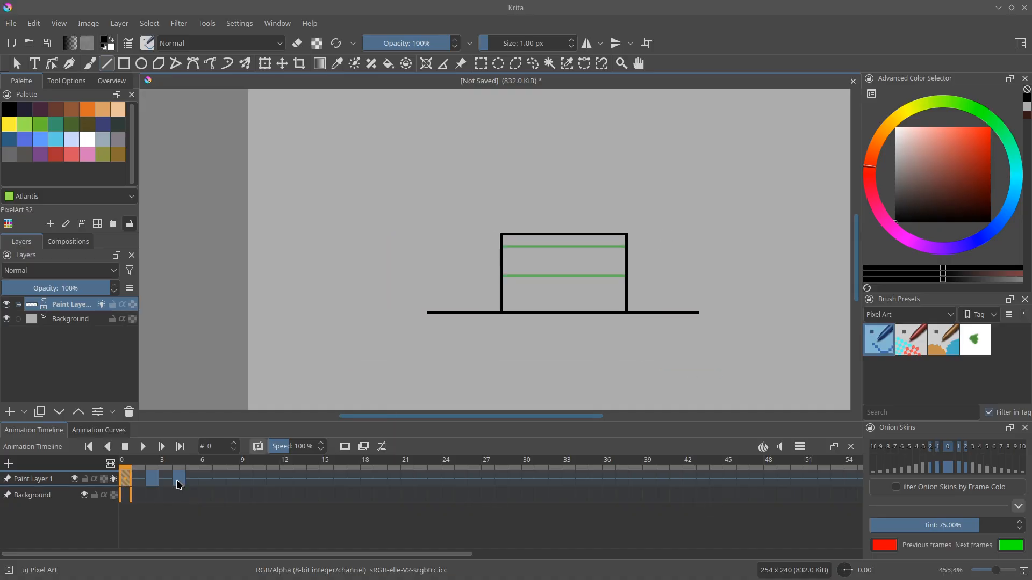
Turn off onion skins for Paint Layer 1, preview the animation and switch on eraser mode
click(113, 479)
click(146, 449)
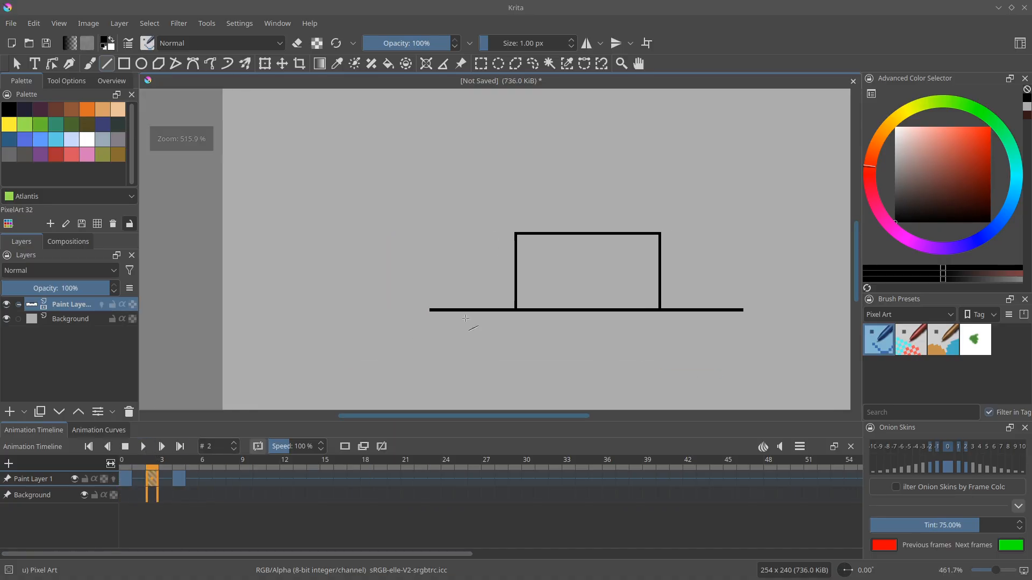
key(e)
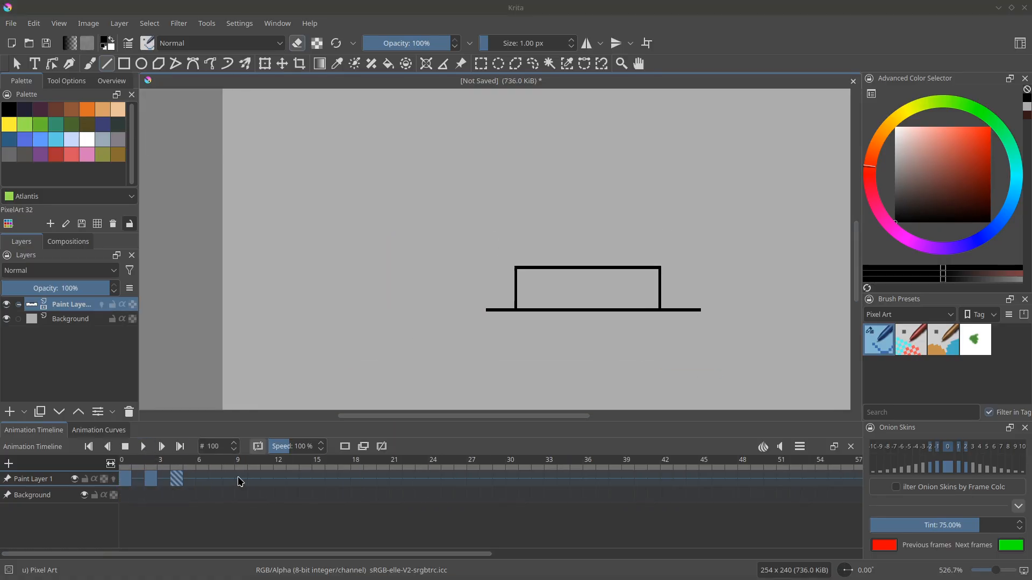
Set the animation's end time to frame 8
click(240, 480)
click(227, 480)
right_click(228, 480)
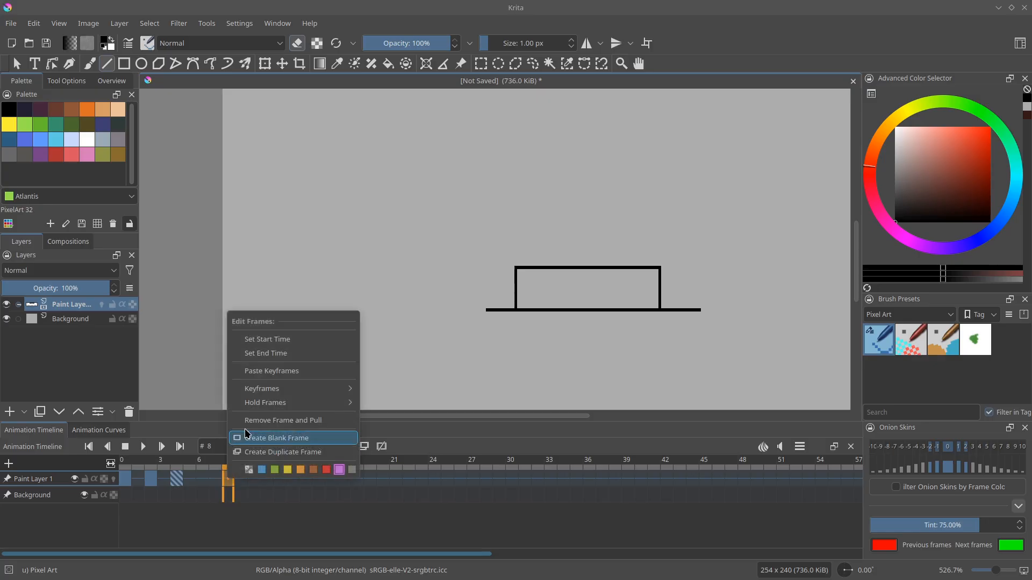
click(273, 353)
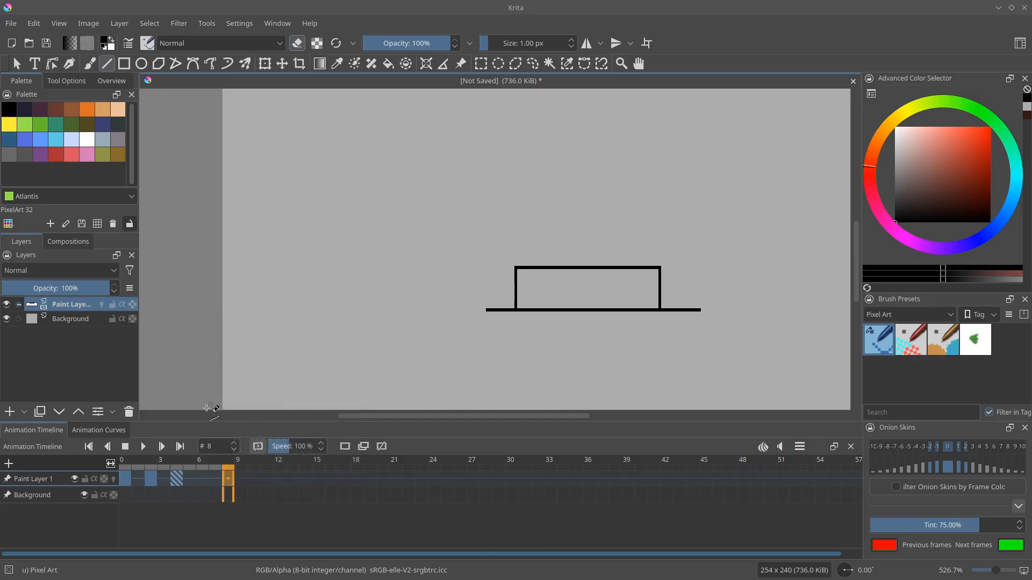
Play the shortened animation loop and stop the playback
click(144, 446)
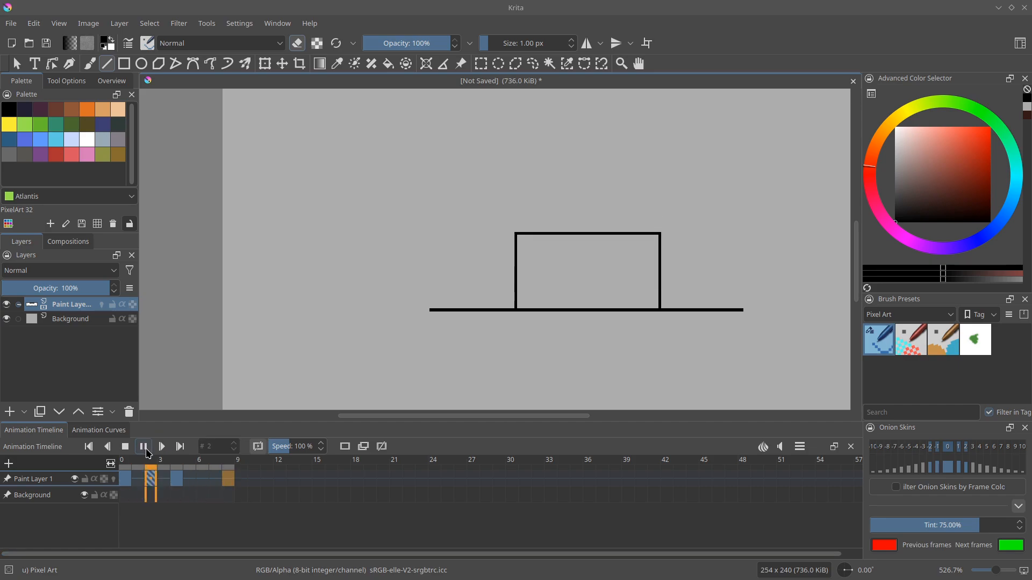
click(144, 447)
click(144, 448)
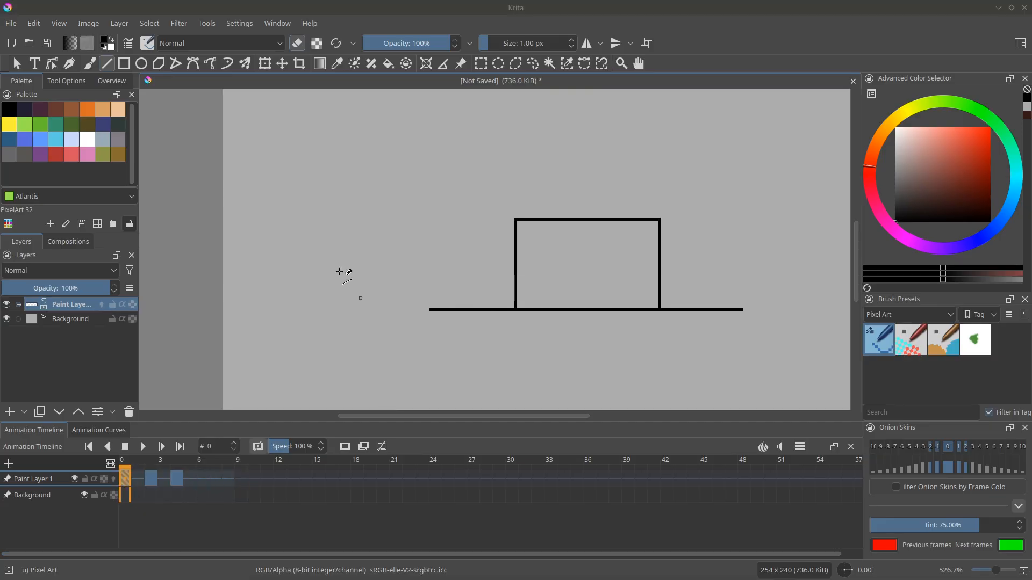
Look up the keyboard shortcuts matching "keyfra" in the program configuration and close it
click(236, 23)
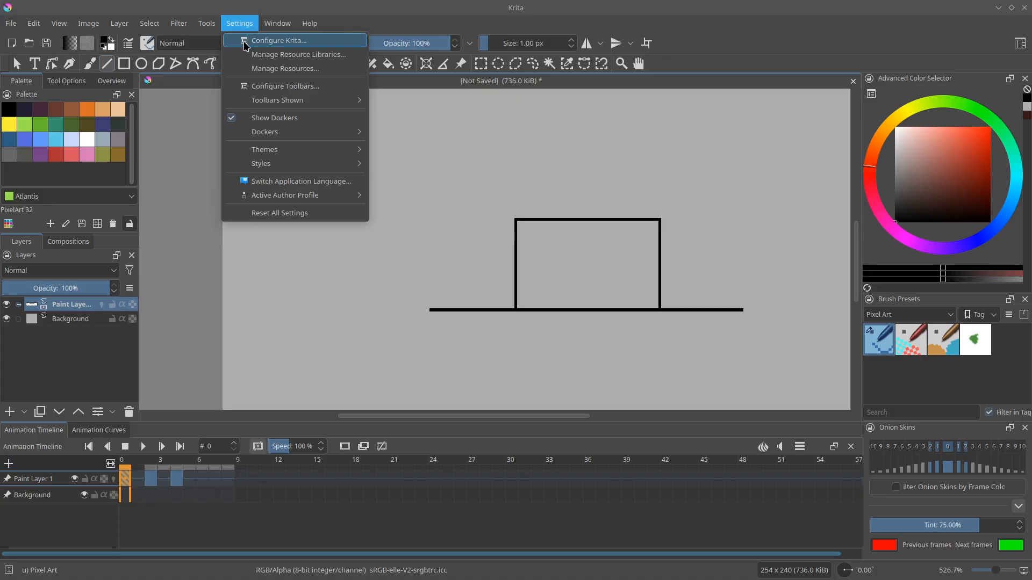
click(245, 46)
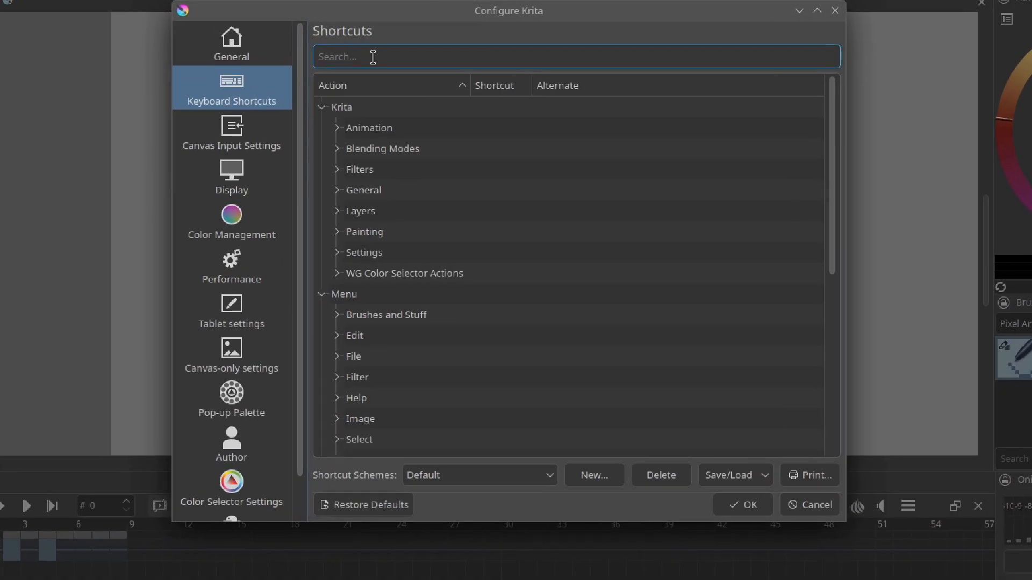
text(ke)
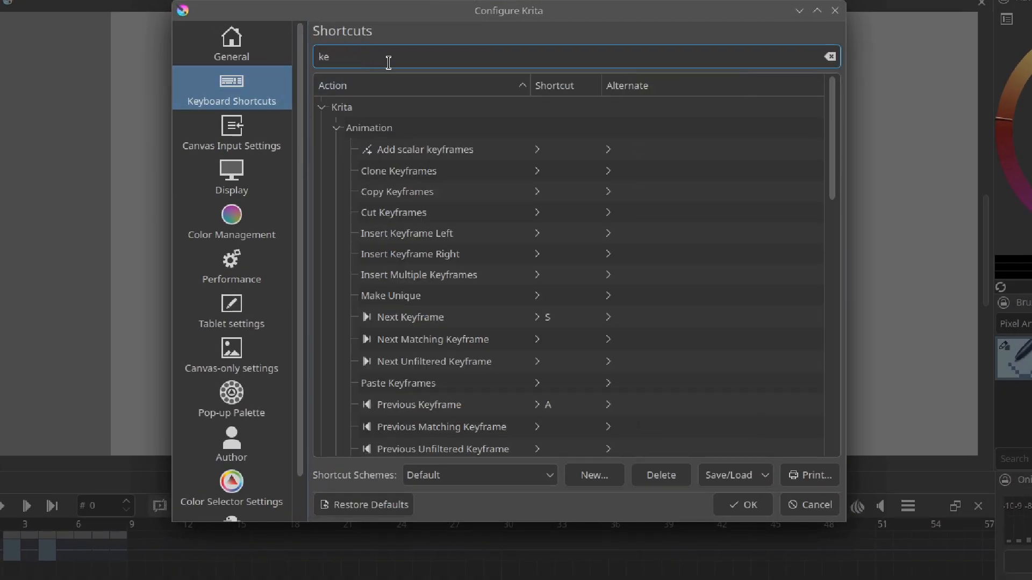
text(yfra)
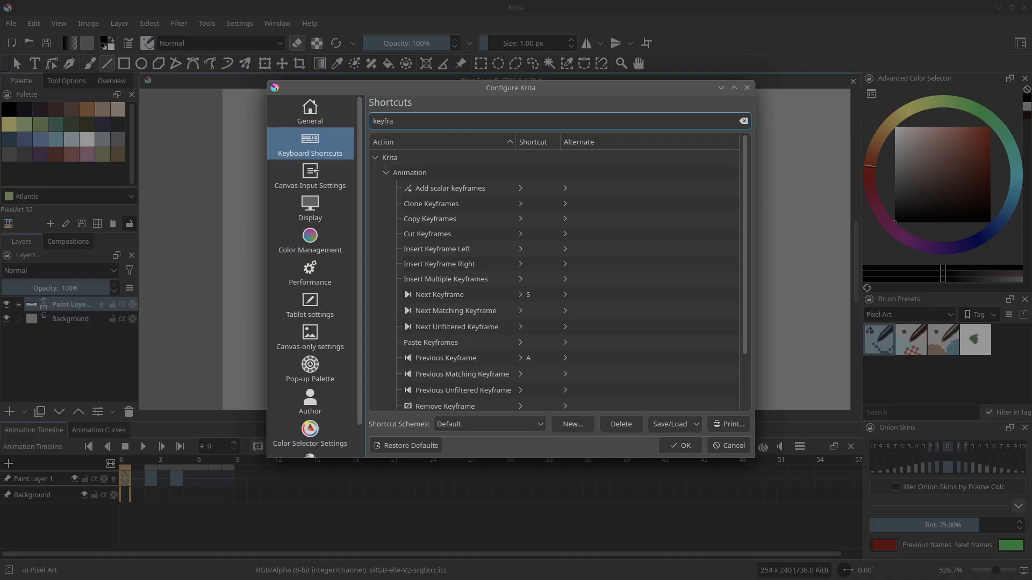
click(684, 450)
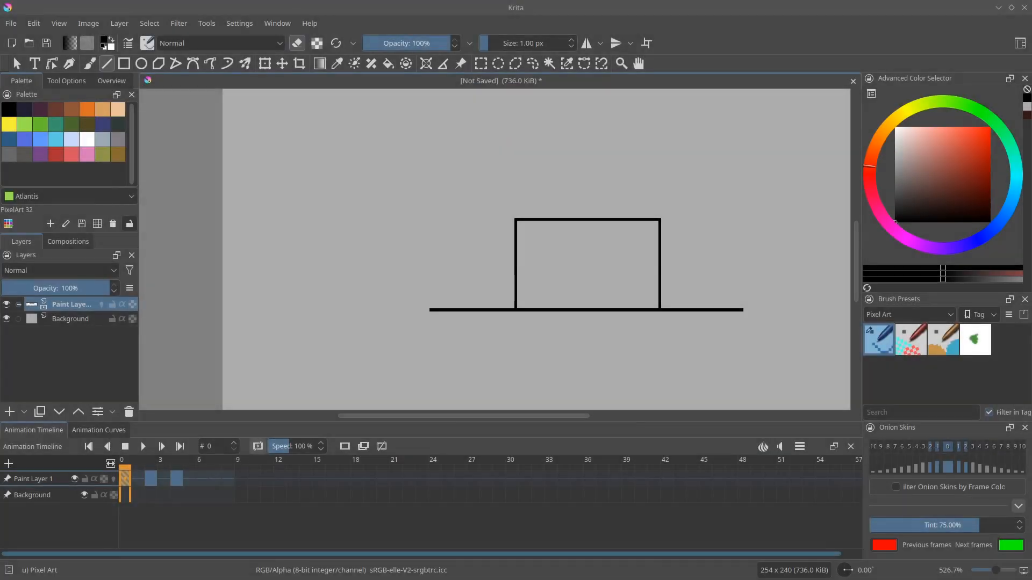
Step back and forth through the keyframes of Paint Layer 1 to compare the box poses
key(s)
key(s)
key(a)
key(a)
key(s)
key(s)
key(s)
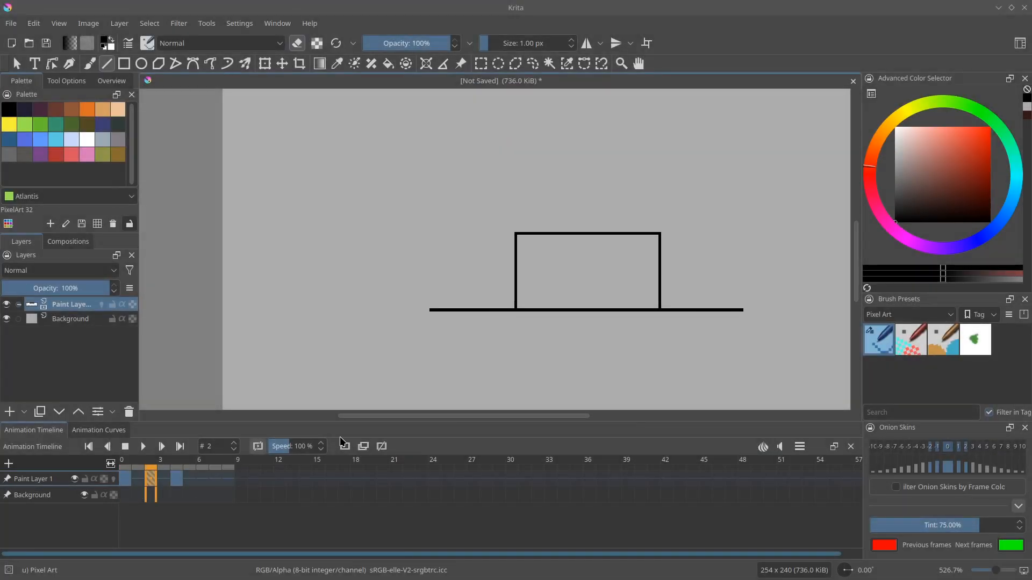
key(a)
key(a)
key(a)
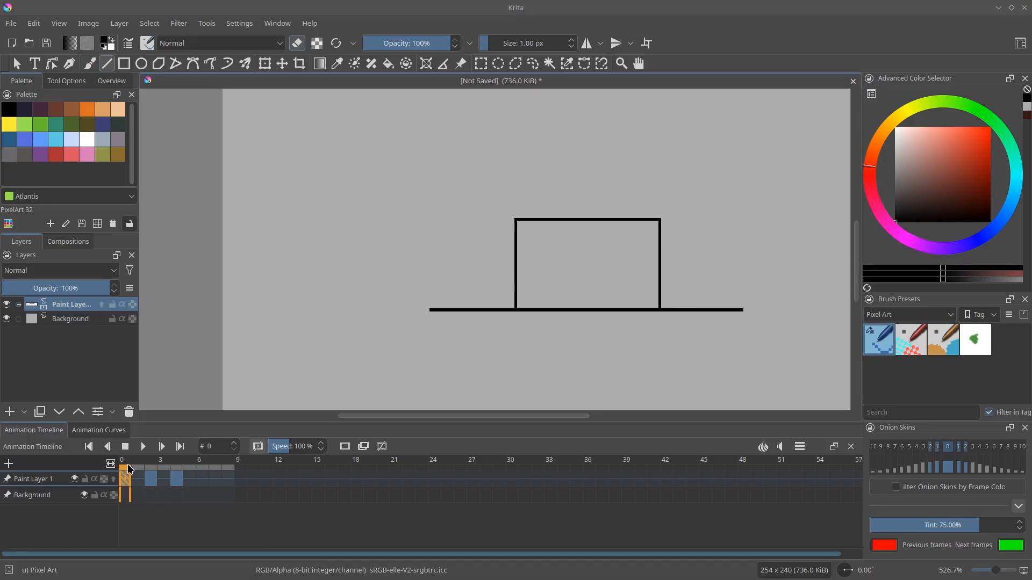
Copy the keyframe at frame 2 of Paint Layer 1 and paste it at frame 6
mouse_move(129, 470)
mouse_down()
mouse_move(199, 474)
mouse_move(123, 475)
mouse_move(188, 500)
mouse_move(207, 490)
mouse_move(160, 470)
mouse_move(193, 471)
mouse_move(152, 472)
mouse_up()
right_click(152, 476)
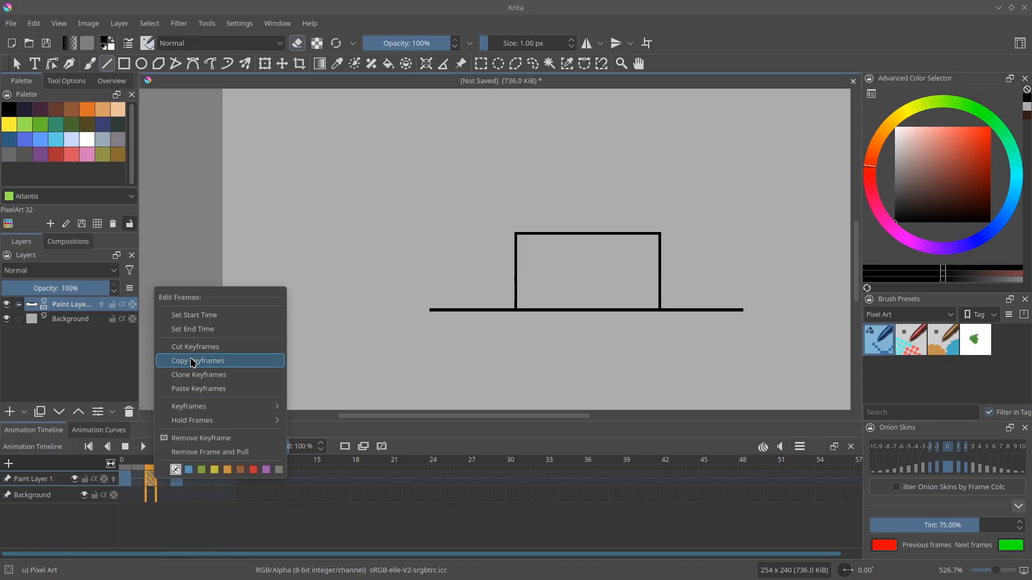
click(193, 364)
click(203, 479)
right_click(202, 478)
mouse_move(228, 392)
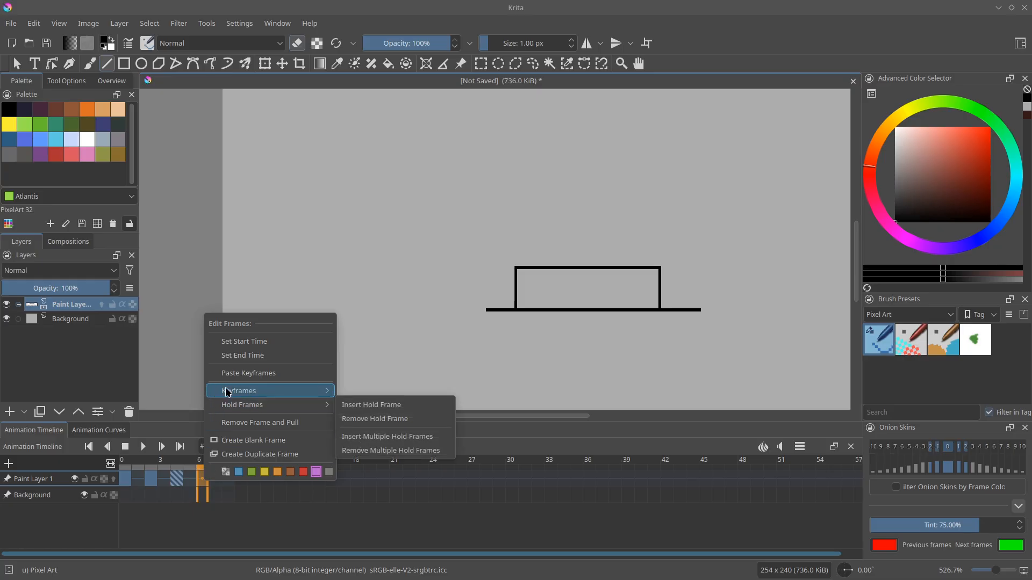
click(230, 373)
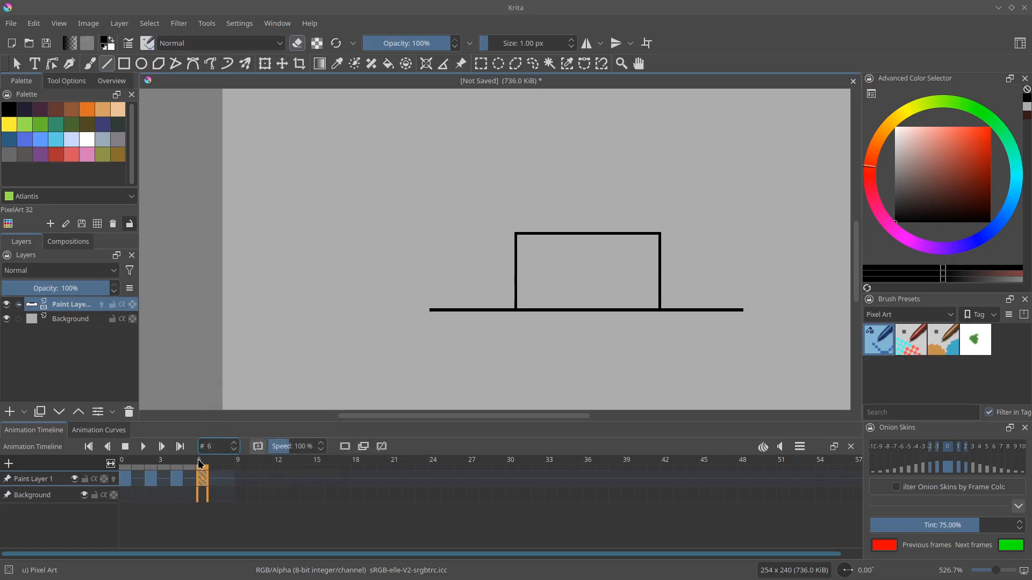
Clone the keyframe at frame 4 of Paint Layer 1 and paste the clone at frame 8
scroll(194, 471, down, 6)
scroll(194, 470, up, 4)
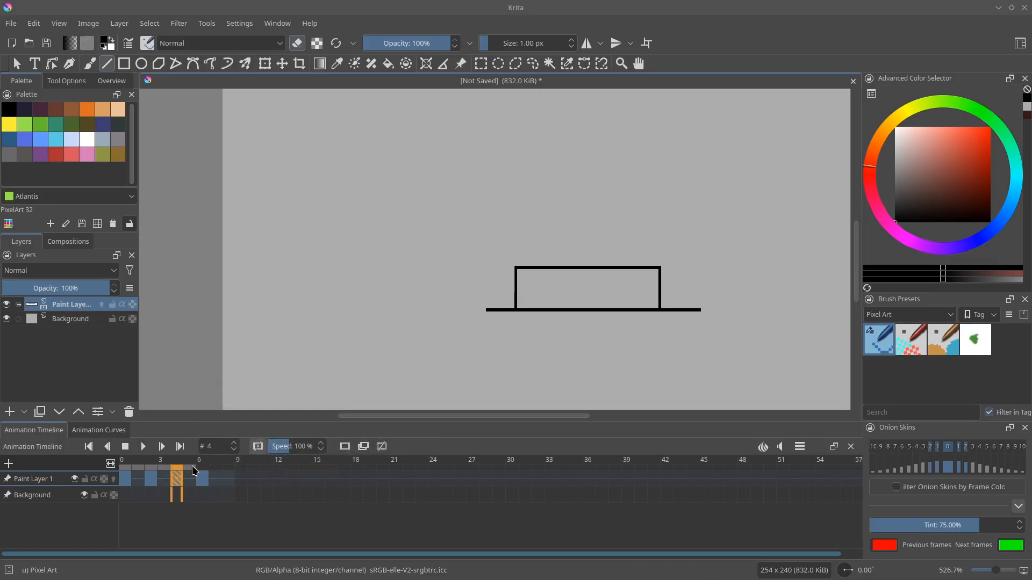
scroll(193, 469, up, 2)
click(178, 481)
right_click(178, 481)
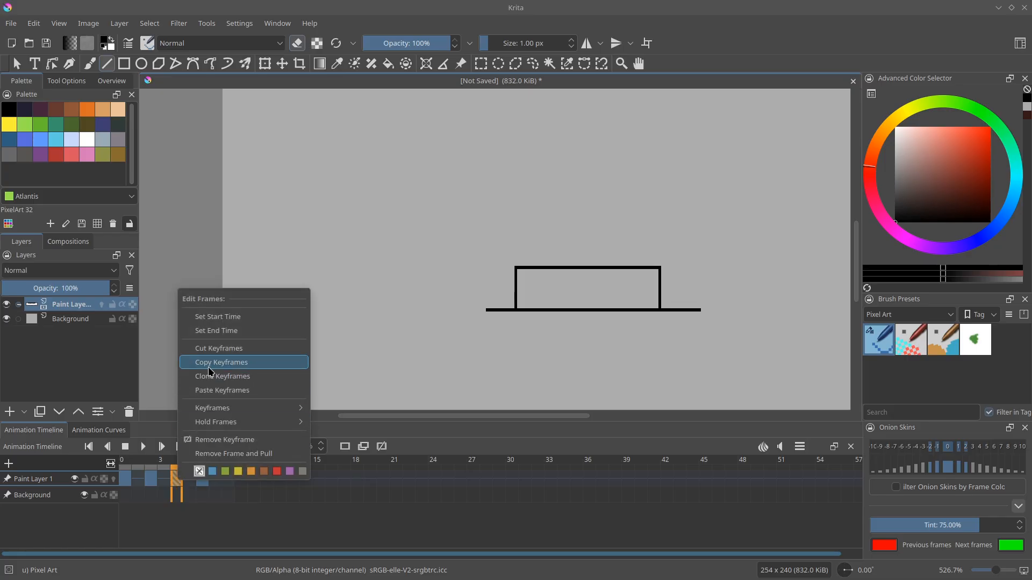
click(225, 376)
click(226, 480)
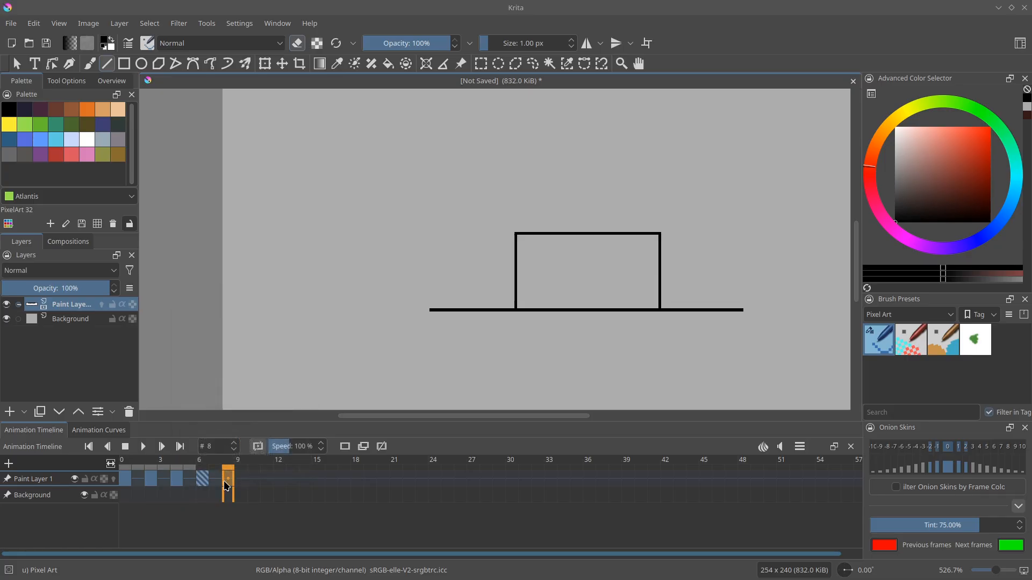
right_click(226, 480)
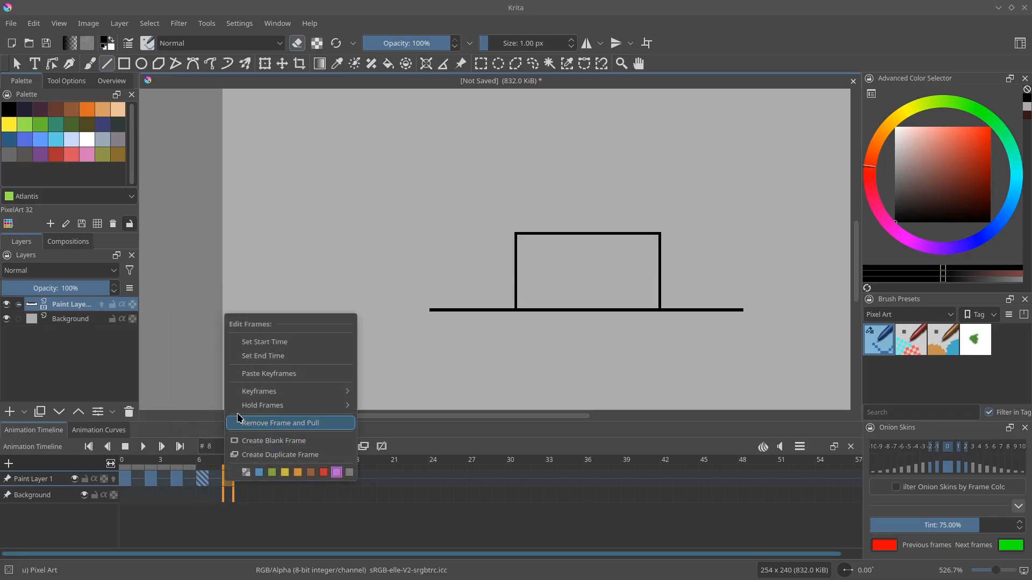
click(267, 373)
Draw three short vertical brush marks above the flattened box at frame 4, leaving a gap in the middle one
key(e)
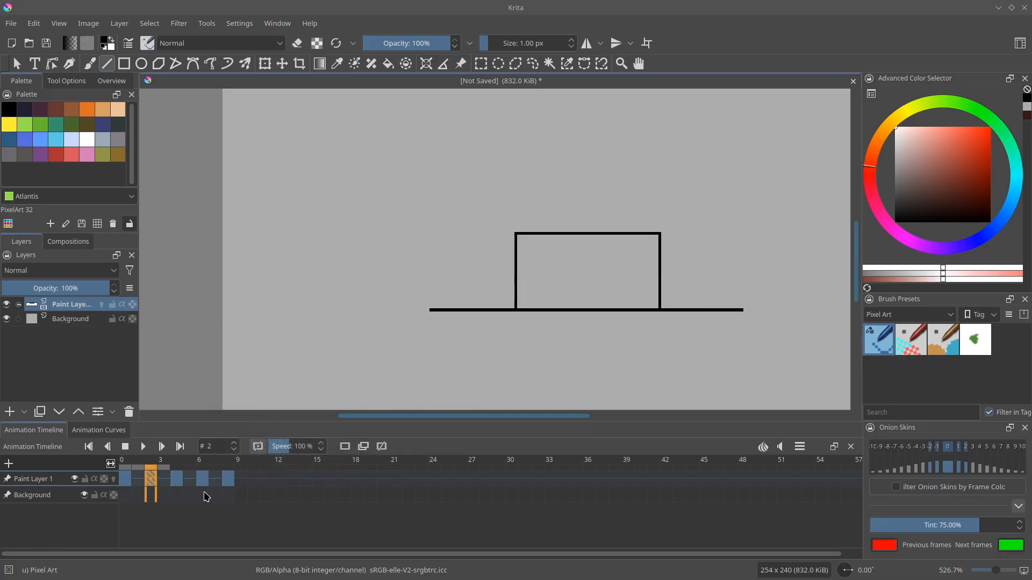
click(309, 23)
click(319, 142)
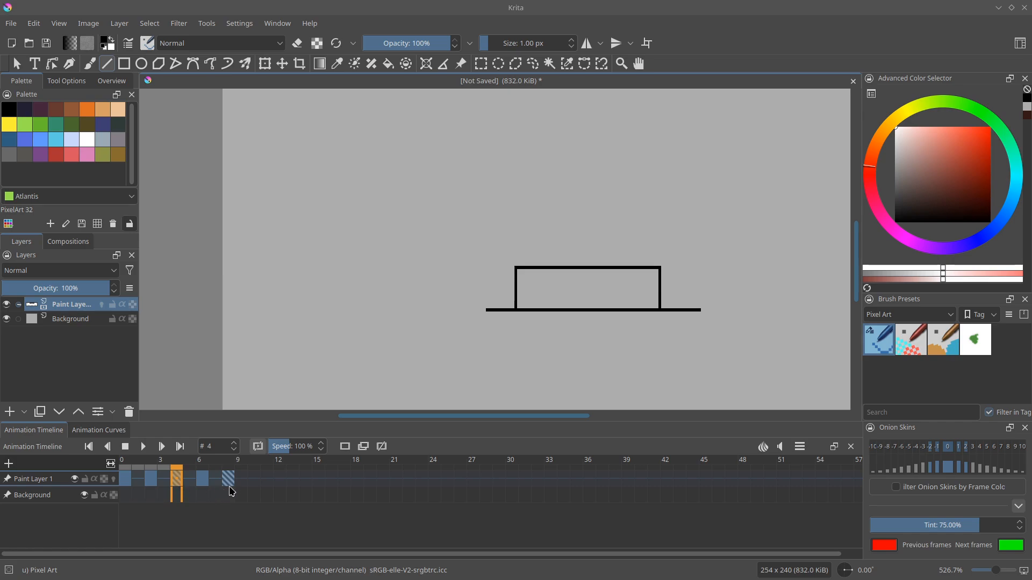
key(b)
scroll(537, 260, up, 3)
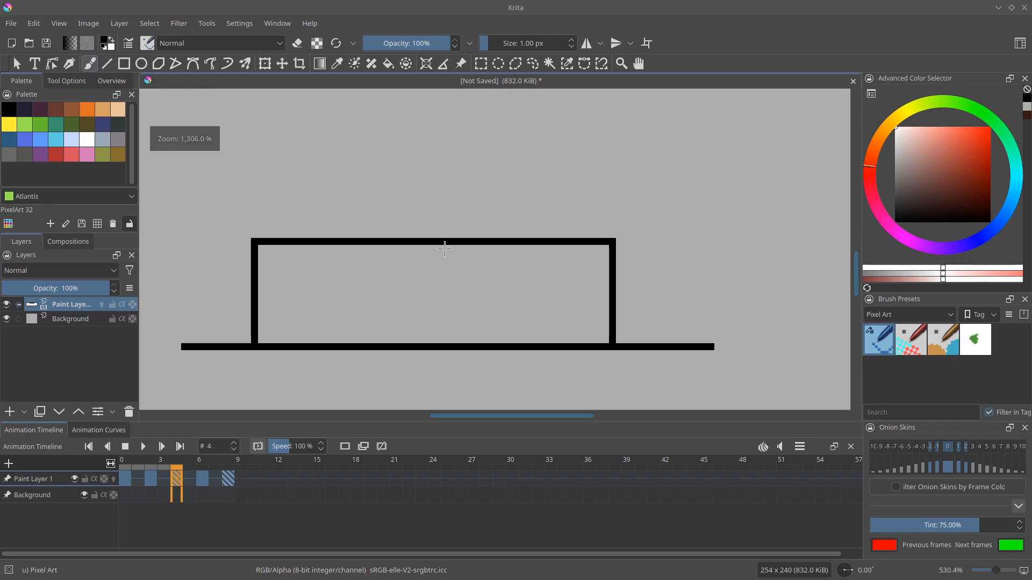
key(v)
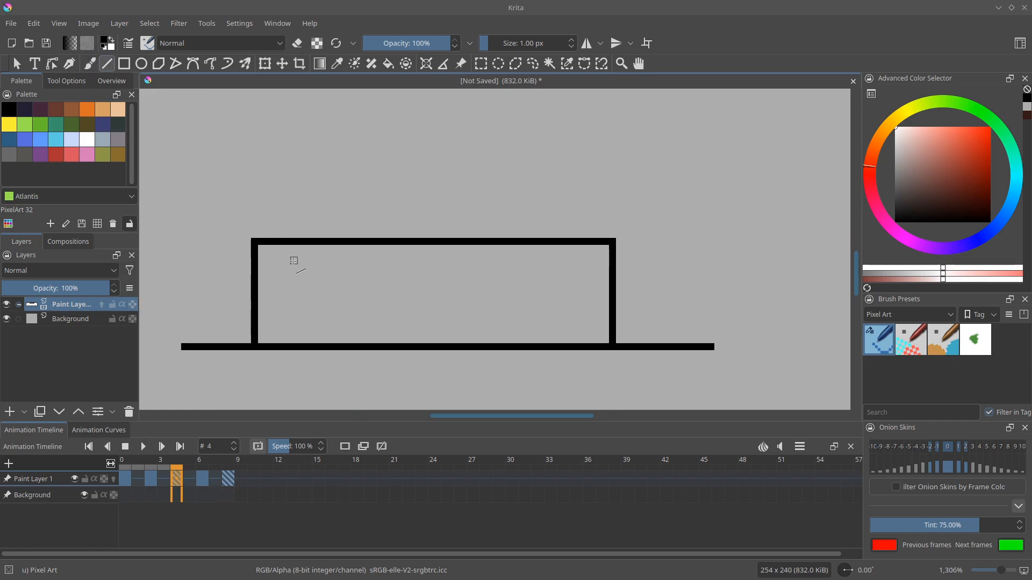
key(b)
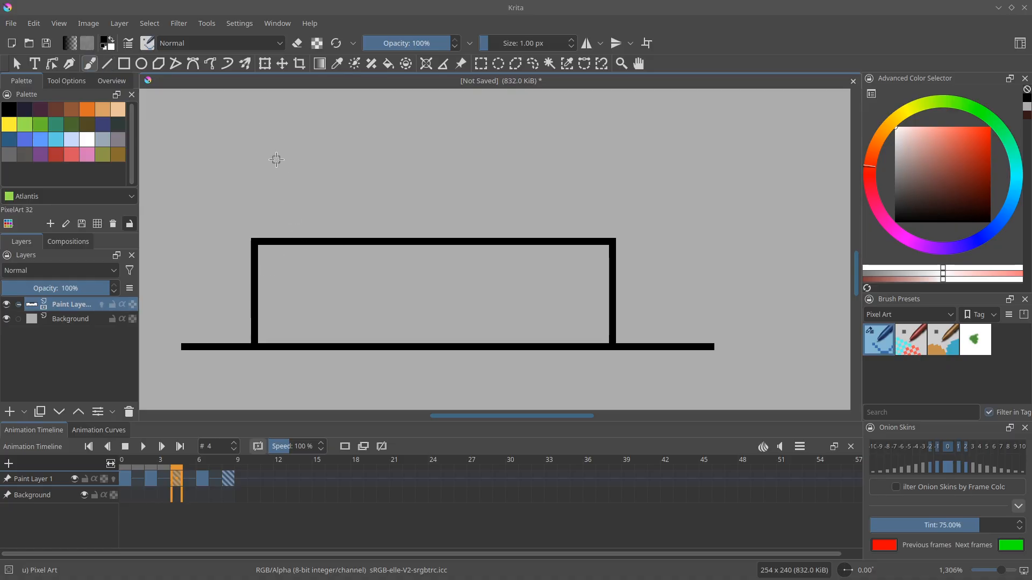
drag(276, 159, 276, 201)
drag(570, 163, 570, 202)
mouse_move(422, 161)
mouse_down()
mouse_move(430, 202)
mouse_move(431, 185)
mouse_up()
key(e)
drag(431, 185, 430, 200)
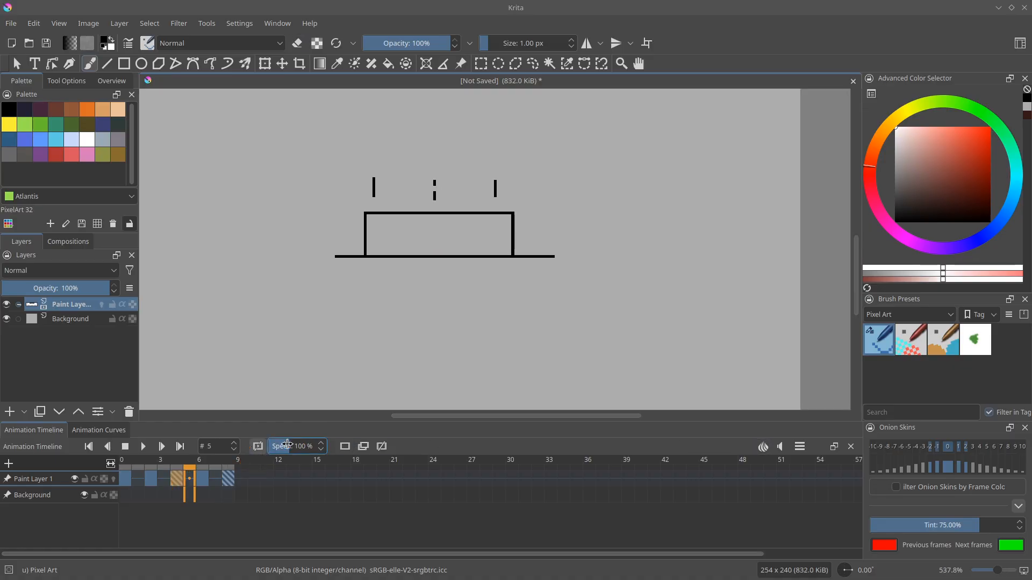
Set the playback speed to 25 % and play the animation loop, pausing it after checking the motion
drag(287, 445, 271, 447)
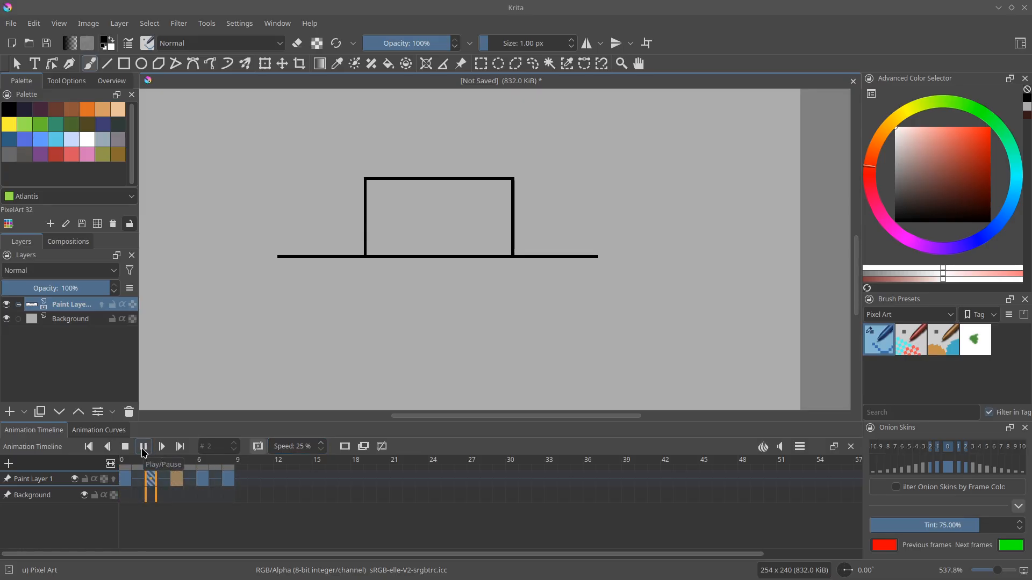
right_click(205, 476)
click(231, 446)
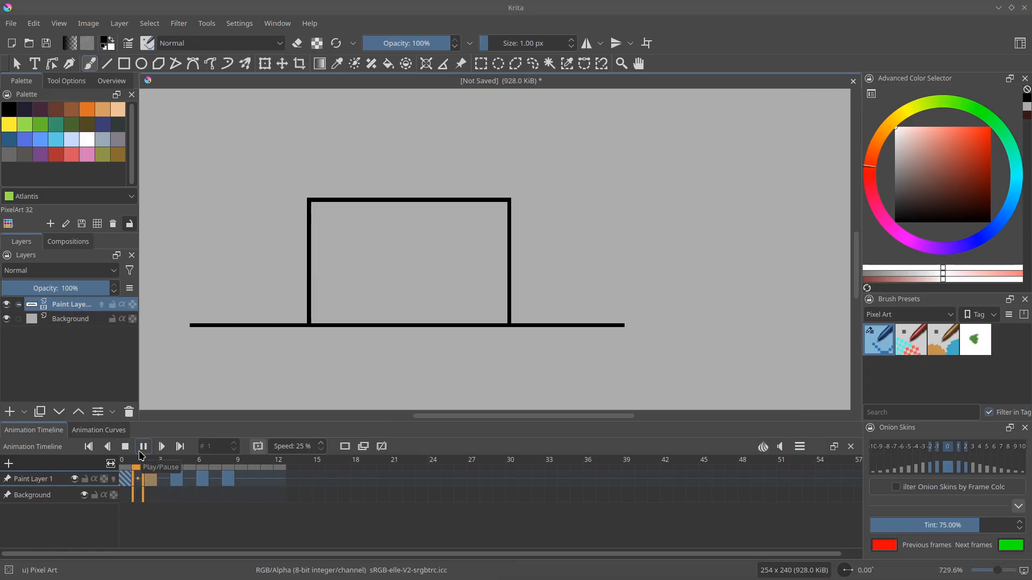
click(141, 449)
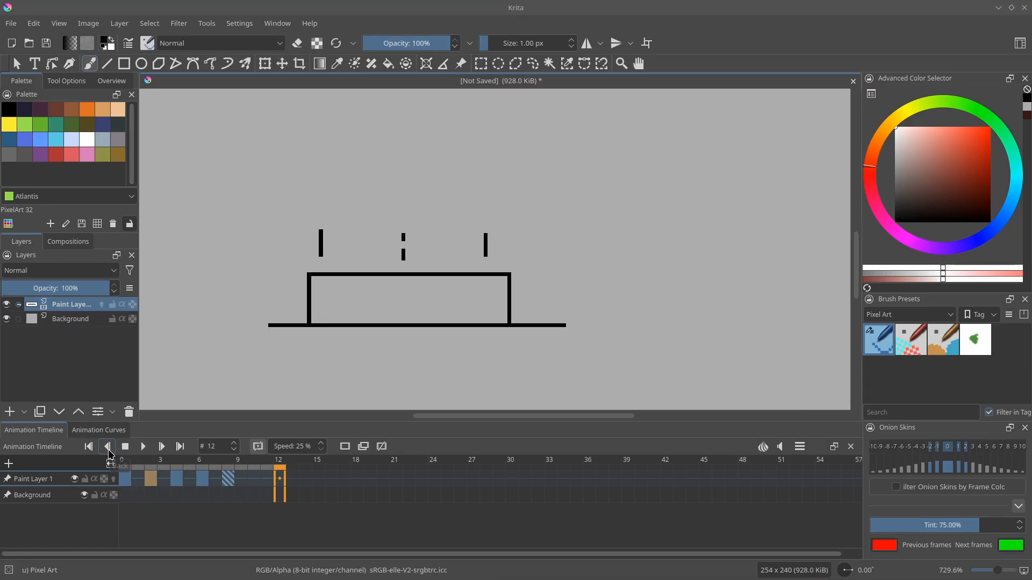
Step backward and forward through the animation frame by frame to examine each box pose
click(108, 447)
click(108, 447)
click(108, 447)
click(89, 446)
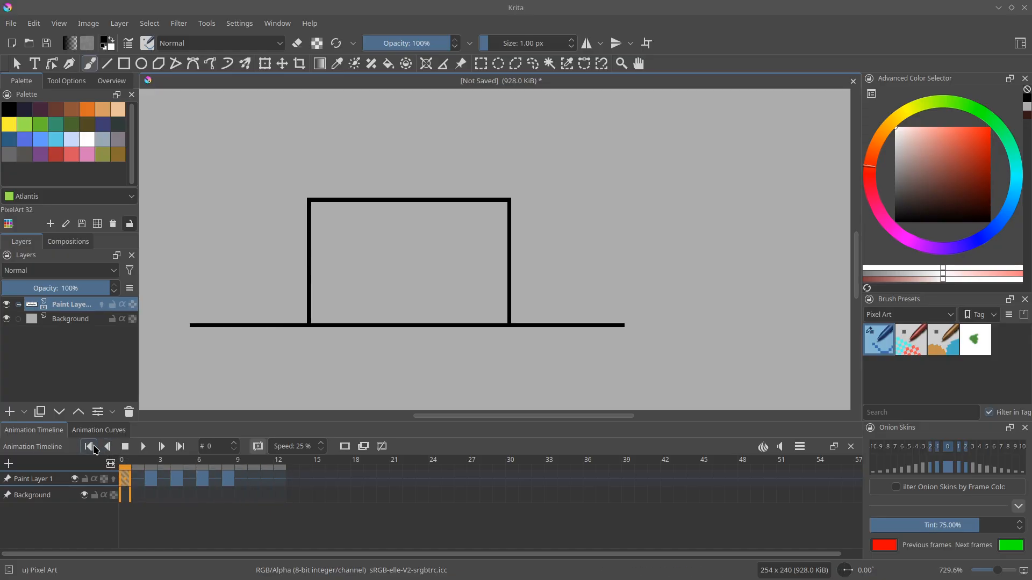
click(161, 449)
click(160, 448)
click(161, 449)
click(161, 448)
click(160, 449)
click(161, 448)
click(161, 449)
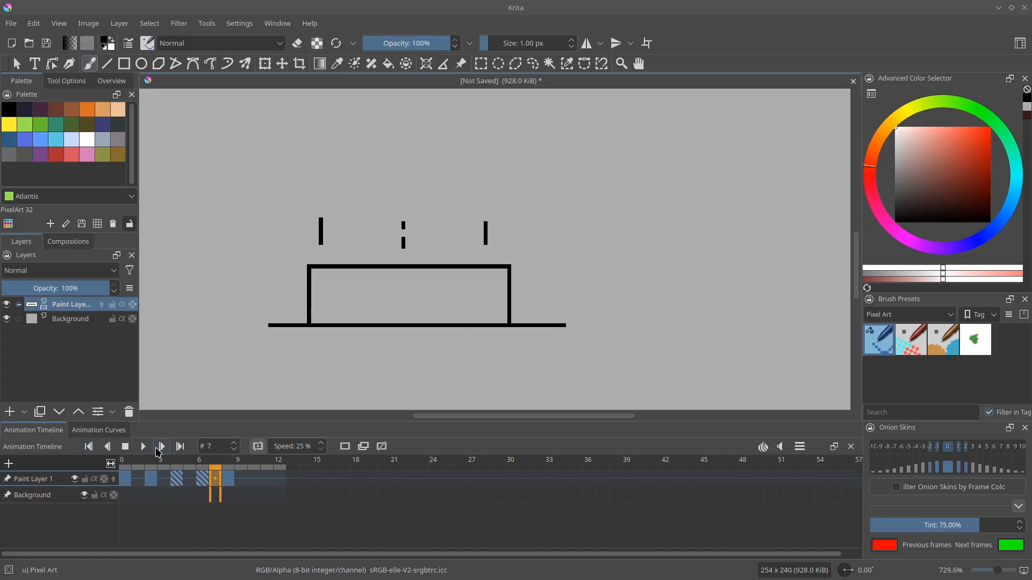
click(161, 448)
Jump from keyframe to keyframe in both directions to compare this navigation with single-frame stepping
click(181, 447)
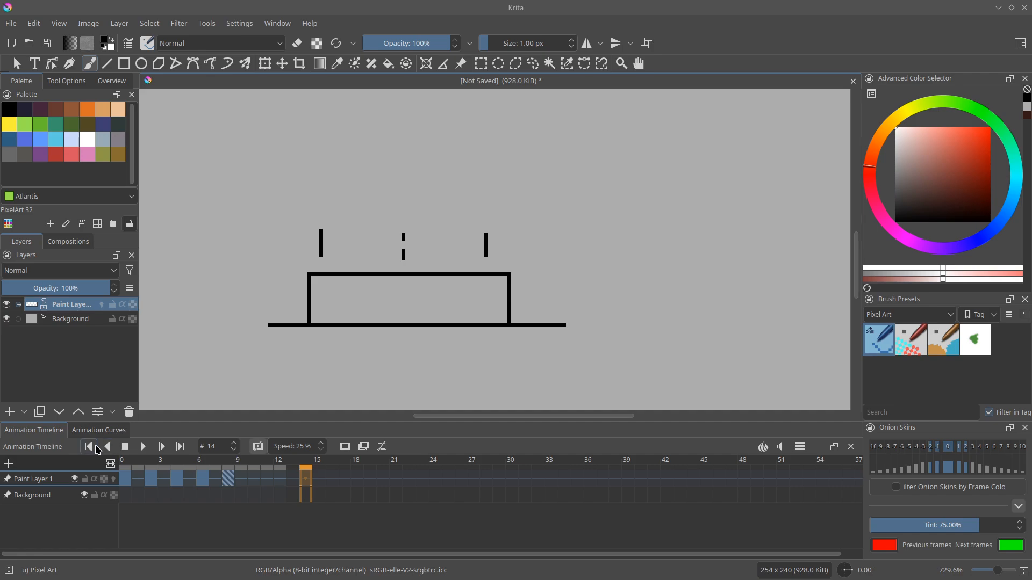
click(93, 447)
click(93, 447)
click(92, 447)
click(93, 447)
click(93, 447)
click(177, 450)
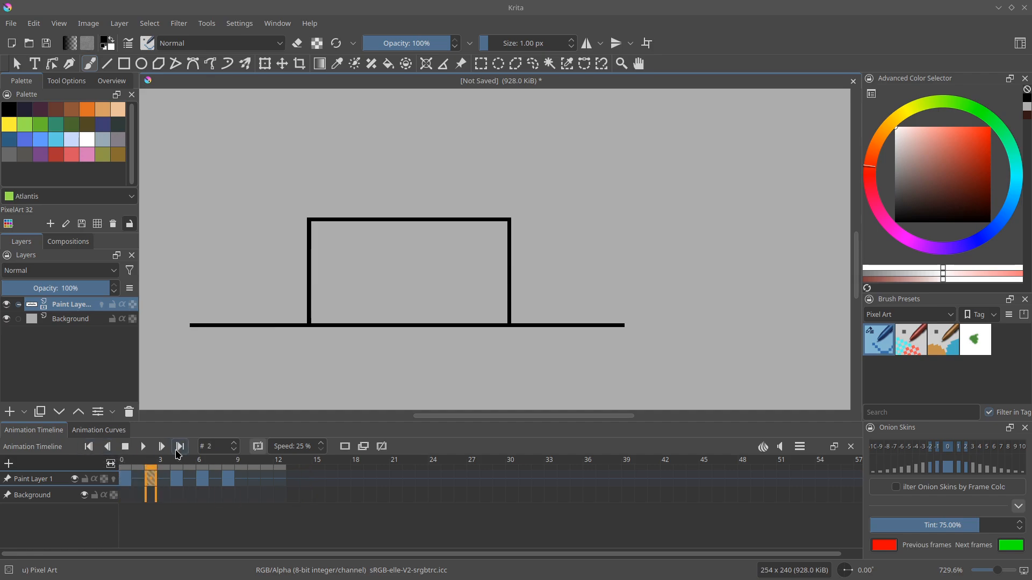
click(178, 451)
click(178, 450)
click(178, 450)
click(178, 450)
click(178, 450)
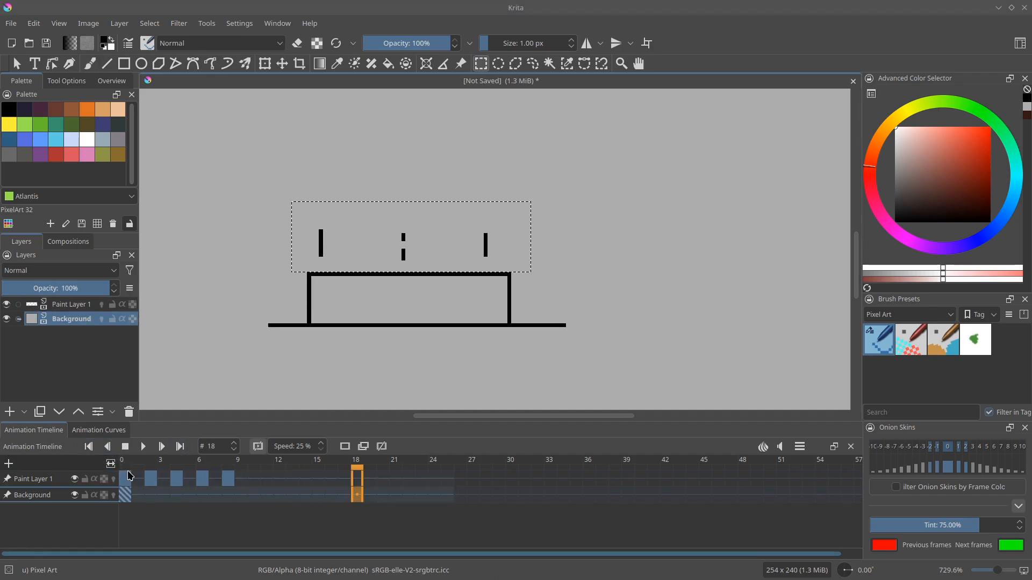
Select the Paint Layer 1 keyframes from frame 4 to frame 8 and move them to start at frame 11
click(180, 482)
shift+click(228, 481)
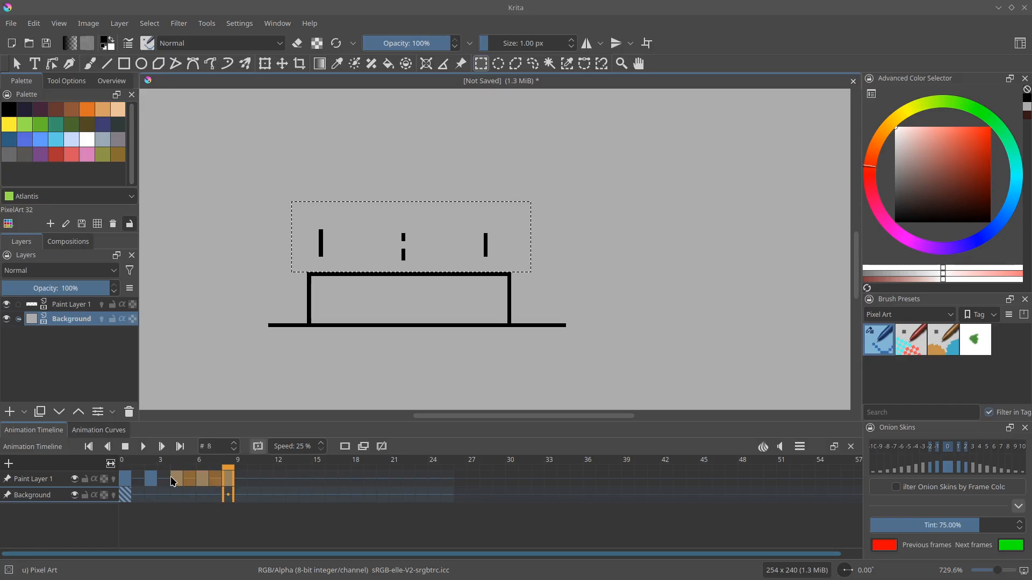
drag(176, 481, 267, 480)
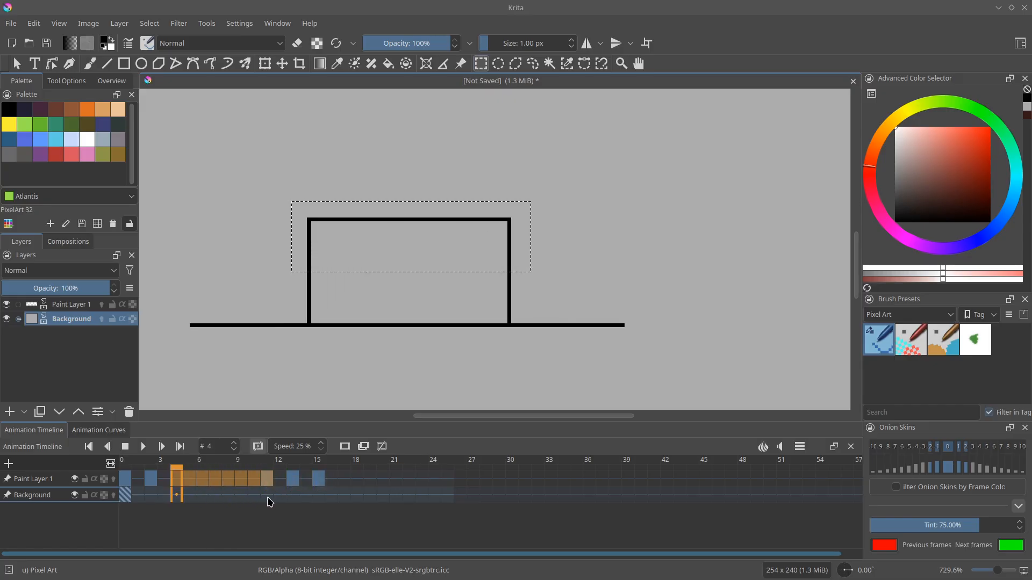
Copy the Paint Layer 1 keyframes at frames 11, 13 and 15 to start at frame 18 and play the animation
click(270, 488)
click(332, 486)
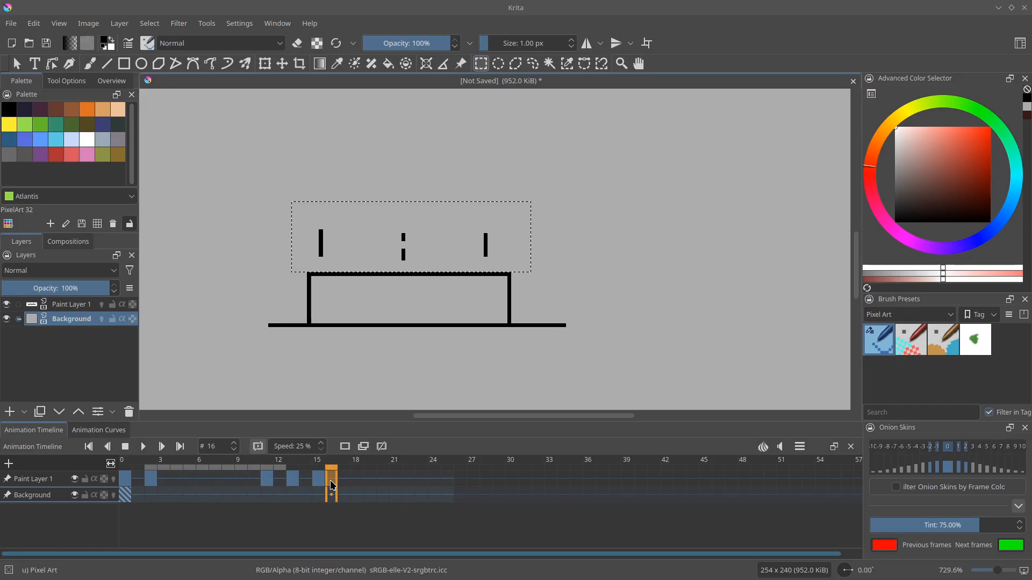
click(271, 488)
shift+click(319, 478)
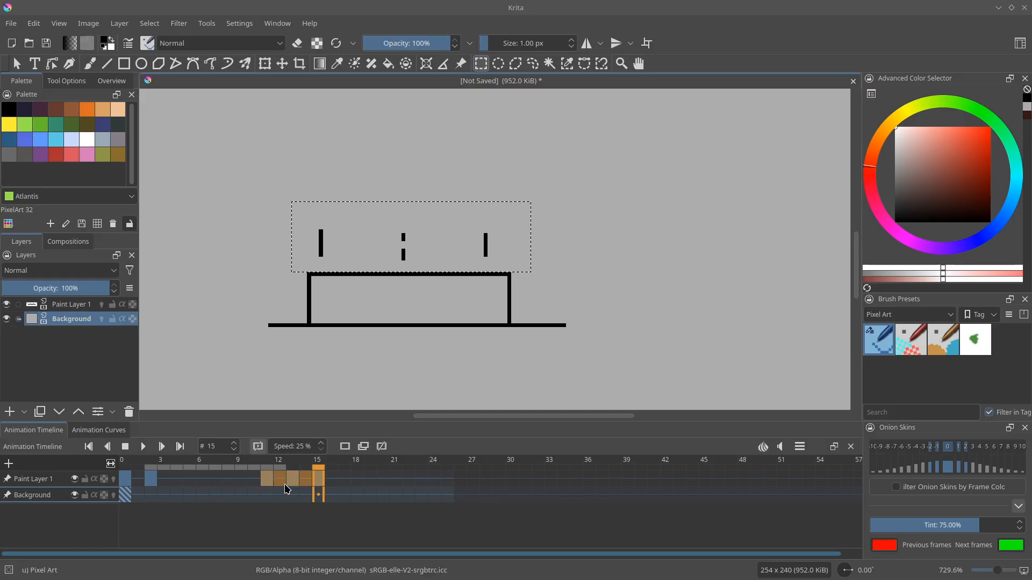
drag(271, 482, 361, 480)
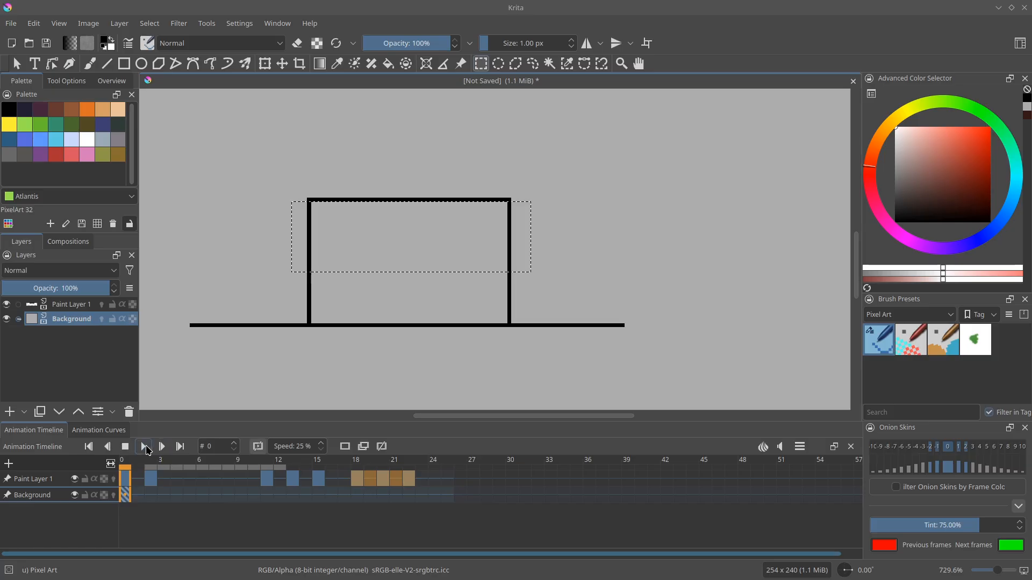
click(145, 447)
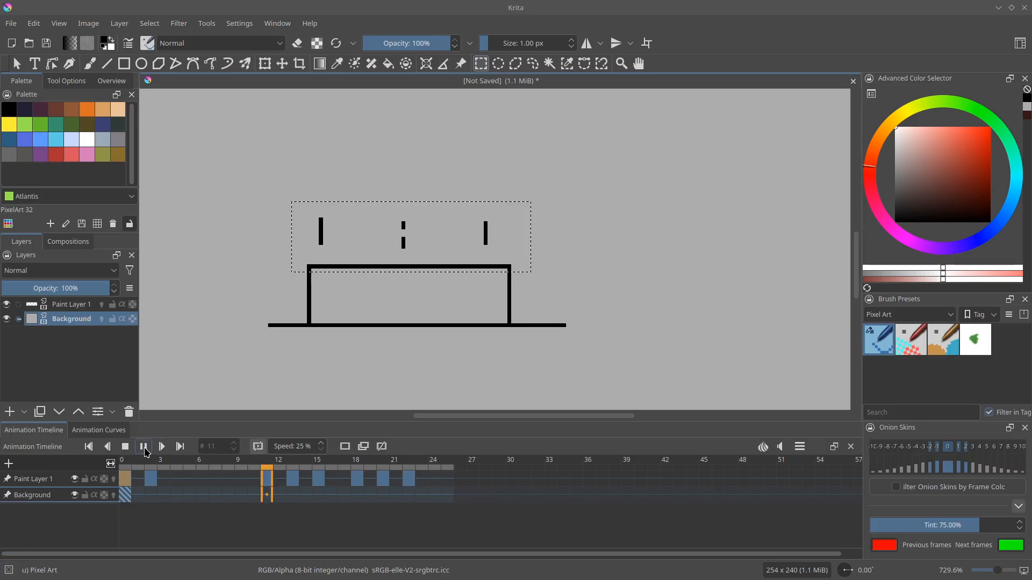
Color-label the cloned keyframe at frame 11 green and the keyframe at frame 20 red
right_click(274, 482)
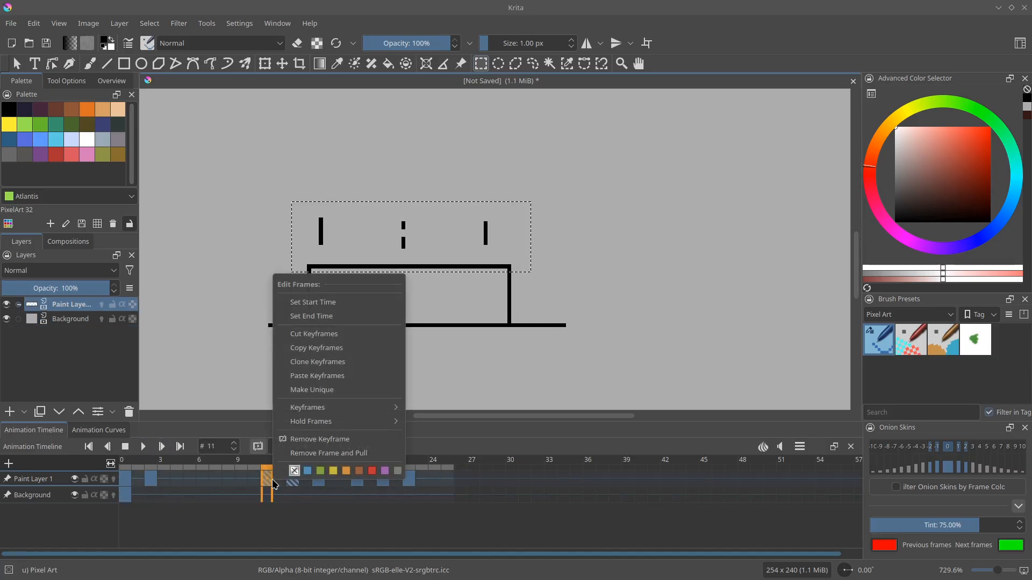
click(324, 481)
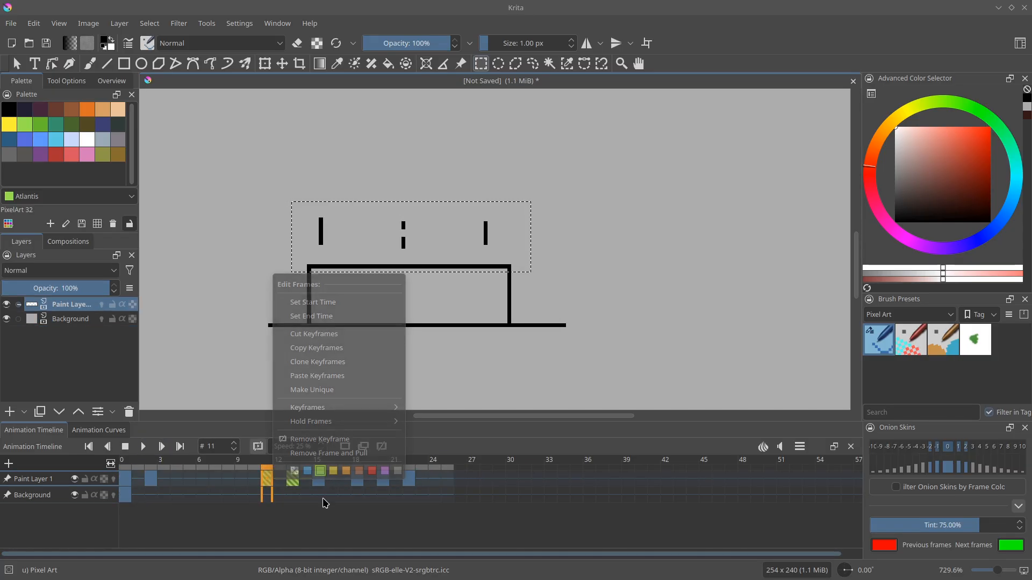
click(360, 481)
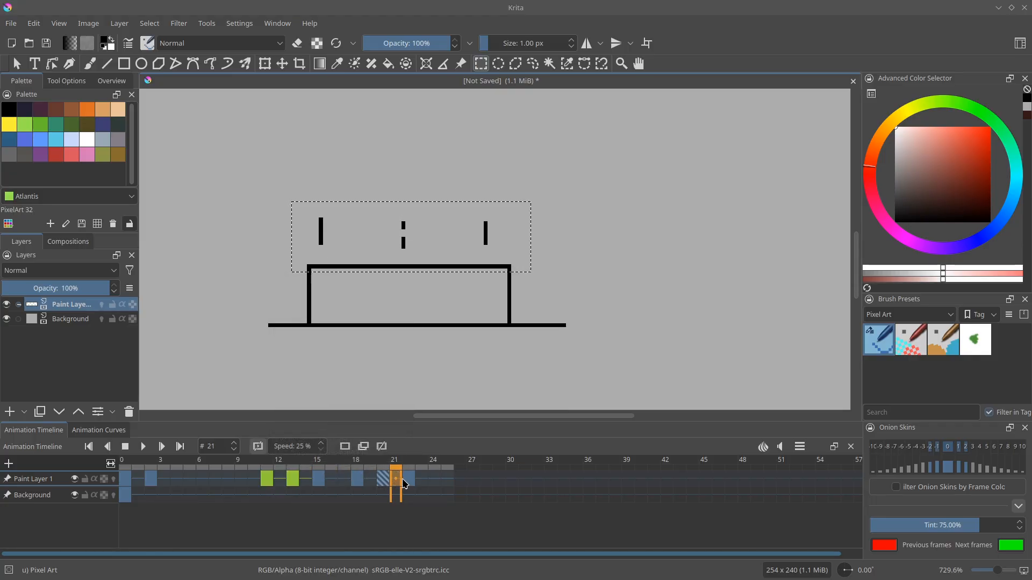
right_click(387, 479)
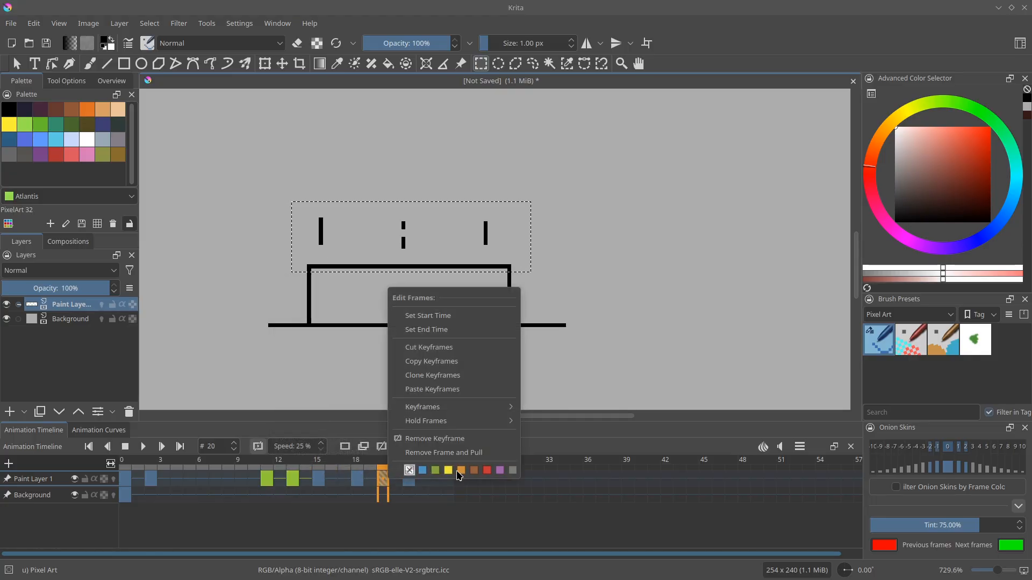
click(487, 471)
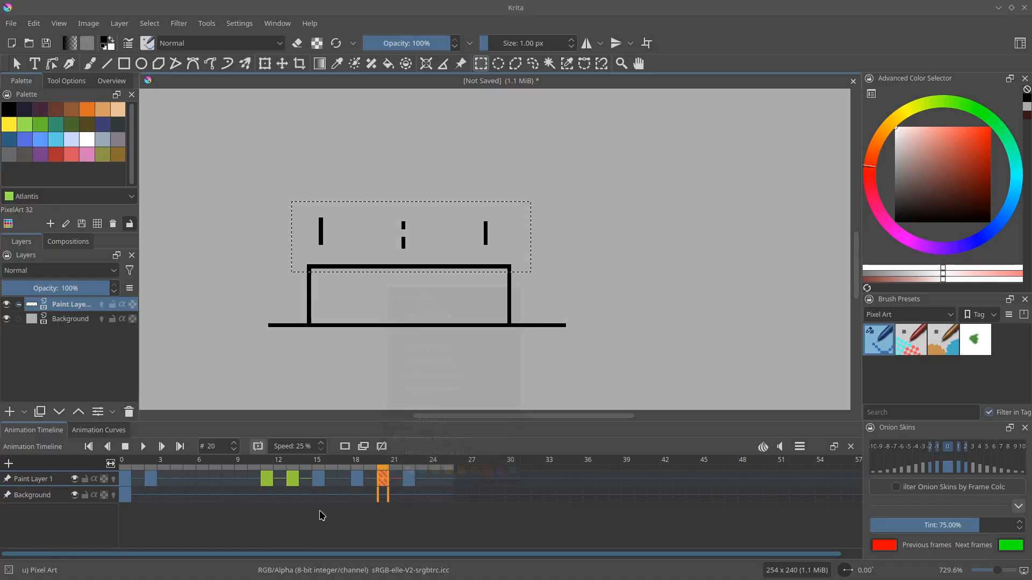
click(356, 478)
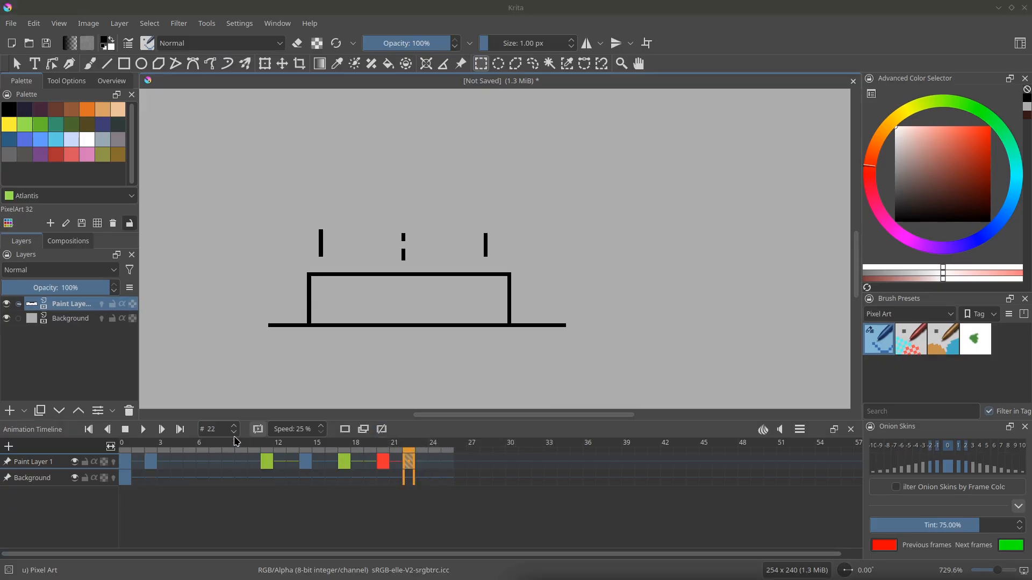
Return the playhead to frame 0 and play the animation from the start, stopping it after a run-through
click(235, 432)
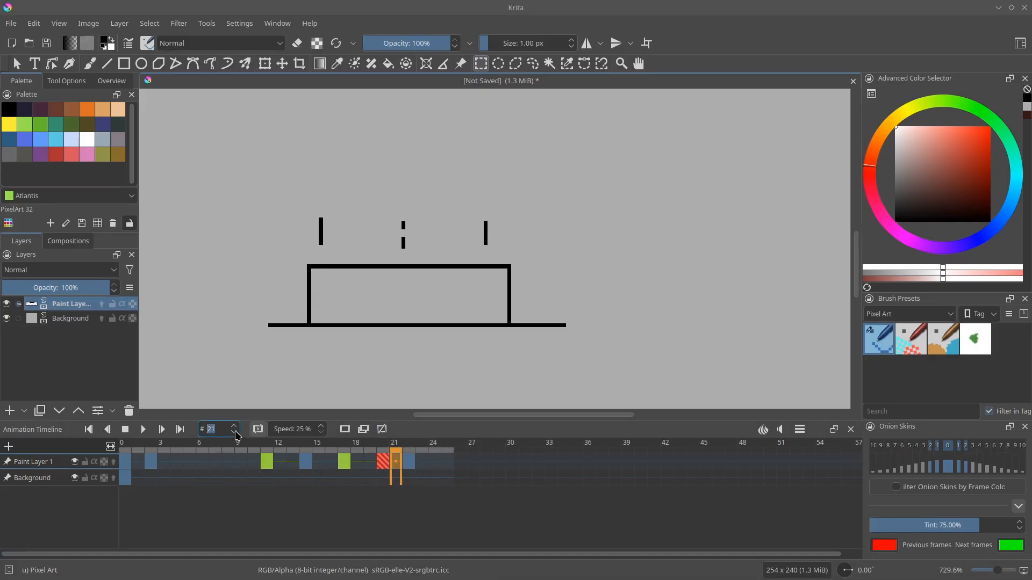
click(234, 433)
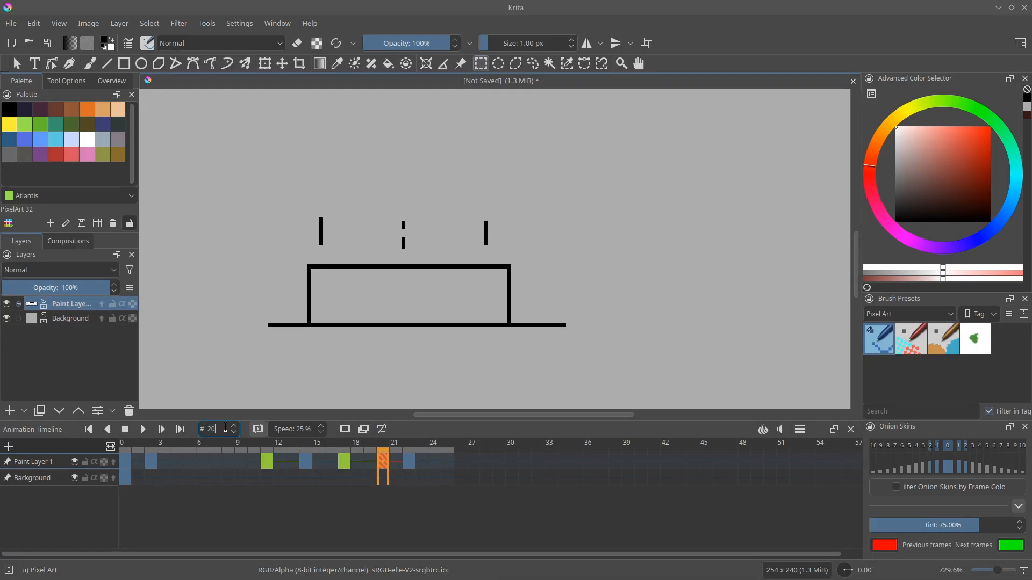
key(BackSpace)
key(BackSpace)
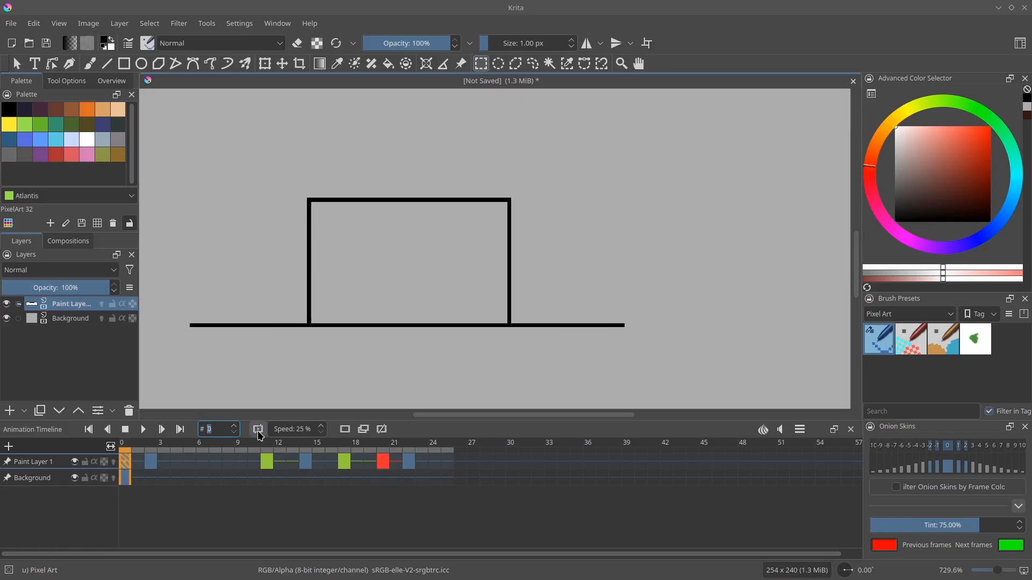
click(142, 430)
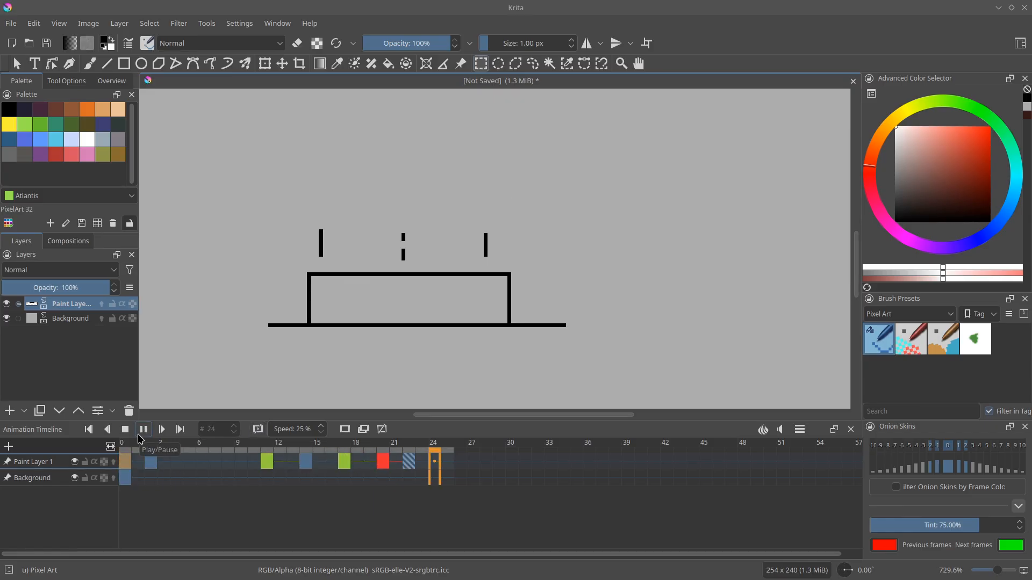
click(138, 435)
Turn on onion skins for Paint Layer 1 and move the playhead to frame 11
click(113, 462)
click(271, 450)
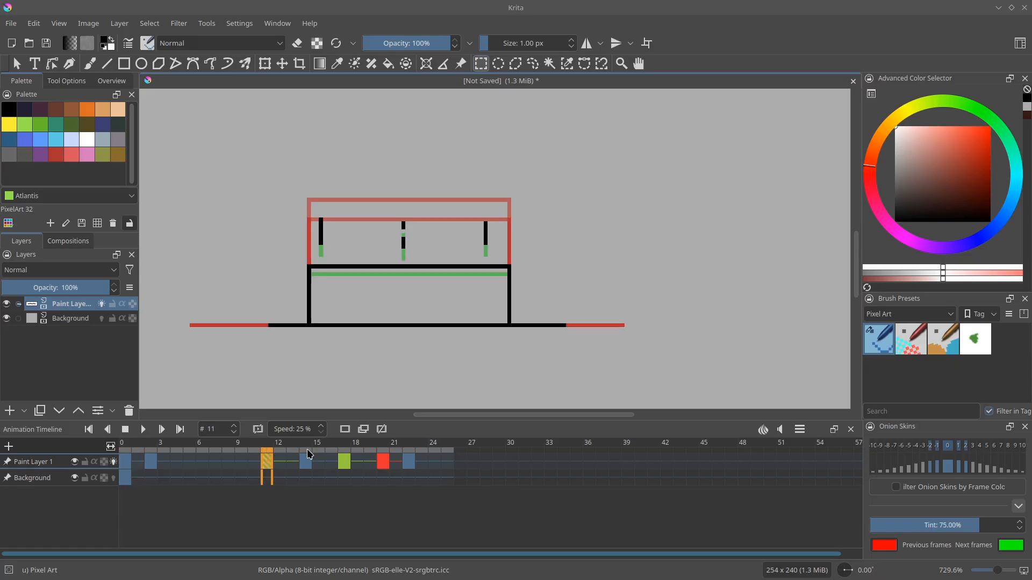
Adjust the opacity of the nearest onion skins and turn off the second previous and second next frames
click(932, 471)
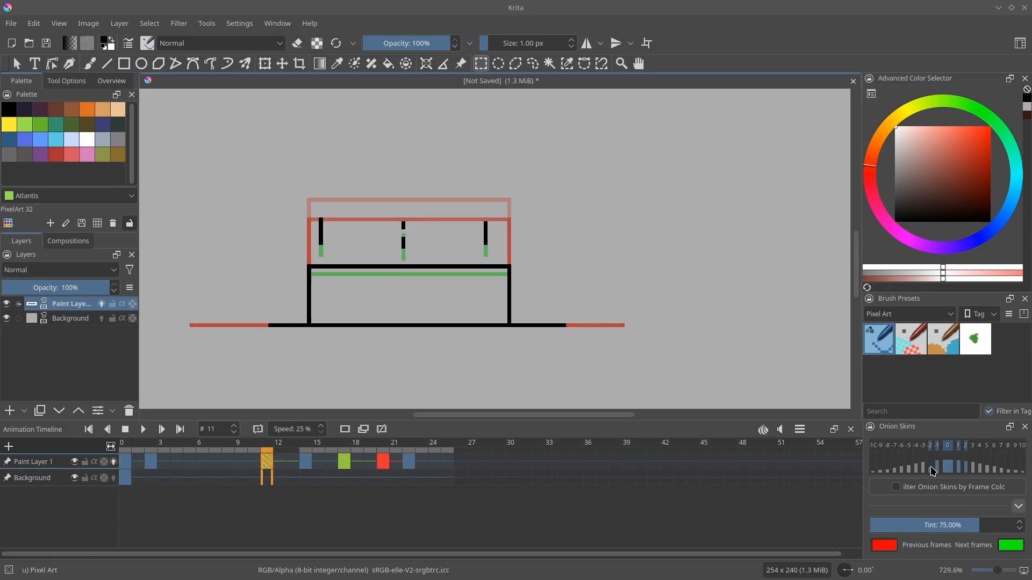
drag(931, 494, 927, 462)
click(937, 464)
click(958, 467)
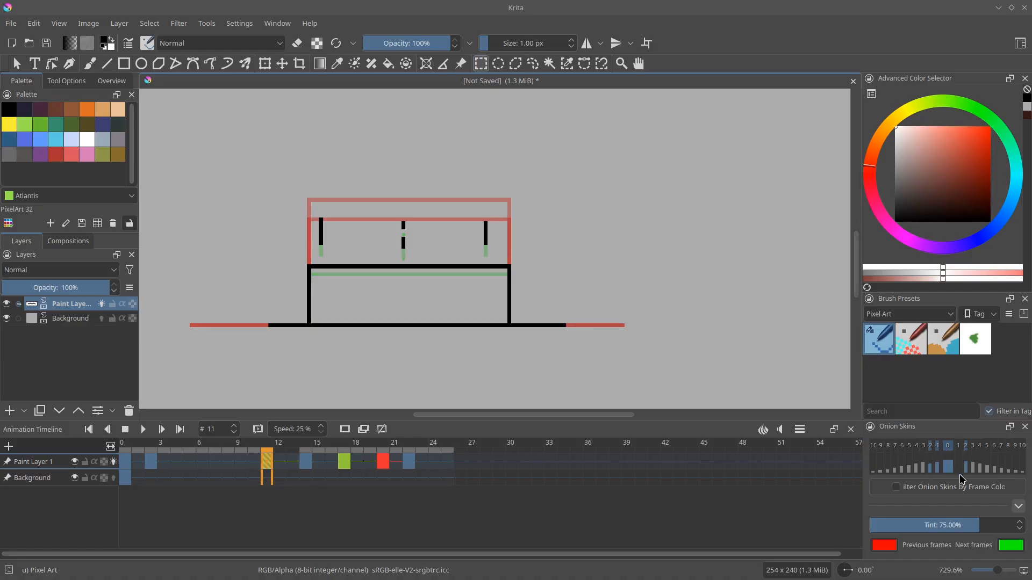
click(931, 447)
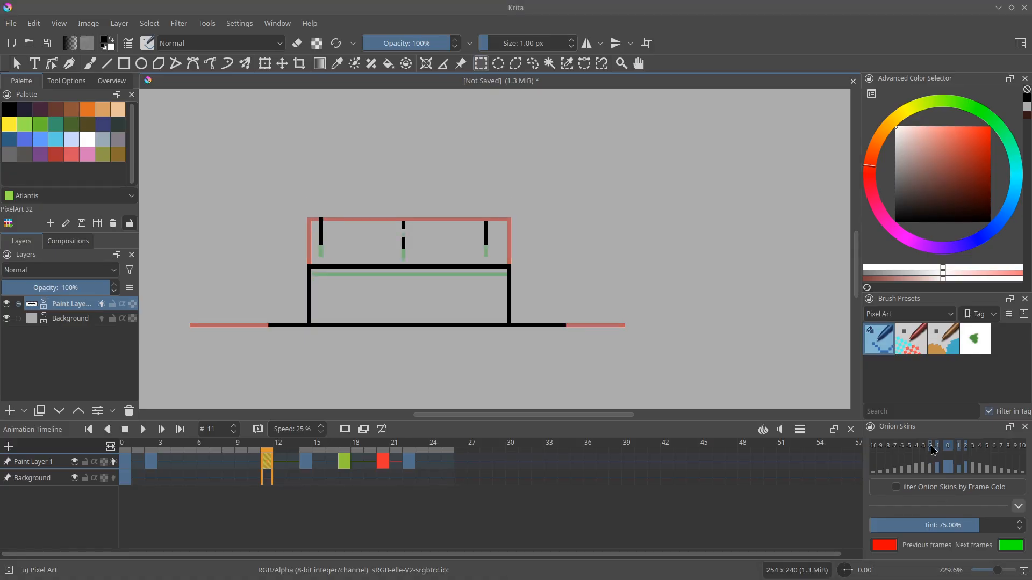
click(966, 449)
Lower the onion skin tint to 0%, raise it again, and try changing the color for previous frames
drag(973, 525, 818, 533)
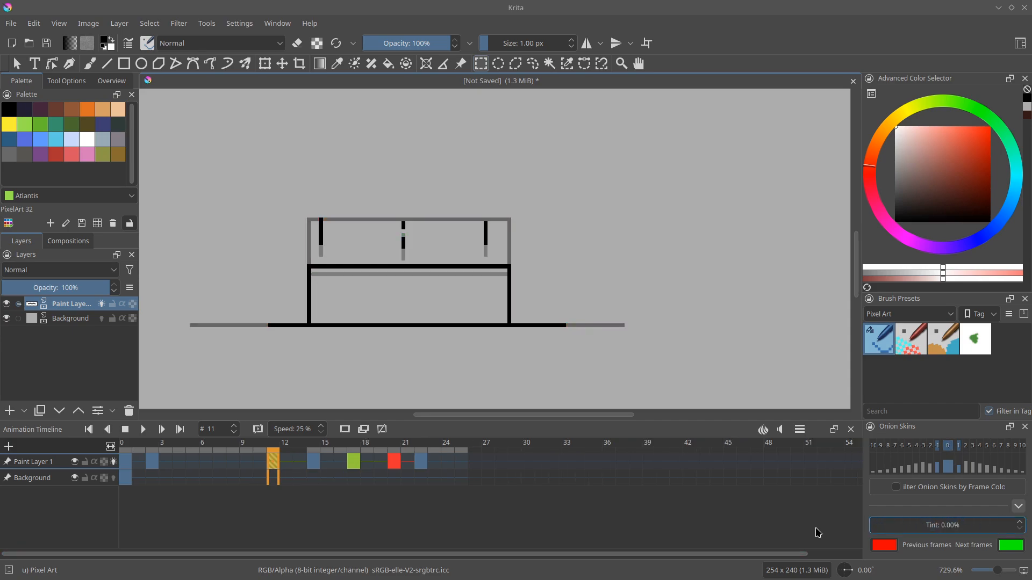
drag(898, 524, 1011, 524)
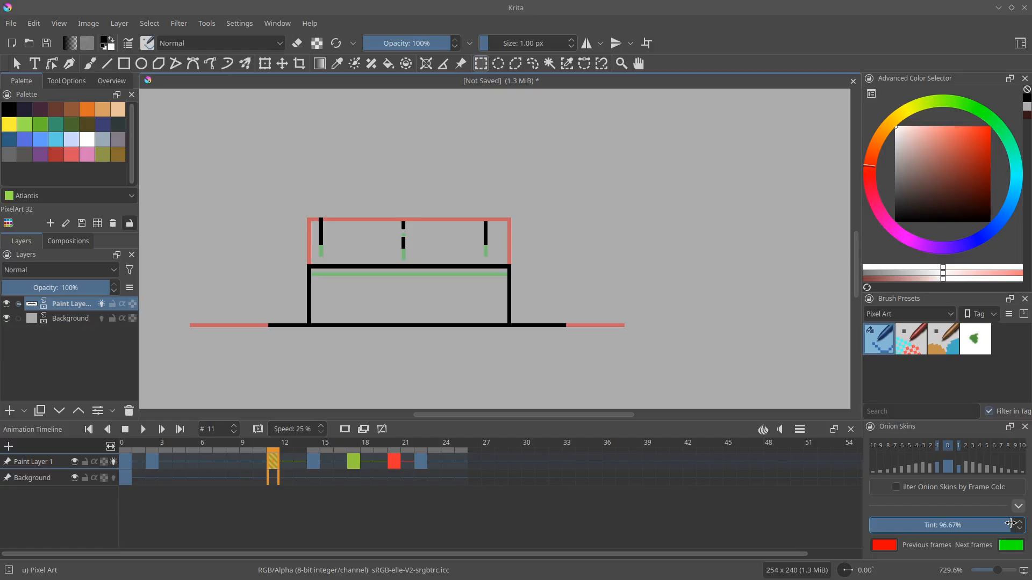
click(884, 545)
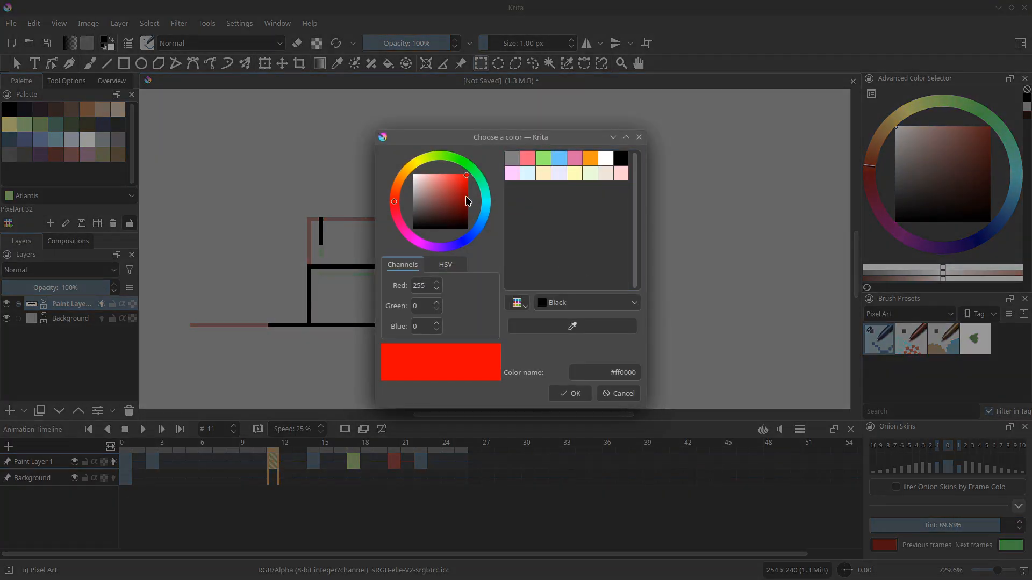
drag(476, 178, 481, 225)
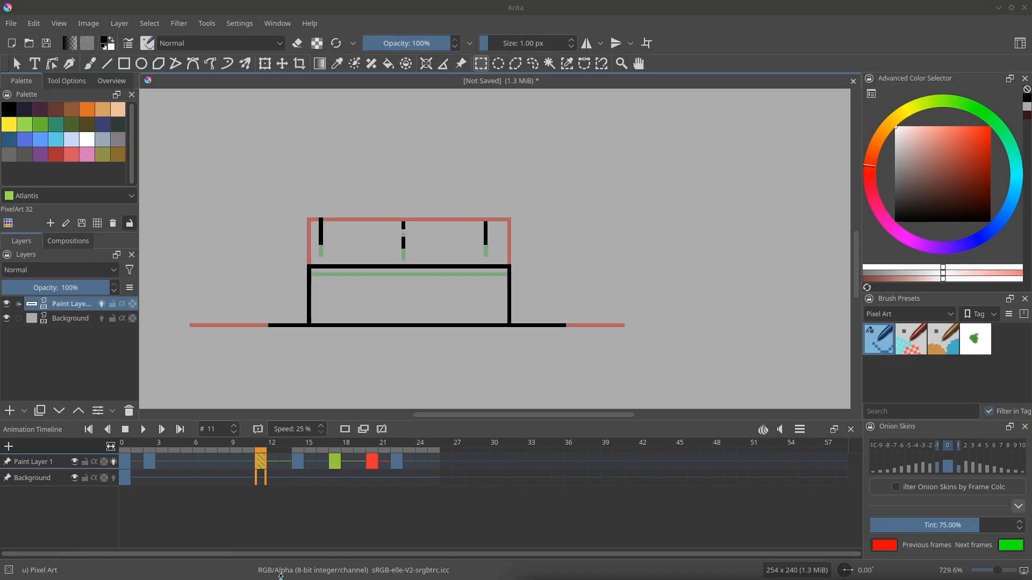
drag(111, 449, 141, 469)
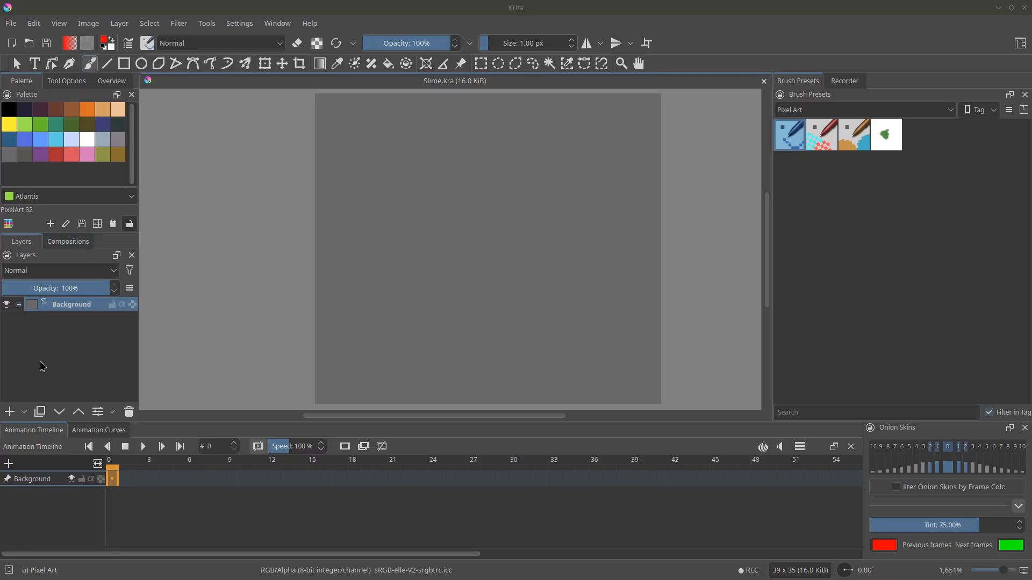
Add a new paint layer to Slime.kra and sketch the slime's rounded body outline in the Valhalla palette color
click(10, 412)
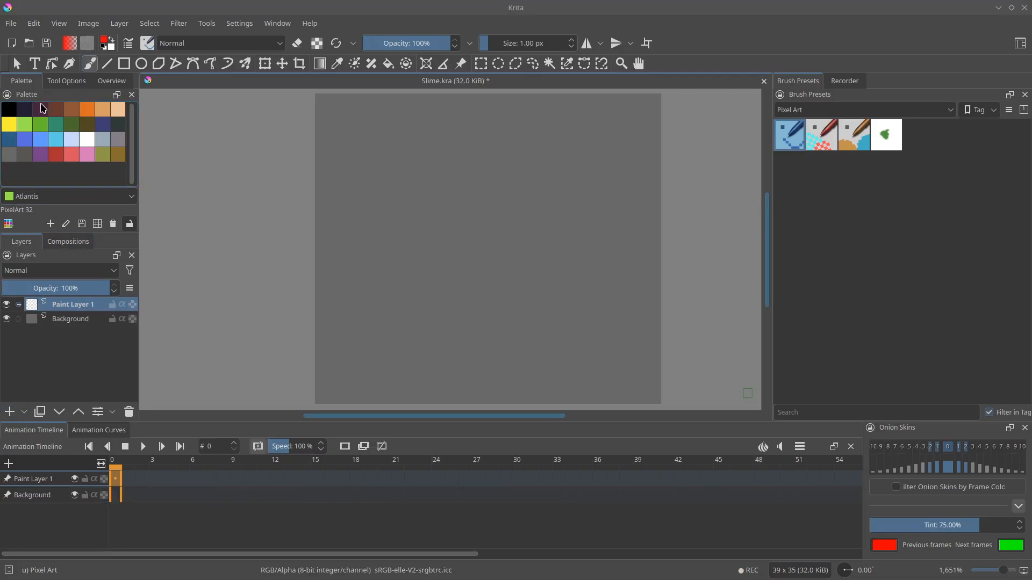
click(25, 111)
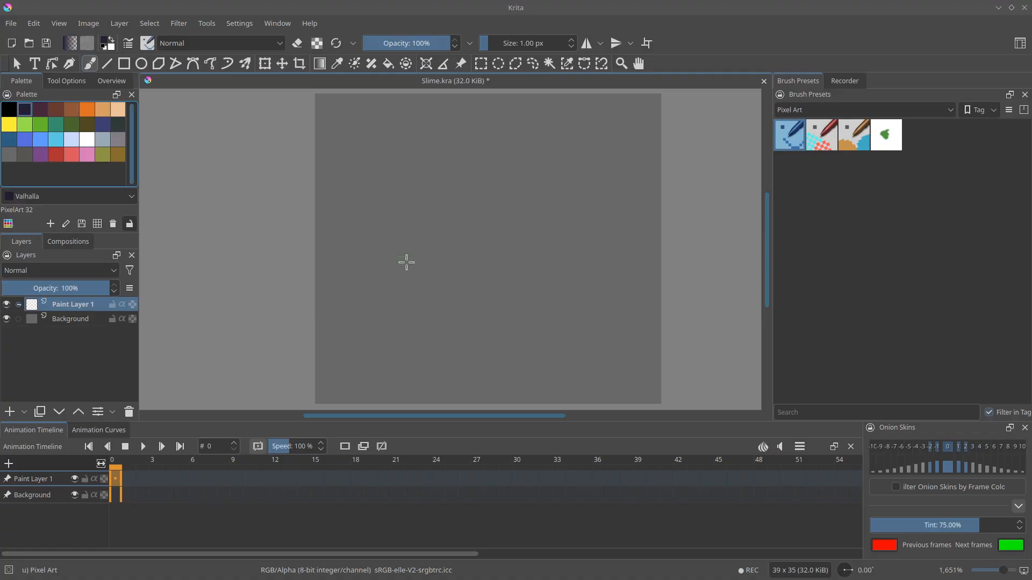
drag(452, 305, 422, 289)
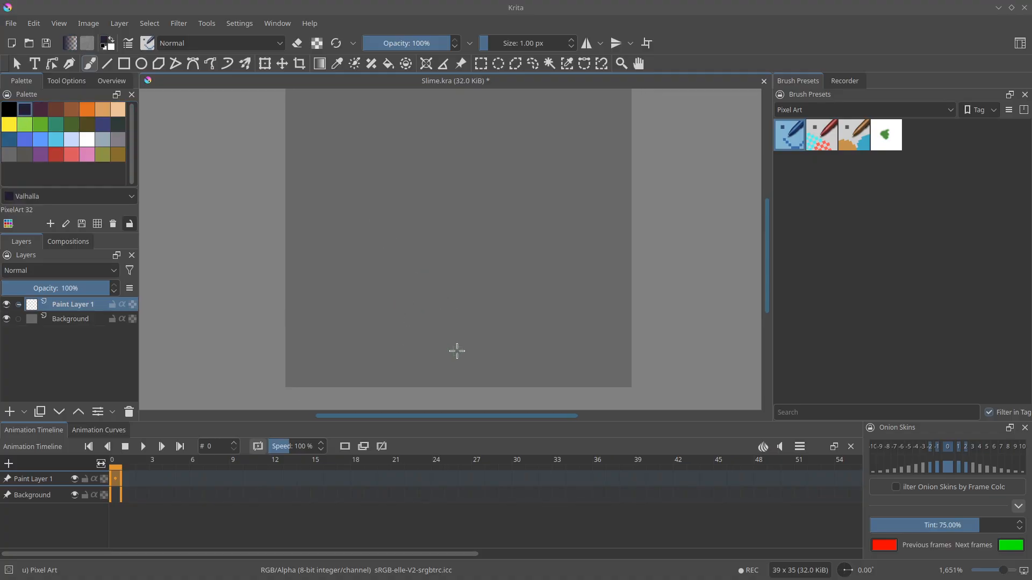
drag(428, 344, 485, 343)
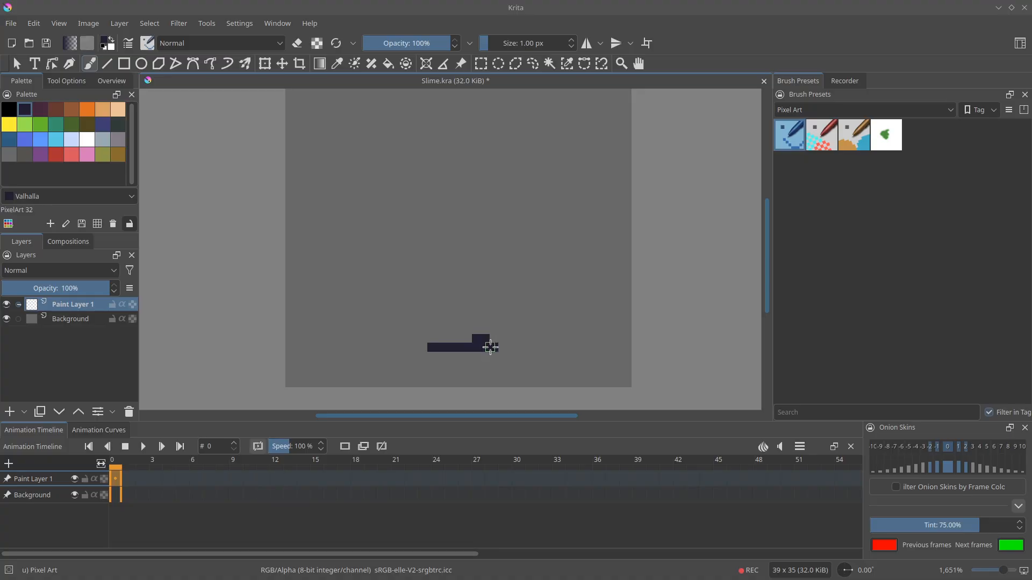
scroll(460, 338, down, 3)
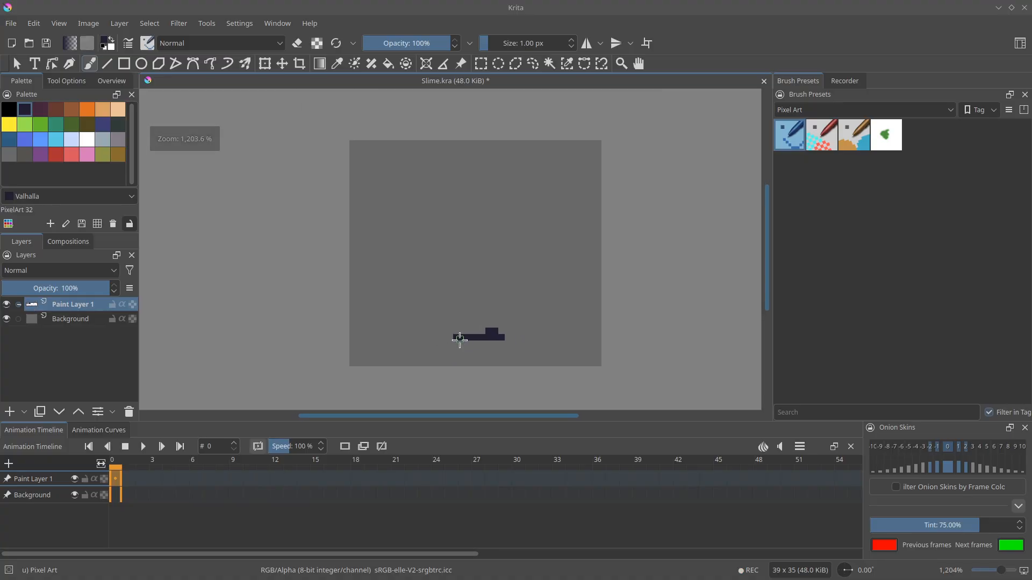
mouse_move(460, 338)
mouse_down()
mouse_move(421, 329)
mouse_move(398, 253)
mouse_move(449, 177)
mouse_move(489, 156)
mouse_move(536, 171)
mouse_move(588, 330)
mouse_move(396, 230)
mouse_move(442, 177)
mouse_up()
Draw a small left eye and a larger right eye on the slime and erase their stray pixels
mouse_move(473, 225)
mouse_down()
mouse_move(502, 226)
mouse_move(485, 210)
mouse_up()
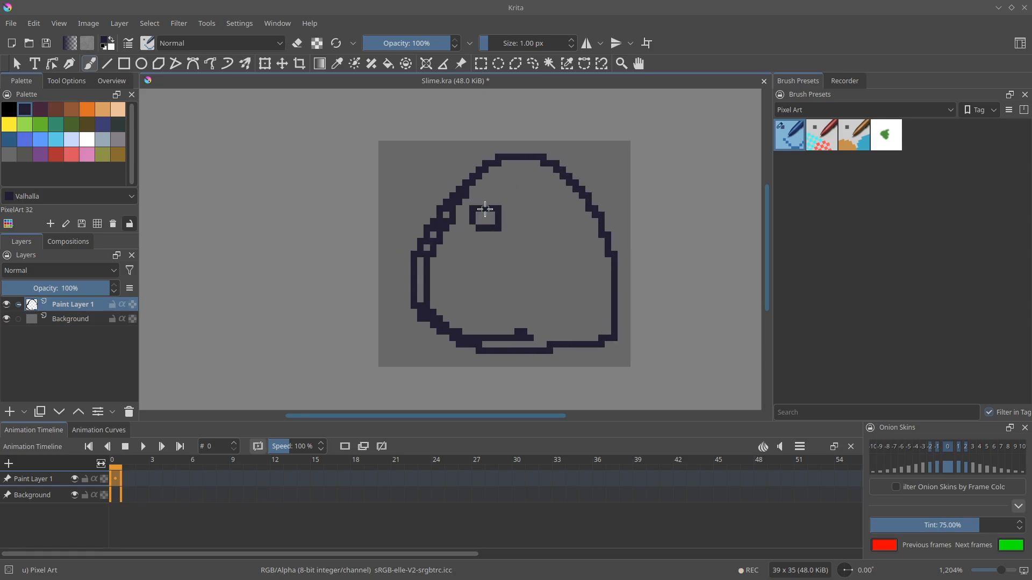
key(e)
click(499, 208)
key(e)
mouse_move(540, 228)
mouse_down()
mouse_move(547, 197)
mouse_move(572, 215)
mouse_move(541, 228)
mouse_up()
key(e)
click(540, 228)
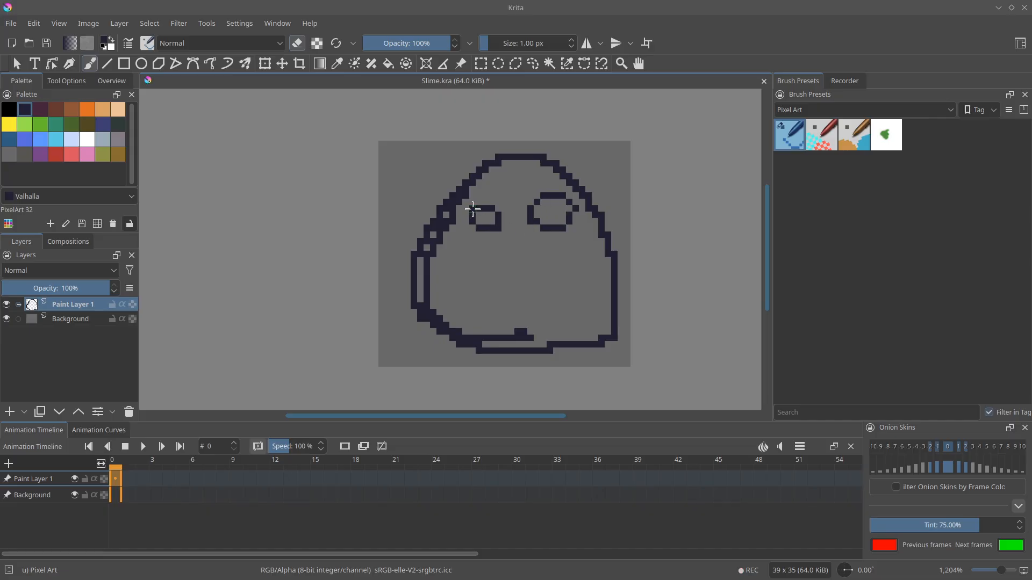
Thin the upper-left body outline to a single-pixel line, redrawing pixels where gaps are left
click(459, 205)
key(e)
click(459, 203)
key(e)
drag(440, 216, 488, 167)
key(e)
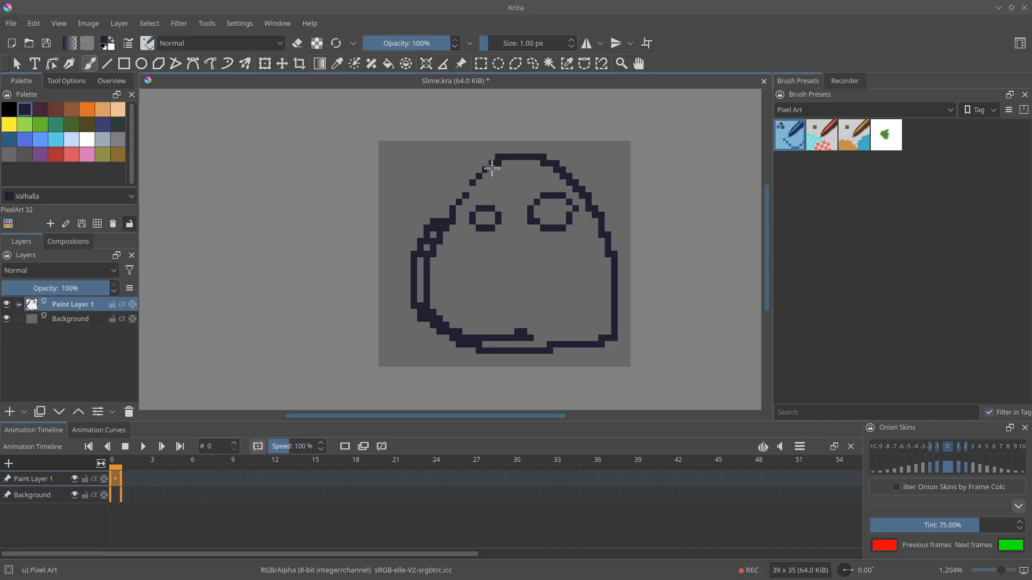
key(e)
key(e)
click(466, 190)
key(e)
Erase the duplicate inner line along the body's left side and bottom edge
mouse_move(446, 221)
mouse_down()
mouse_move(418, 242)
mouse_move(416, 260)
mouse_move(432, 249)
mouse_move(414, 261)
mouse_move(550, 344)
mouse_up()
key(e)
key(e)
click(434, 255)
key(e)
key(e)
Clean up the extra corner pixels along the right side of the body outline
drag(601, 338, 615, 338)
click(614, 253)
click(602, 234)
drag(595, 215, 556, 169)
click(543, 163)
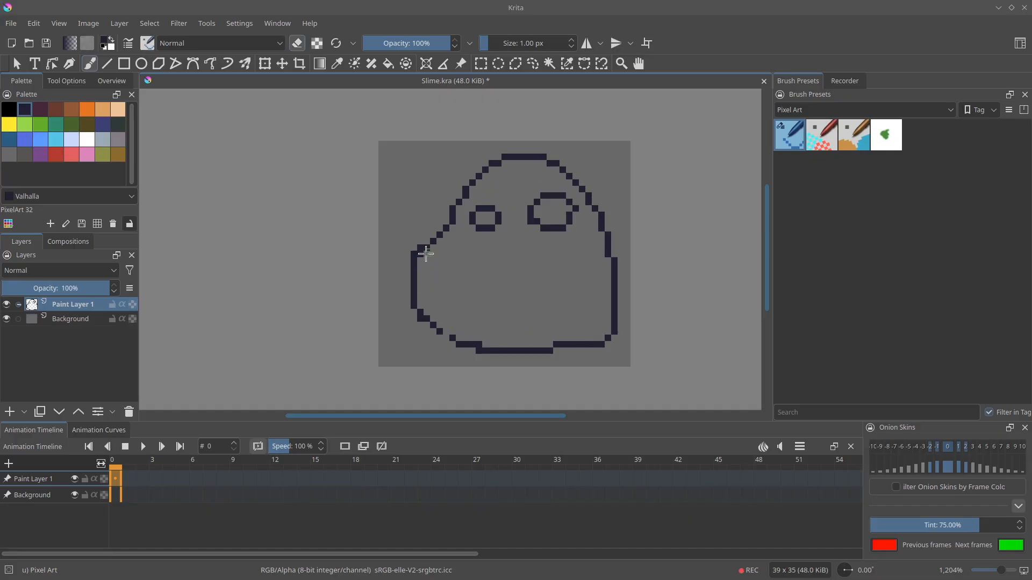
Smooth the left shoulder pixels and redraw the lower-left corner of the body as a clean diagonal
drag(421, 248, 414, 254)
click(420, 312)
key(e)
click(421, 314)
key(e)
click(421, 312)
key(e)
drag(415, 312, 472, 351)
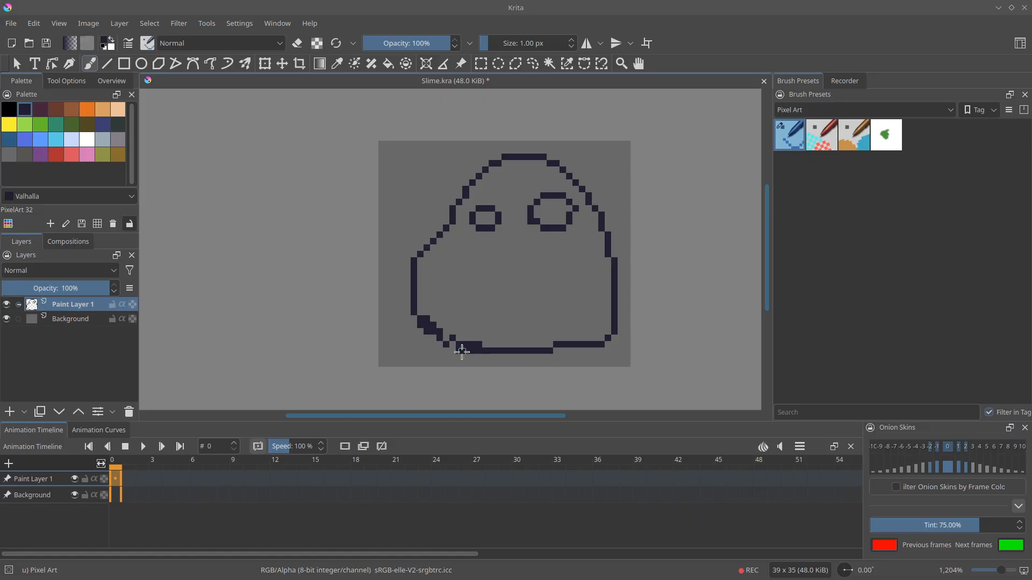
key(e)
drag(423, 314, 479, 345)
Redraw the bottom body outline with a small raised notch right of center
key(e)
mouse_move(549, 351)
mouse_down()
mouse_move(528, 347)
mouse_move(575, 351)
mouse_up()
key(e)
drag(556, 345, 576, 346)
key(e)
Draw a wide, wavy mouth outline across the lower half of the slime's body
key(e)
mouse_move(513, 276)
mouse_down()
mouse_move(511, 294)
mouse_move(552, 277)
mouse_up()
key(e)
key(e)
click(527, 240)
key(ctrl+plus)
key(e)
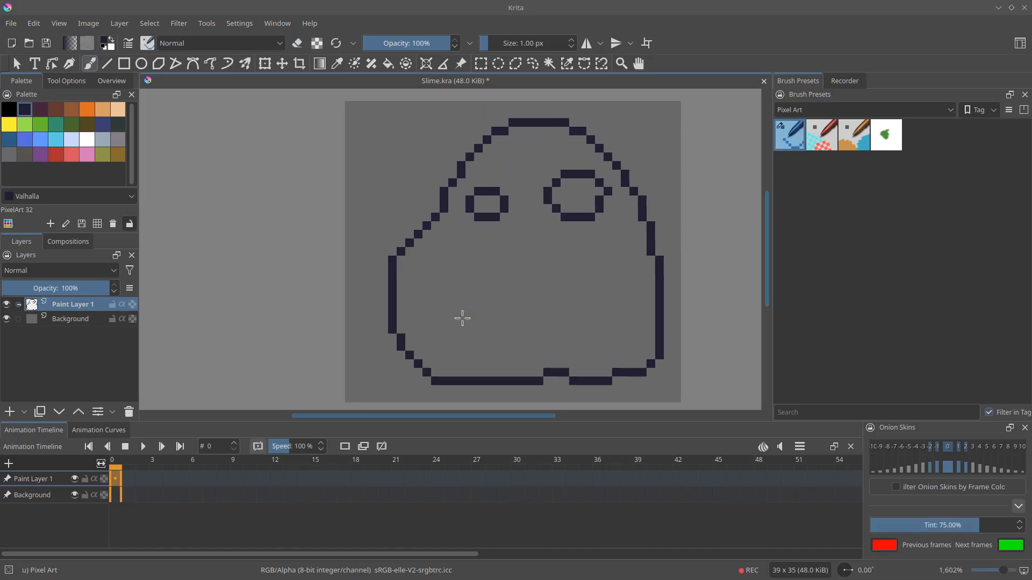
mouse_move(452, 329)
mouse_down()
mouse_move(502, 302)
mouse_move(616, 328)
mouse_move(540, 347)
mouse_move(463, 336)
mouse_move(465, 345)
mouse_move(461, 304)
mouse_move(561, 299)
mouse_up()
key(e)
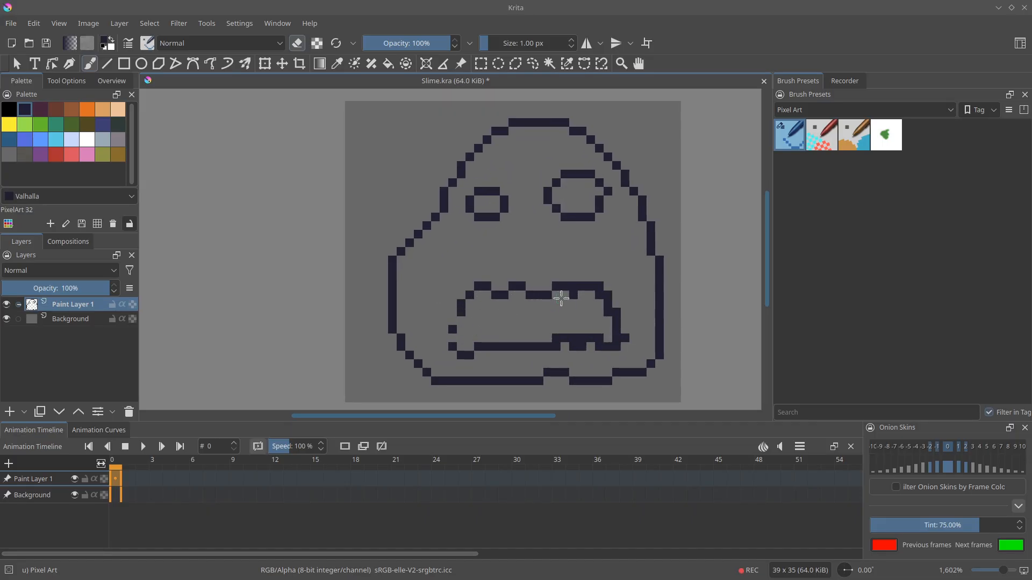
Erase the doubled pixels at the mouth's lower right and close the gap on its left side
drag(603, 334, 599, 337)
drag(582, 337, 573, 338)
click(556, 347)
key(e)
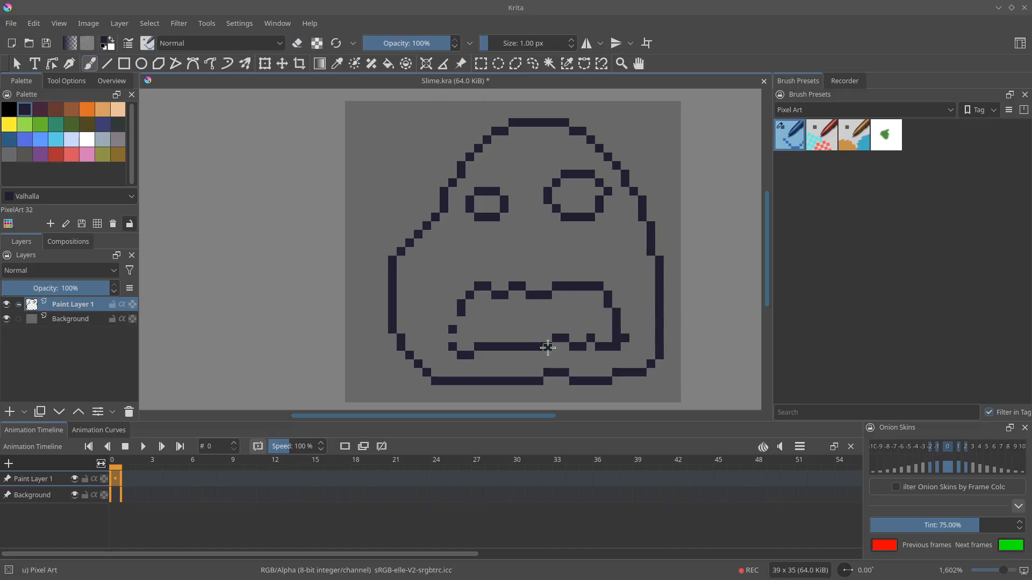
key(e)
key(e)
mouse_move(453, 338)
mouse_down()
mouse_move(476, 346)
mouse_move(465, 337)
mouse_move(489, 293)
mouse_move(477, 274)
mouse_up()
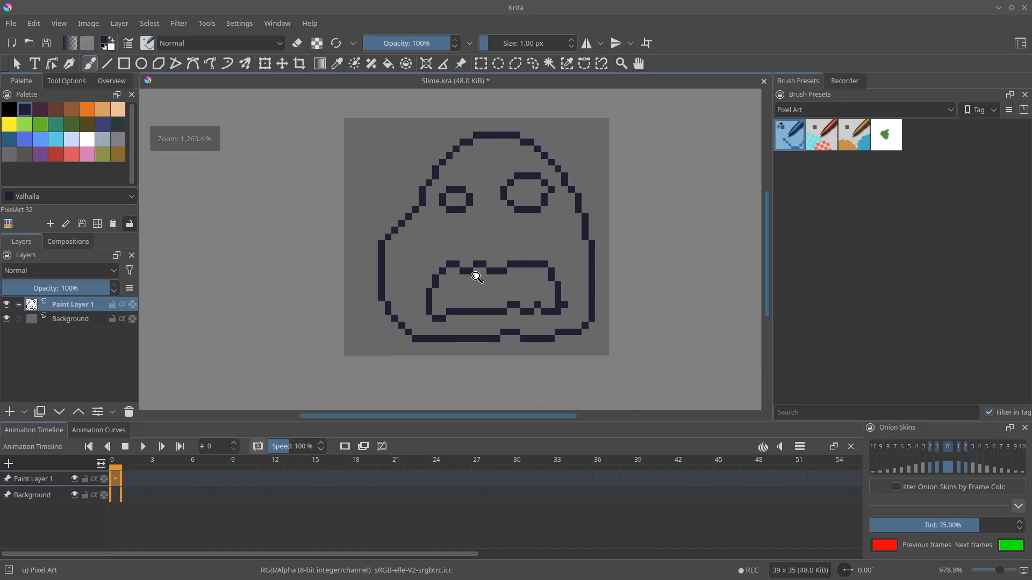
Rework the mouth's lower edge into a jagged line with a pointed left corner
key(e)
mouse_move(447, 314)
mouse_down()
mouse_move(486, 309)
mouse_move(451, 305)
mouse_move(442, 316)
mouse_move(453, 300)
mouse_move(504, 310)
mouse_move(471, 314)
mouse_move(455, 299)
mouse_move(512, 306)
mouse_move(526, 285)
mouse_move(516, 275)
mouse_move(522, 283)
mouse_move(547, 272)
mouse_move(526, 266)
mouse_move(539, 265)
mouse_move(568, 299)
mouse_move(555, 275)
mouse_move(481, 306)
mouse_up()
key(e)
key(e)
key(e)
key(e)
click(499, 312)
key(e)
key(e)
key(e)
key(e)
Reshape the mouth's right side and add a dip to the right part of its upper edge
click(562, 305)
key(e)
key(e)
key(e)
click(555, 278)
key(e)
click(555, 271)
scroll(481, 306, up, 3)
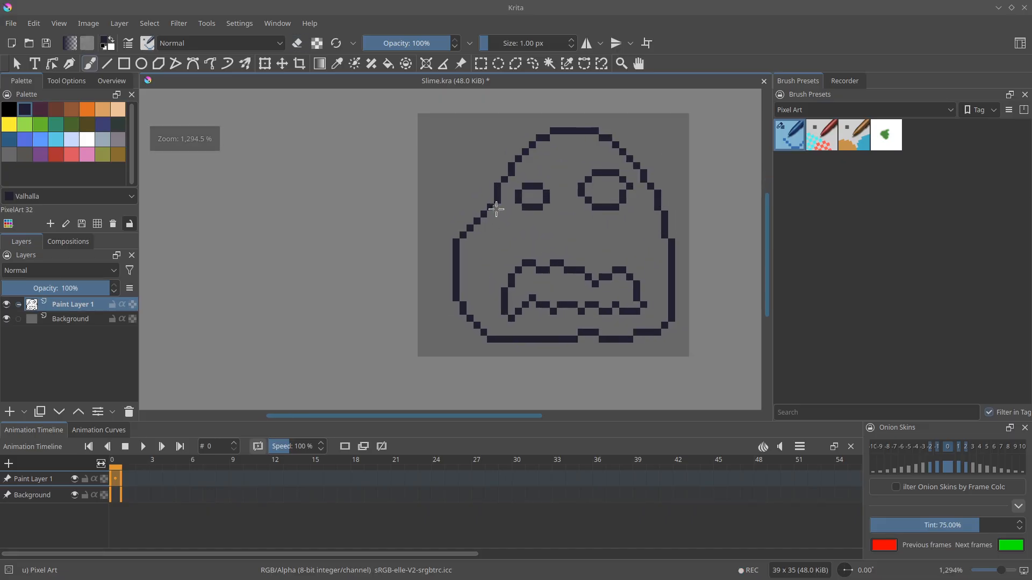
Redraw the body's left shoulder so that it bulges outward
click(478, 221)
key(e)
drag(477, 215, 491, 209)
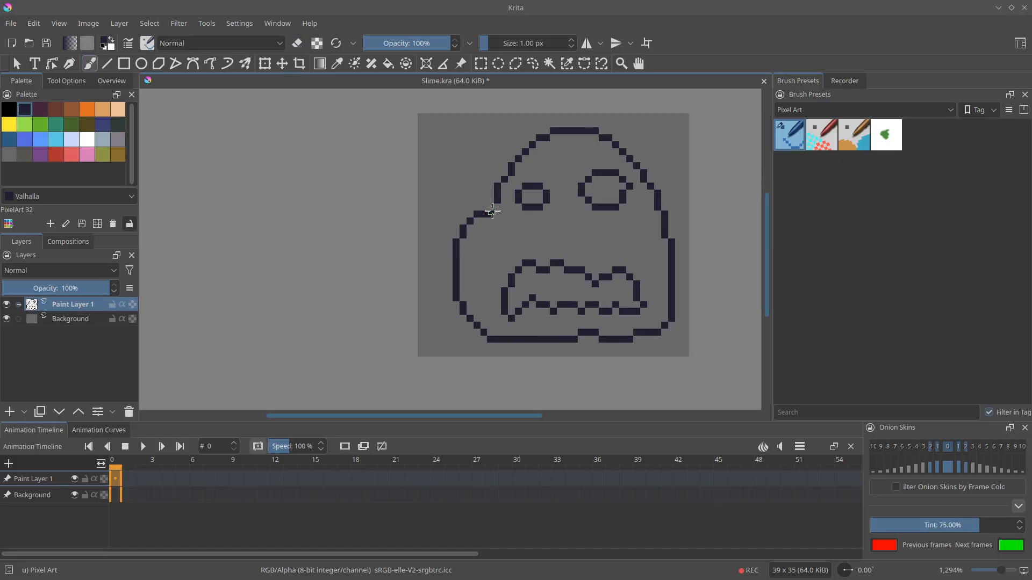
key(e)
click(491, 214)
Reshape the right side of the body outline so that it bulges outward near the mouth
mouse_move(640, 274)
mouse_down()
mouse_move(607, 271)
mouse_move(633, 263)
mouse_up()
key(e)
key(e)
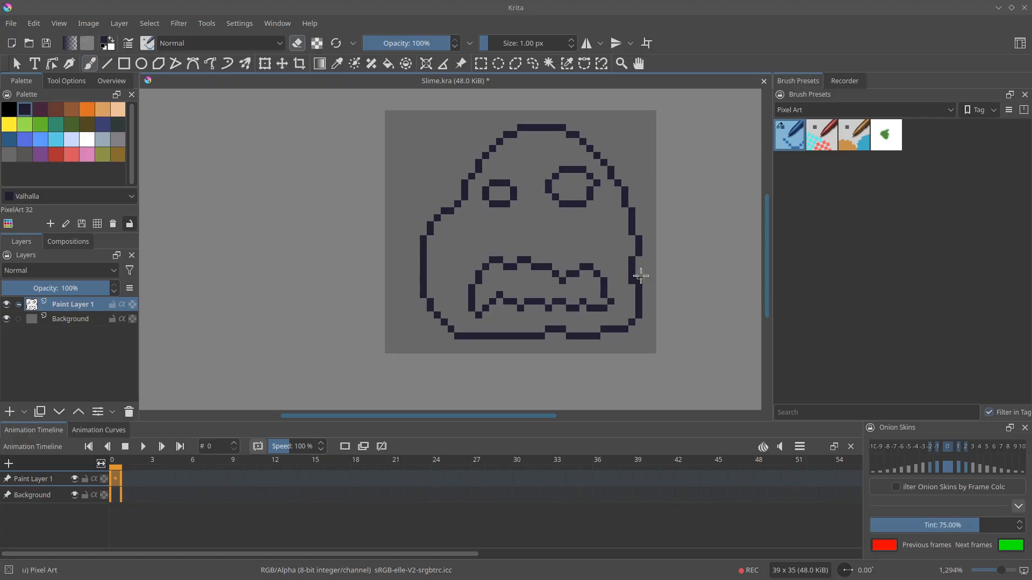
scroll(637, 271, down, 3)
scroll(629, 265, up, 3)
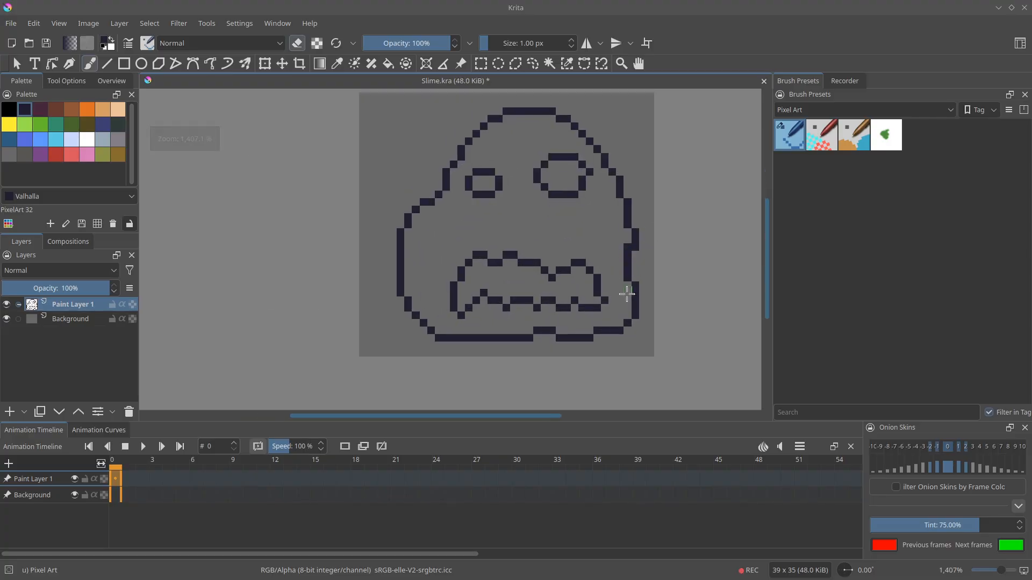
key(e)
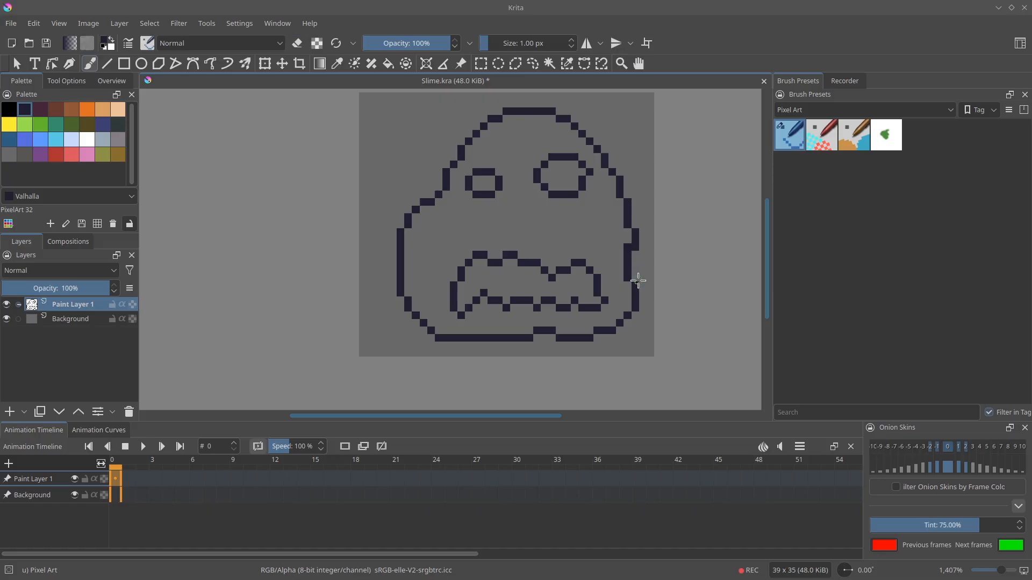
key(e)
key(e)
key(e)
mouse_move(643, 277)
mouse_down()
mouse_move(642, 247)
mouse_move(632, 246)
mouse_up()
scroll(597, 213, up, 1)
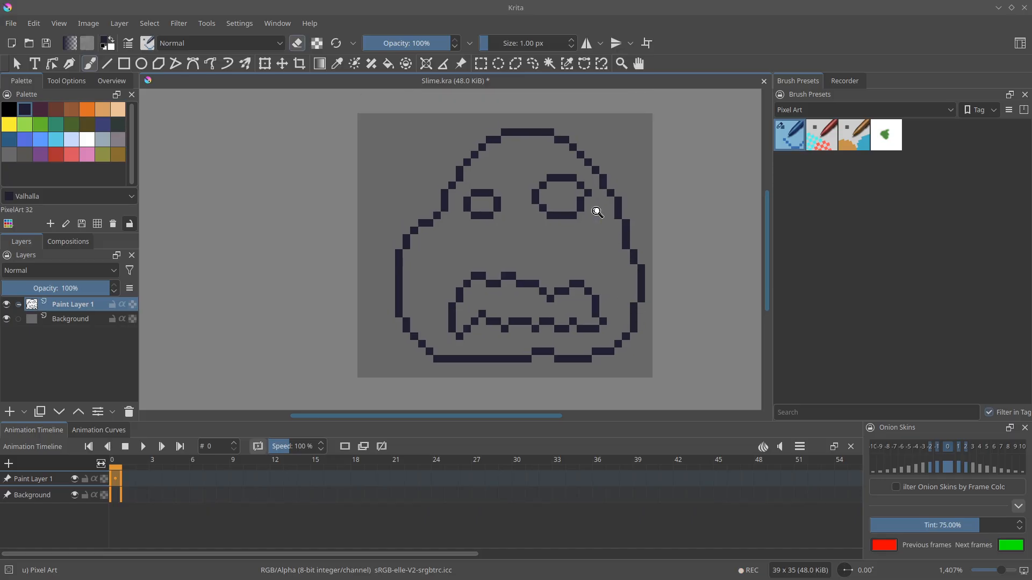
Select the left eye with a rectangular selection and move it down and slightly to the right
scroll(409, 285, down, 2)
key(e)
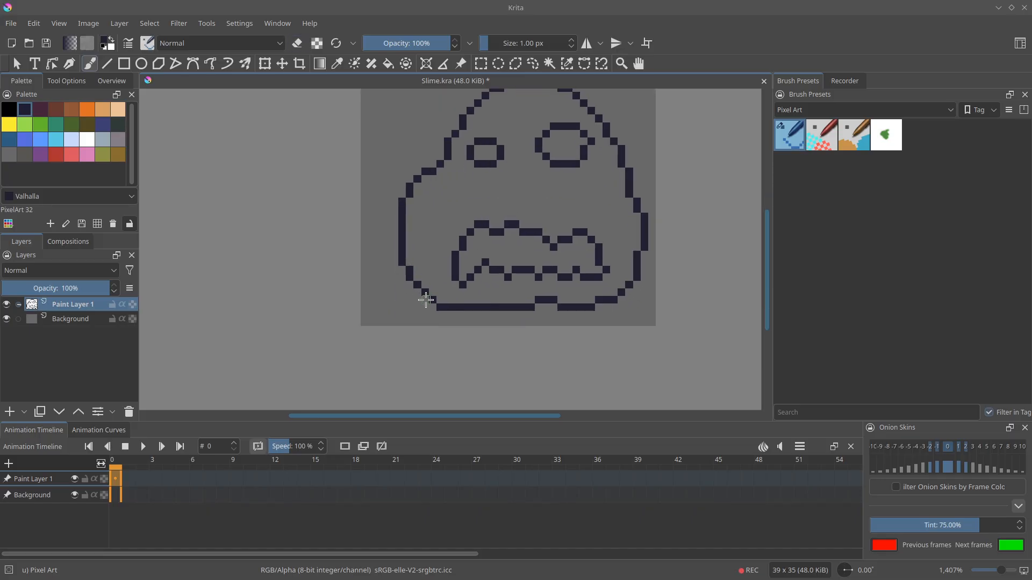
key(e)
scroll(454, 270, down, 2)
drag(449, 279, 419, 229)
key(ctrl+r)
drag(419, 228, 456, 245)
key(t)
drag(449, 230, 453, 246)
key(b)
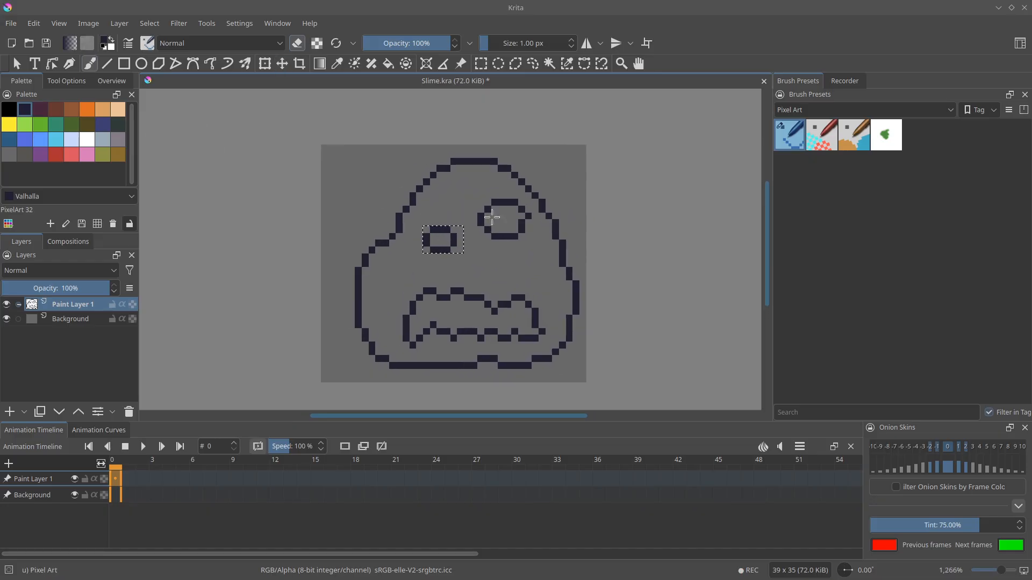
Fill the slime's body with Christi green and replace that fill with Elf green
click(35, 126)
key(f)
click(426, 268)
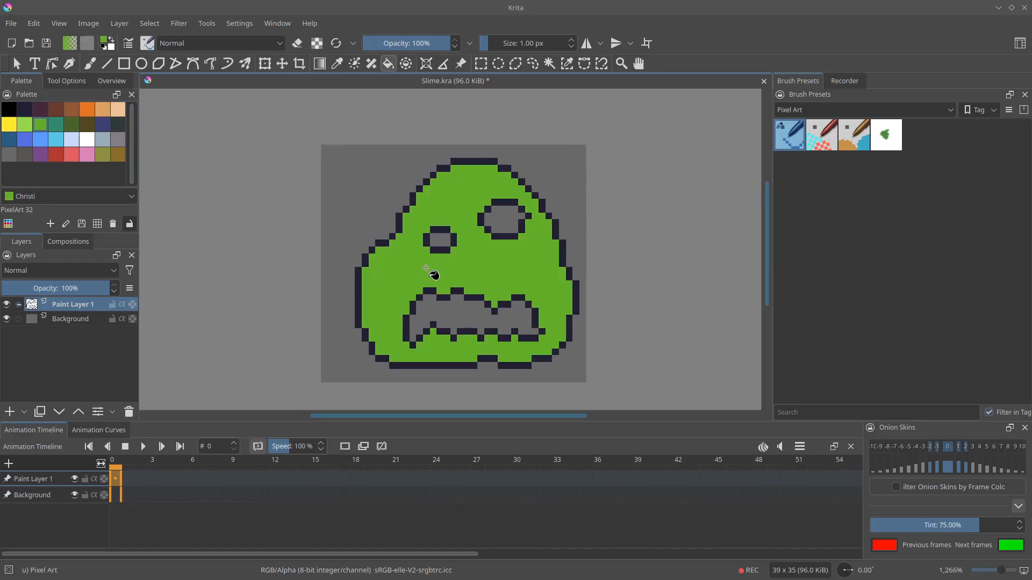
click(412, 264)
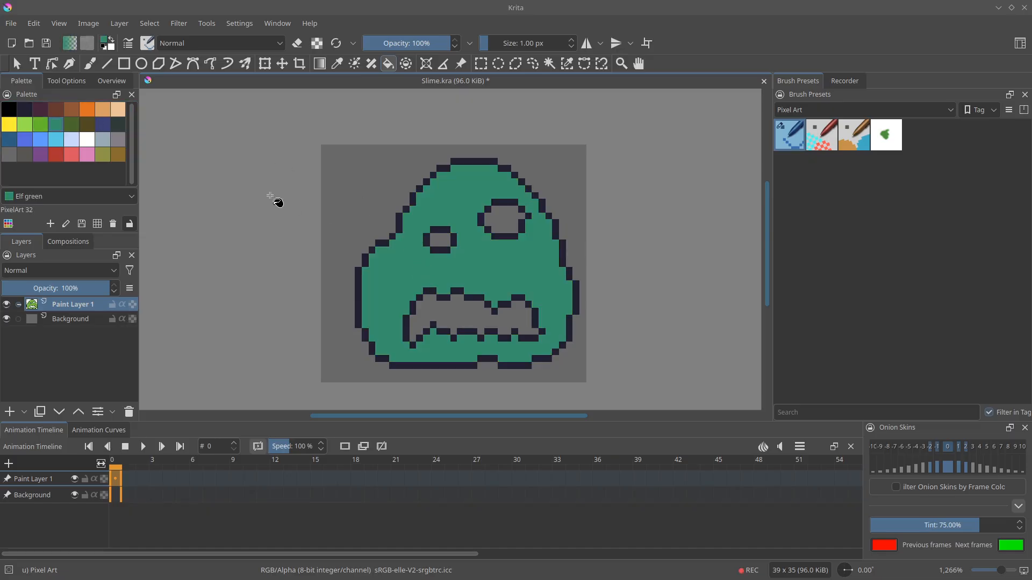
Shade the slime's bottom edge, lower sides, left shoulder and the area right of the large eye with Dell green
key(b)
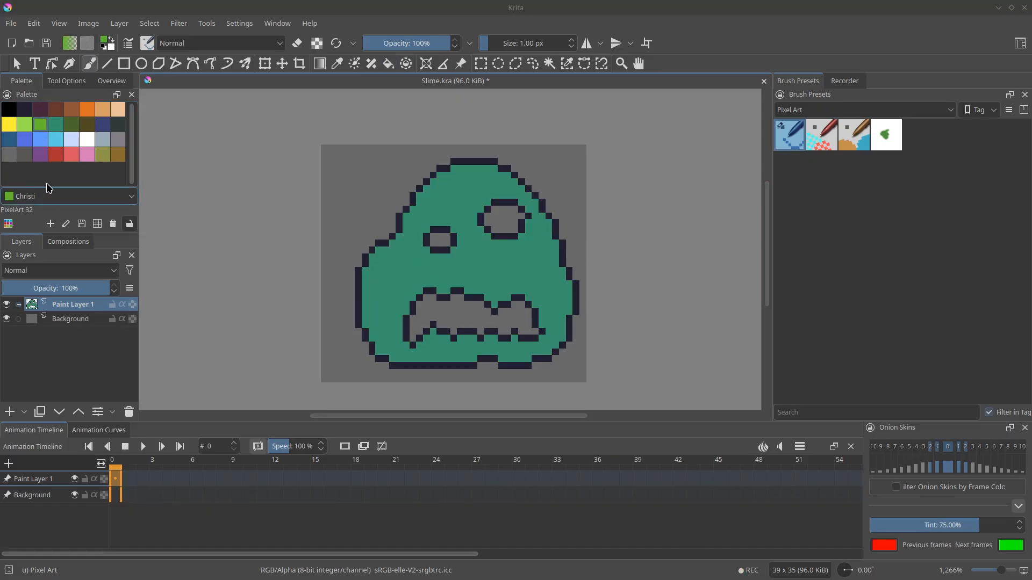
click(70, 129)
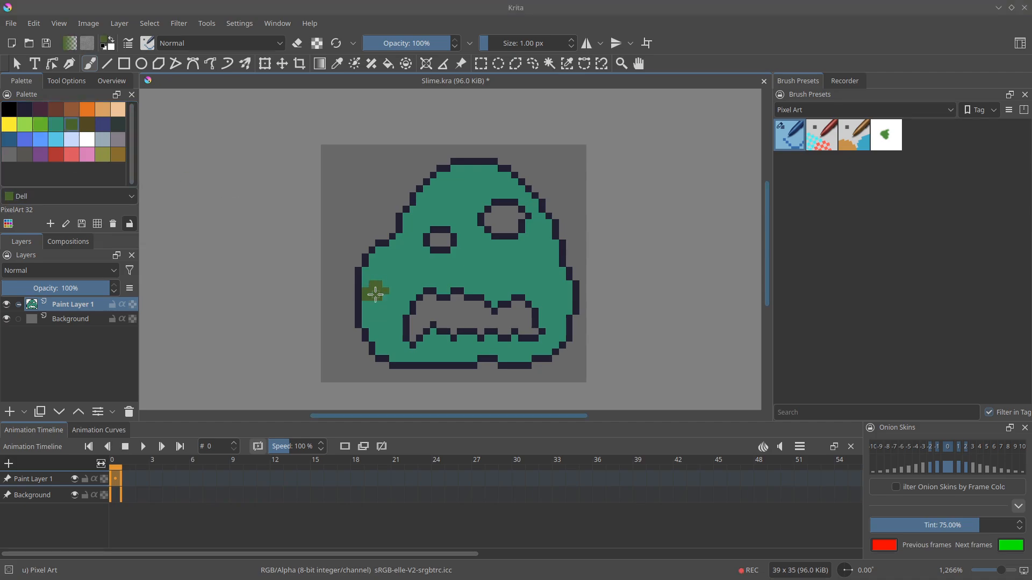
drag(366, 305, 380, 328)
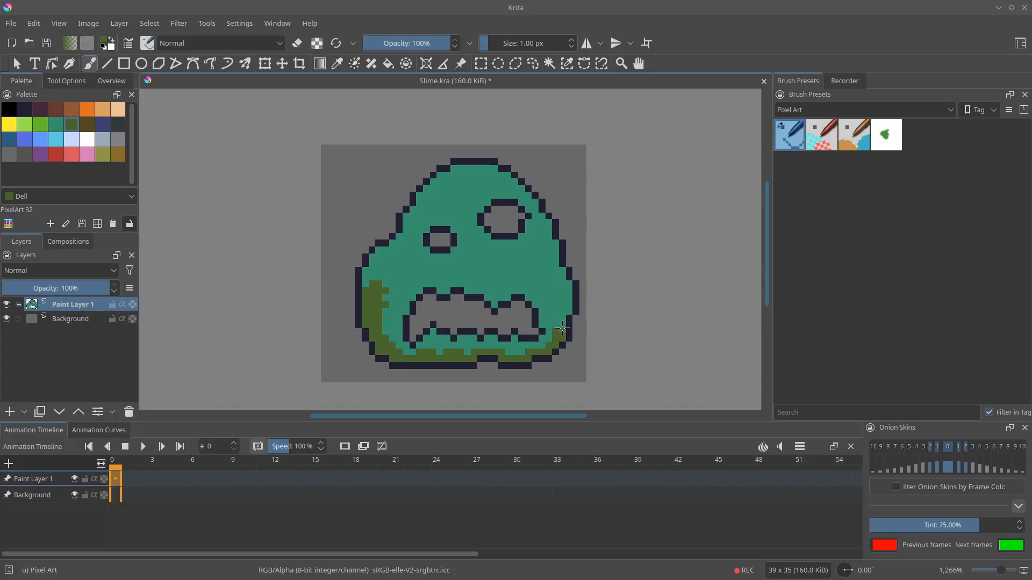
scroll(439, 270, up, 1)
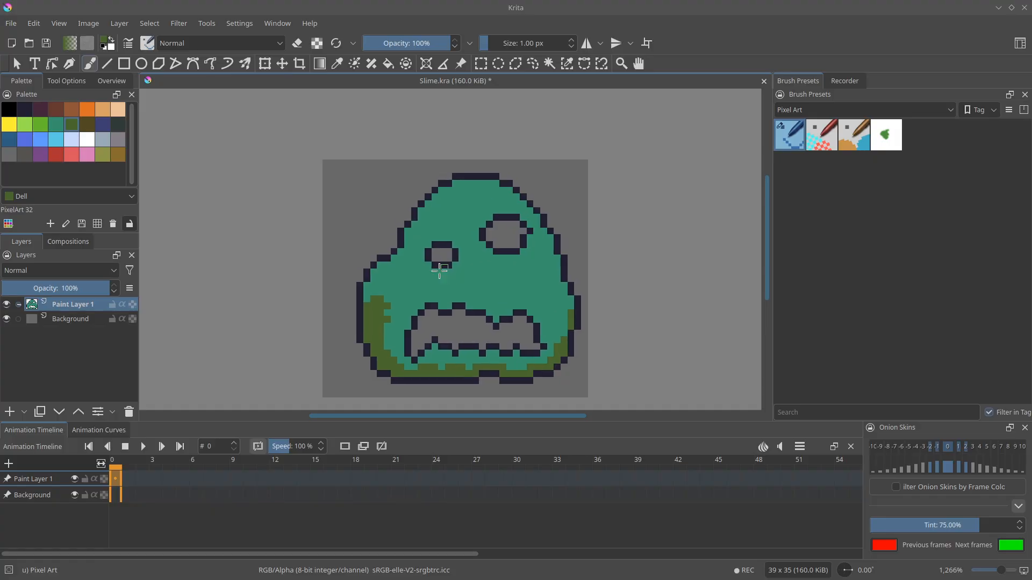
drag(403, 257, 404, 251)
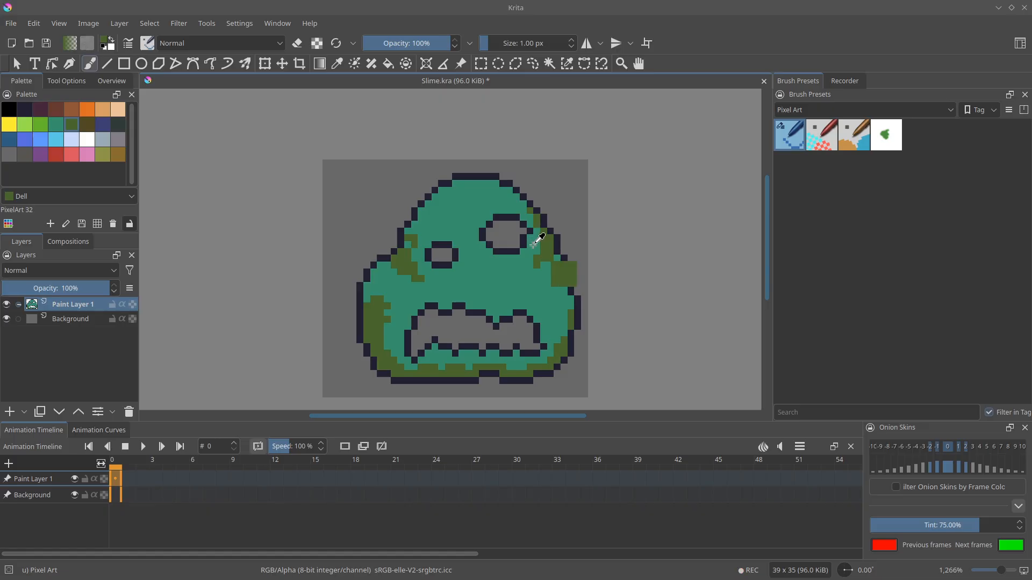
Paint Christi green highlights along the slime's upper edge, left shoulder and right side
click(40, 124)
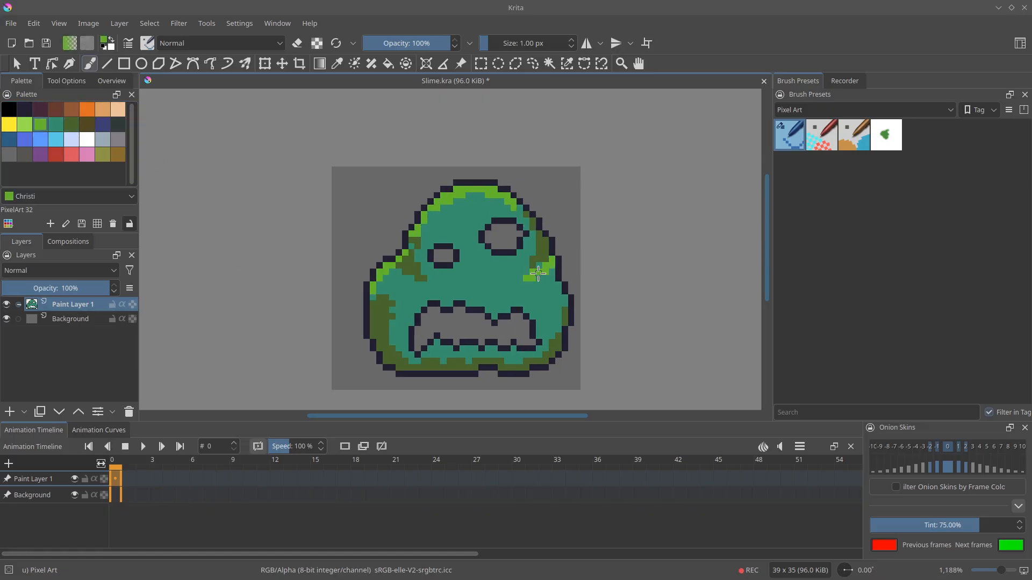
scroll(456, 293, up, 2)
scroll(456, 293, down, 4)
scroll(455, 293, up, 5)
Draw three tan teeth in the mouth and shade the lower ones with Rope brown
click(102, 110)
drag(455, 330, 456, 344)
drag(508, 310, 519, 334)
click(71, 109)
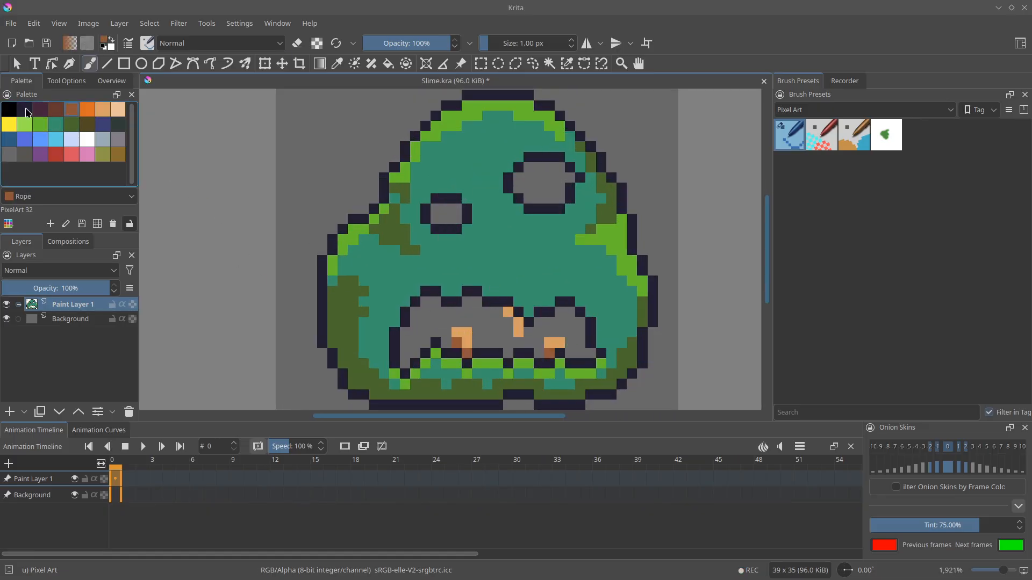
Fill the mouth with black, outline its upper rim in Christi green and add green spots to the face
click(9, 109)
click(40, 124)
mouse_move(411, 281)
mouse_down()
mouse_move(523, 264)
mouse_move(544, 218)
mouse_up()
scroll(497, 231, down, 2)
drag(478, 153, 494, 164)
scroll(456, 231, up, 3)
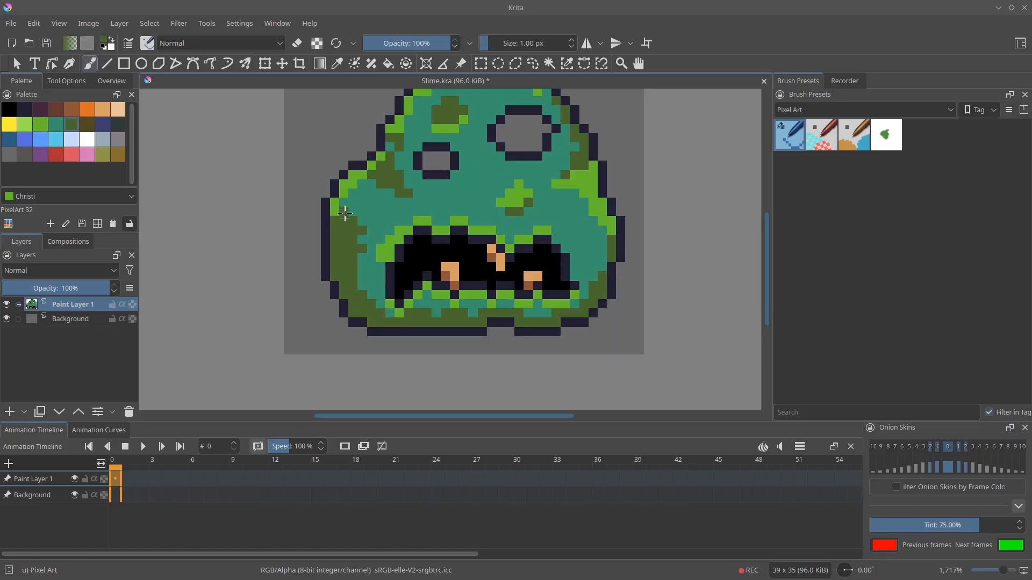
Add a darker Verdigris shadow along the slime's lower left, bottom and lower right edges
click(87, 124)
mouse_move(342, 258)
mouse_down()
mouse_move(491, 317)
mouse_move(601, 266)
mouse_up()
scroll(375, 277, down, 1)
scroll(375, 277, down, 2)
scroll(444, 334, down, 2)
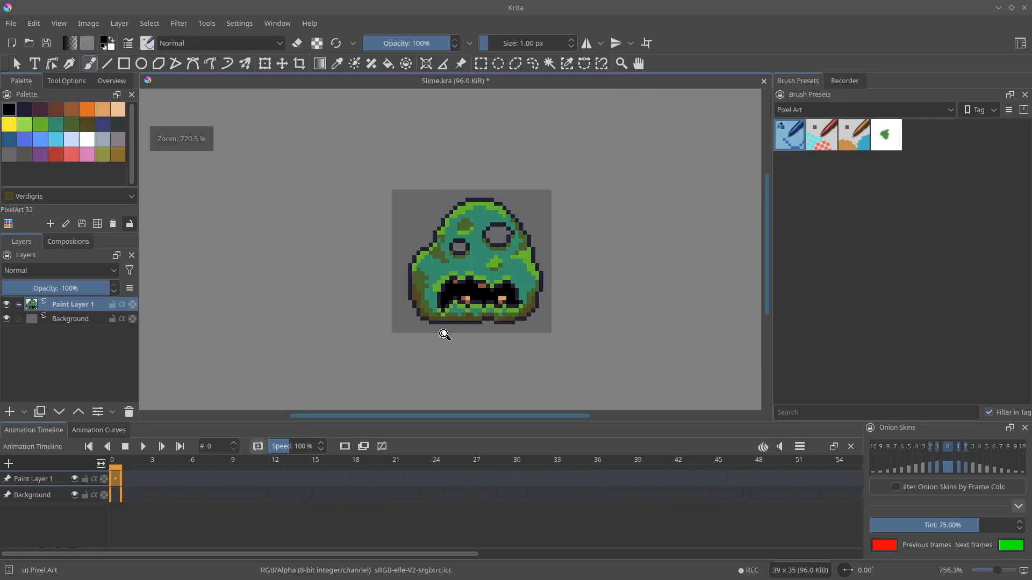
Add green drips below the forehead highlight and chin rim, and paint mottled green spots on both sides of the body
scroll(458, 227, up, 2)
drag(485, 195, 485, 208)
ctrl+click(428, 320)
scroll(508, 301, down, 2)
drag(445, 285, 450, 303)
scroll(508, 237, up, 4)
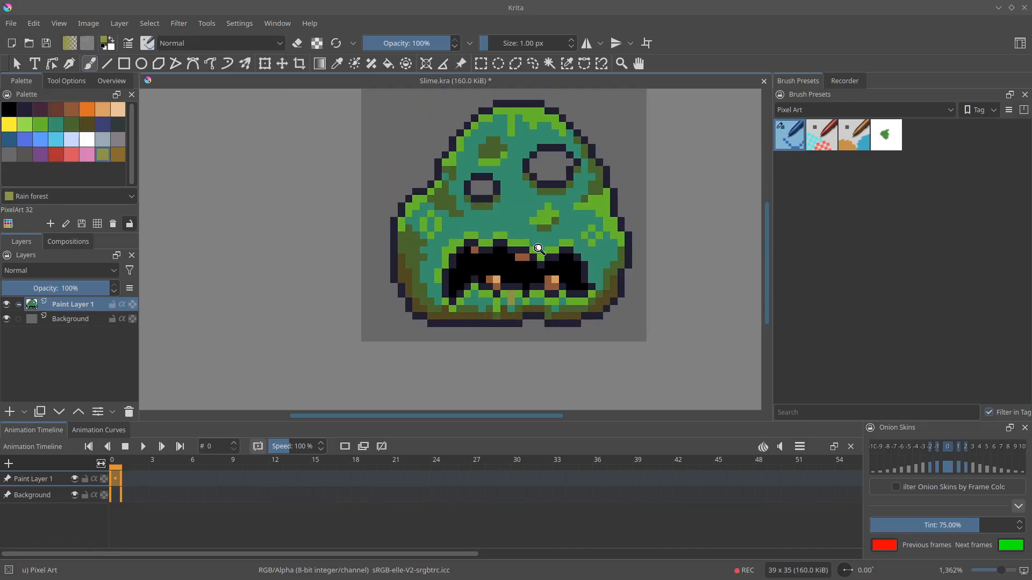
drag(564, 271, 586, 285)
Fill both eyes with black and add Heather grey glints to them
scroll(529, 301, down, 4)
scroll(500, 285, up, 4)
click(525, 216)
click(454, 239)
key(b)
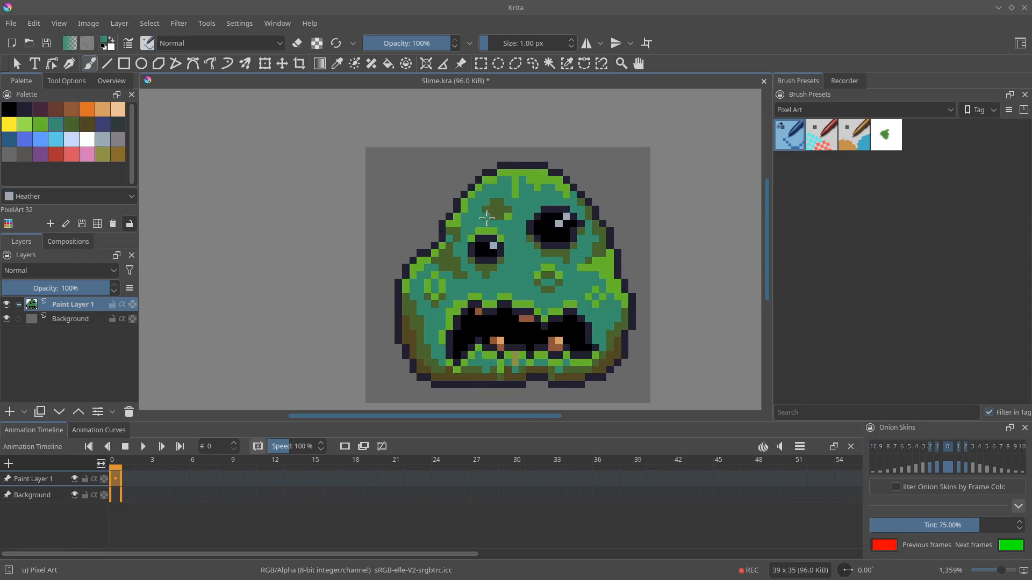
Darken the forehead spot and the body's shading with Oiled cedar and Verdigris brown
click(56, 110)
drag(488, 207, 511, 208)
scroll(473, 231, down, 1)
ctrl+click(428, 246)
click(389, 298)
scroll(511, 254, up, 2)
ctrl+click(511, 255)
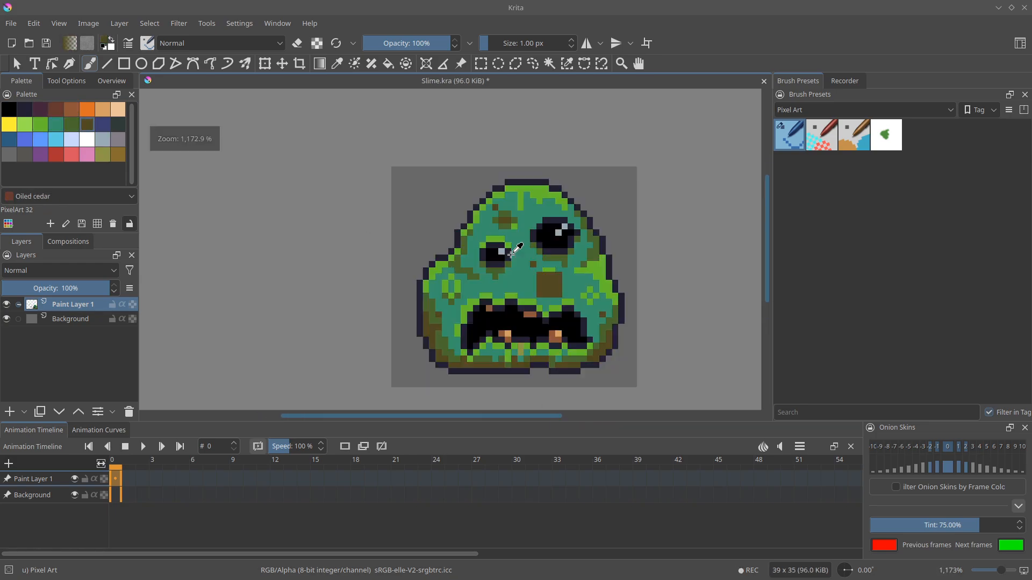
Paint both eyes Golden fizz yellow, leaving black pupils
scroll(519, 215, up, 2)
scroll(446, 259, down, 2)
click(9, 124)
drag(484, 266, 496, 275)
click(445, 284)
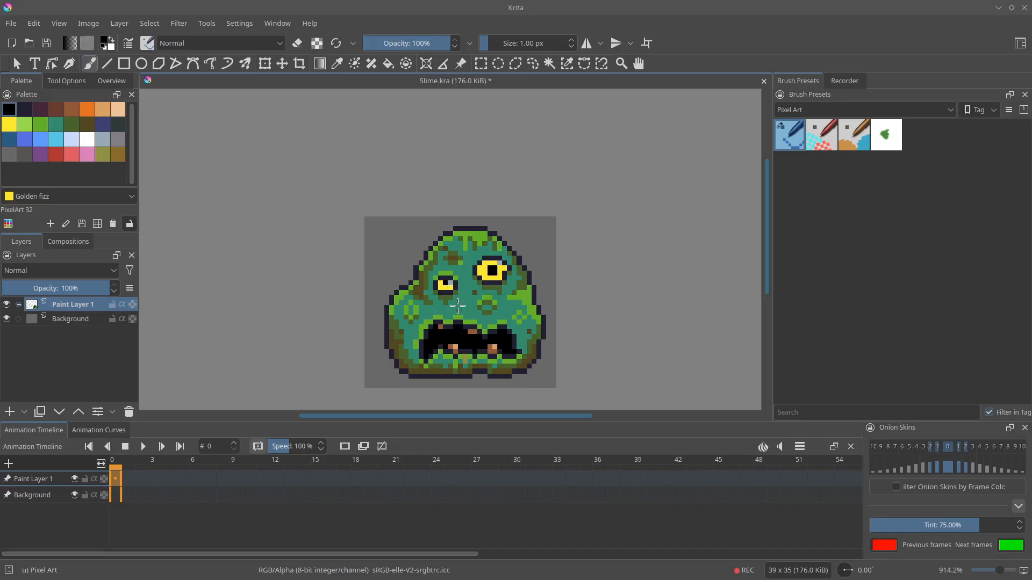
Add a white glint to each yellow eye
click(87, 140)
scroll(484, 291, up, 3)
key(ctrl+z)
click(440, 254)
click(491, 261)
Retouch the teeth with tan and brown pixels and enlarge the dark patch on the body's right side
ctrl+click(478, 263)
scroll(488, 263, down, 2)
ctrl+click(470, 269)
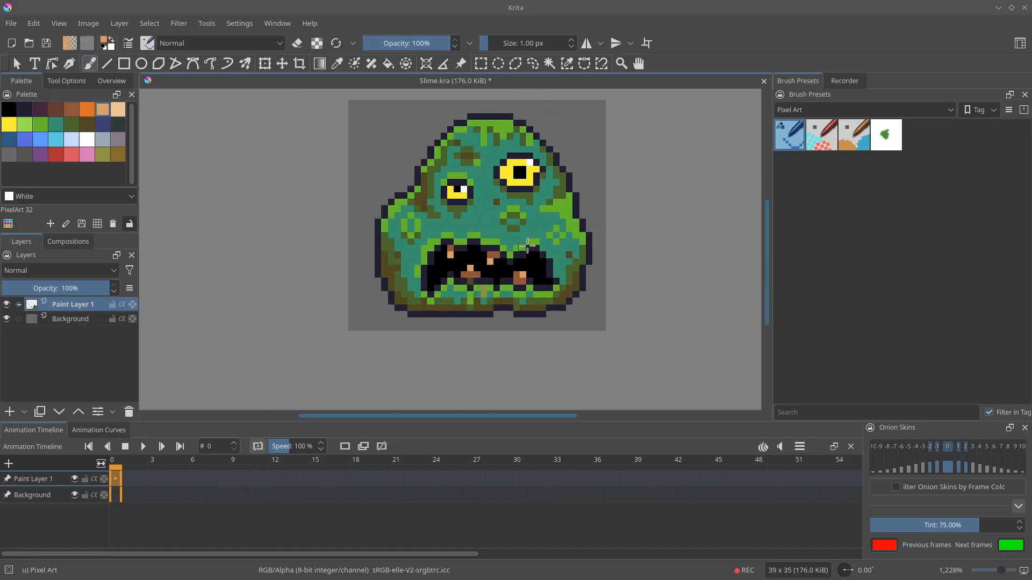
drag(637, 146, 615, 163)
ctrl+click(548, 270)
click(552, 272)
click(72, 124)
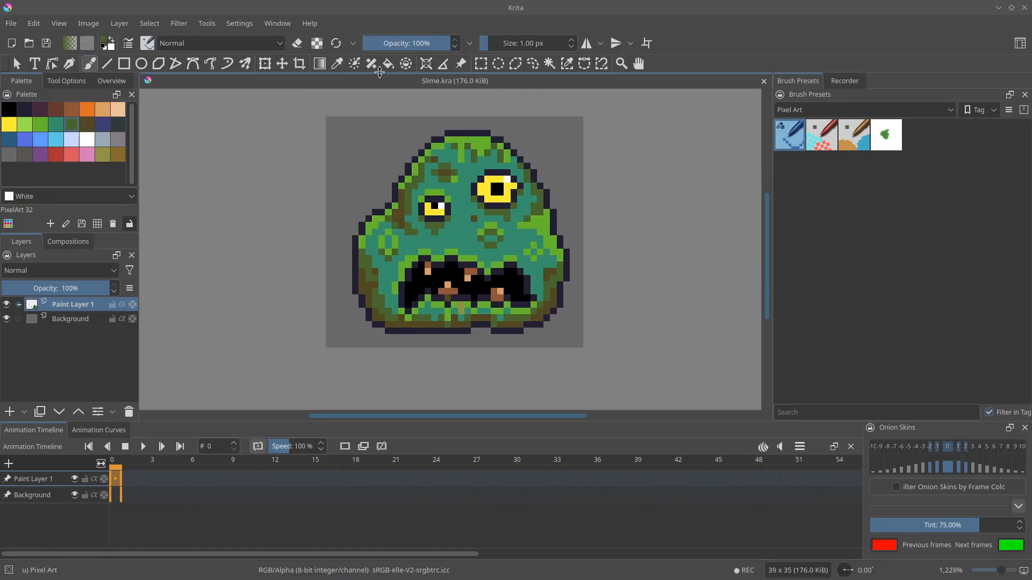
Select the body's base green by similar color and shift its hue and lightness slightly down with HSV/HSL Adjustment
click(566, 64)
click(489, 211)
key(ctrl+u)
drag(577, 175, 676, 160)
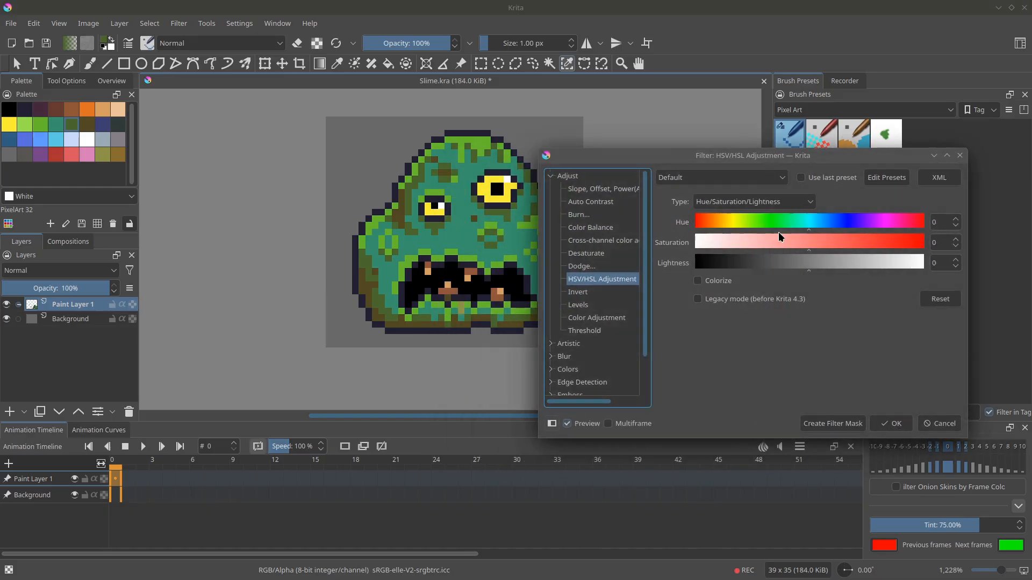
click(804, 264)
click(805, 227)
drag(805, 227, 799, 227)
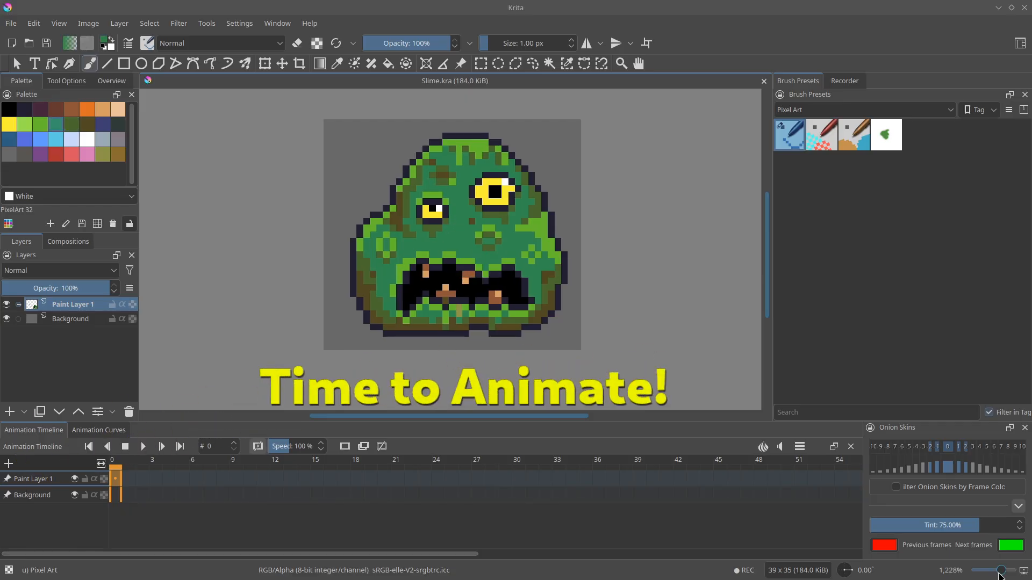
Create a blank frame at frame 0 of Paint Layer 1
right_click(116, 481)
mouse_move(170, 393)
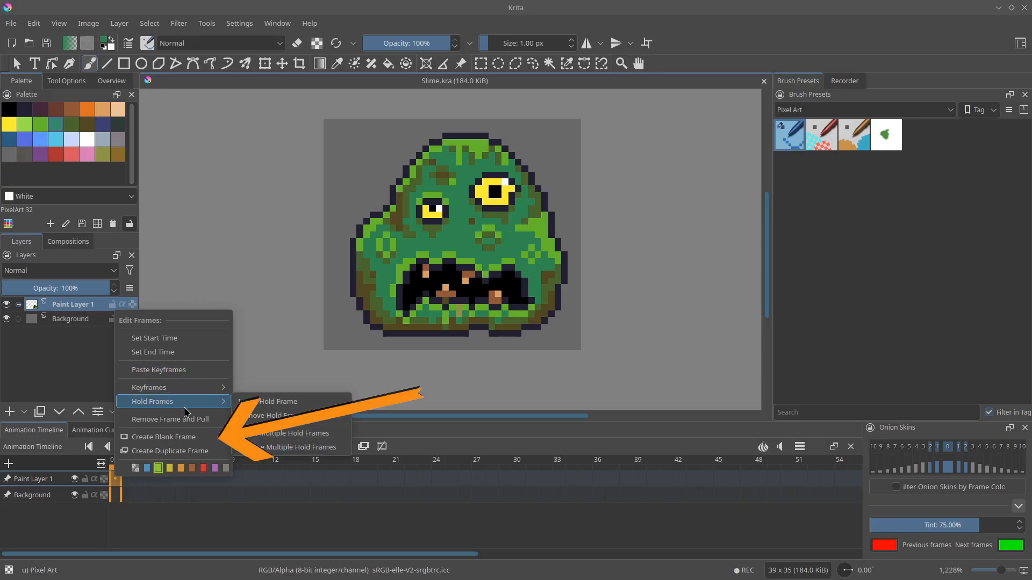
click(163, 437)
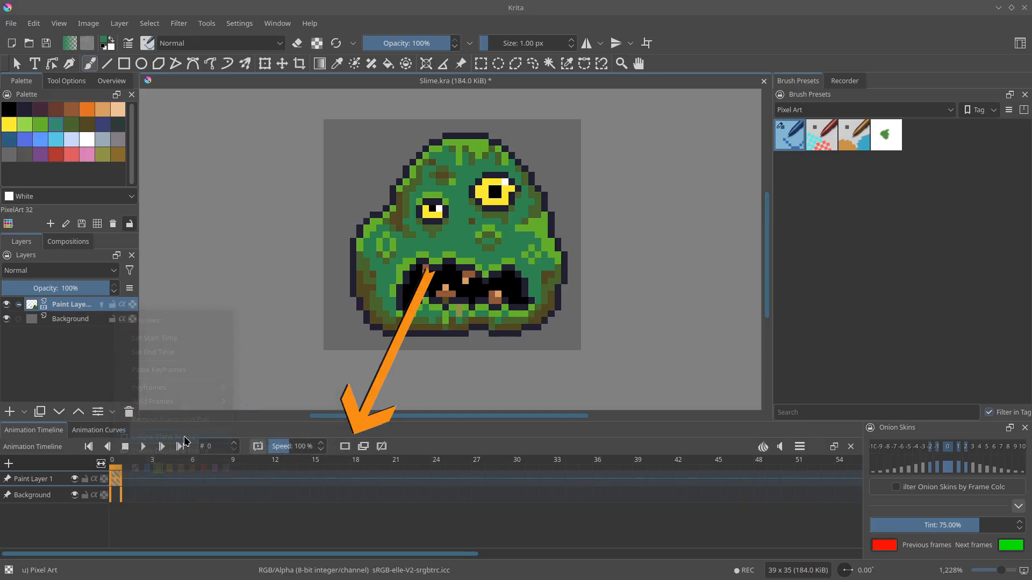
At frame 2, select the whole slime with a rectangular selection and move it up one pixel
click(152, 487)
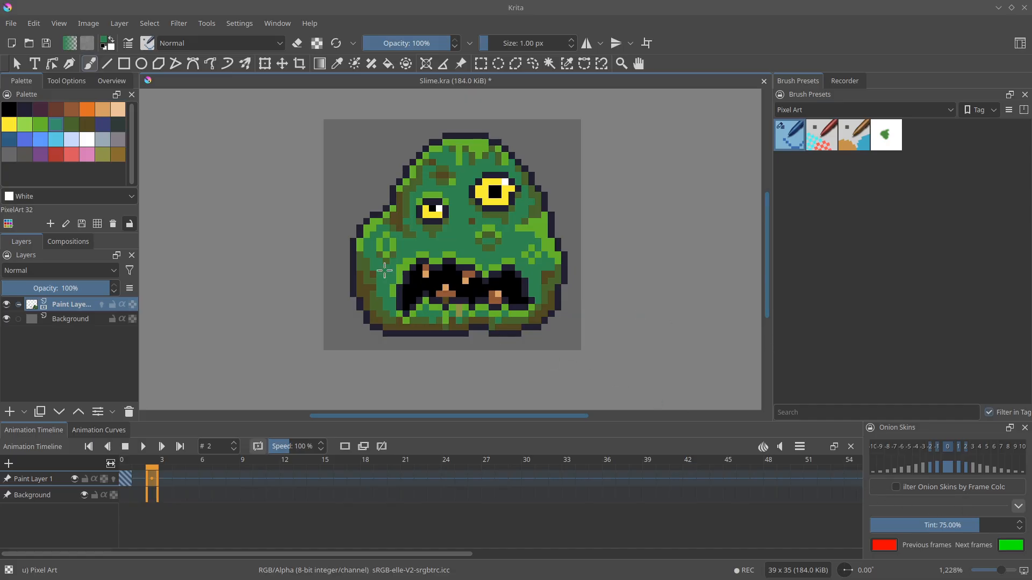
key(ctrl+r)
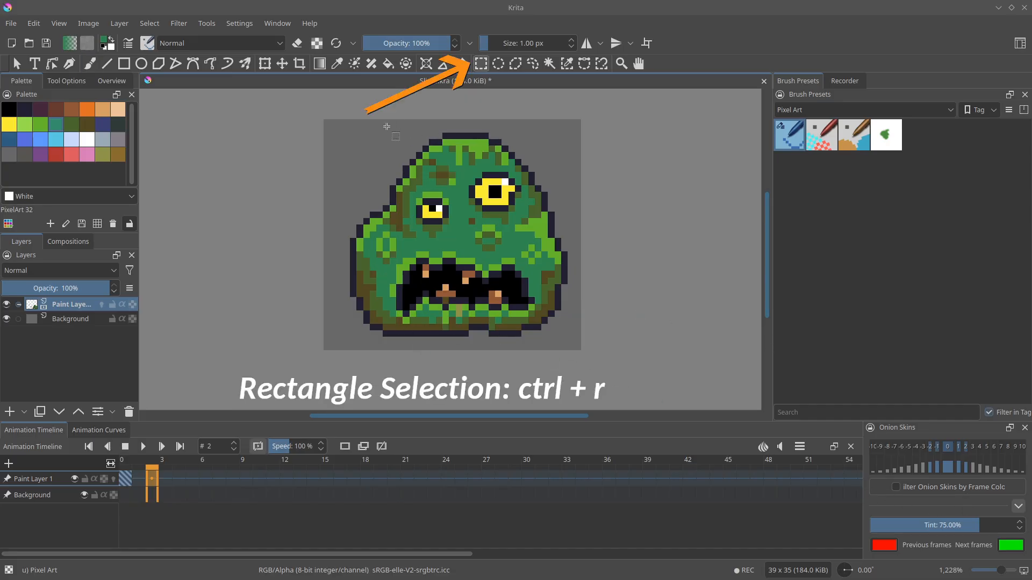
drag(389, 126, 510, 192)
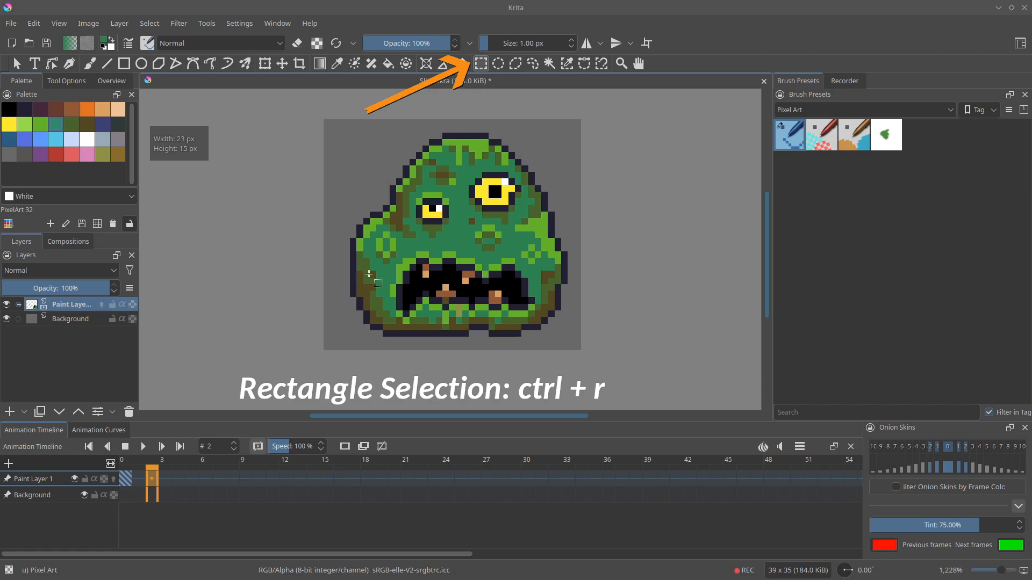
drag(338, 343, 582, 131)
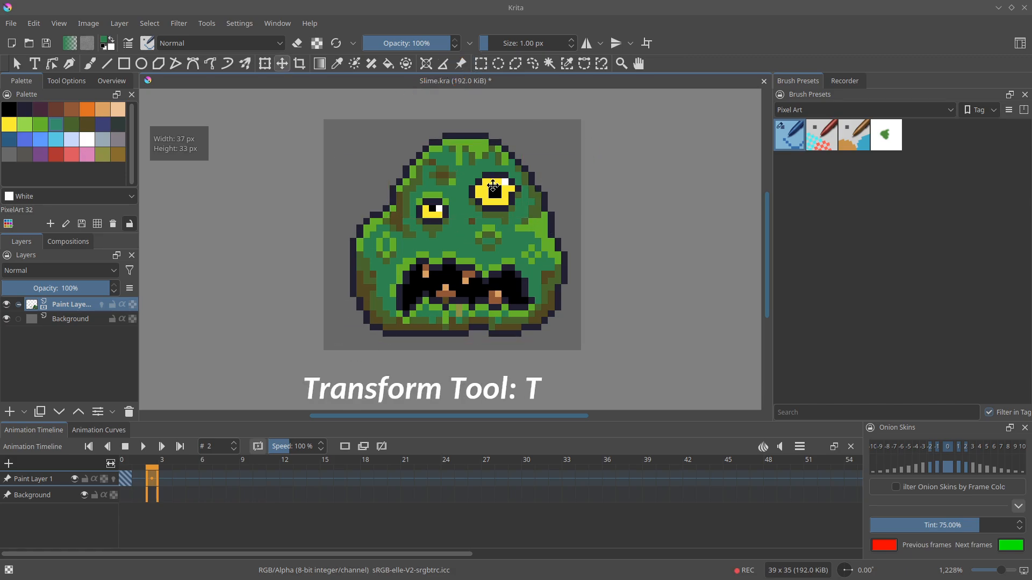
drag(493, 185, 489, 181)
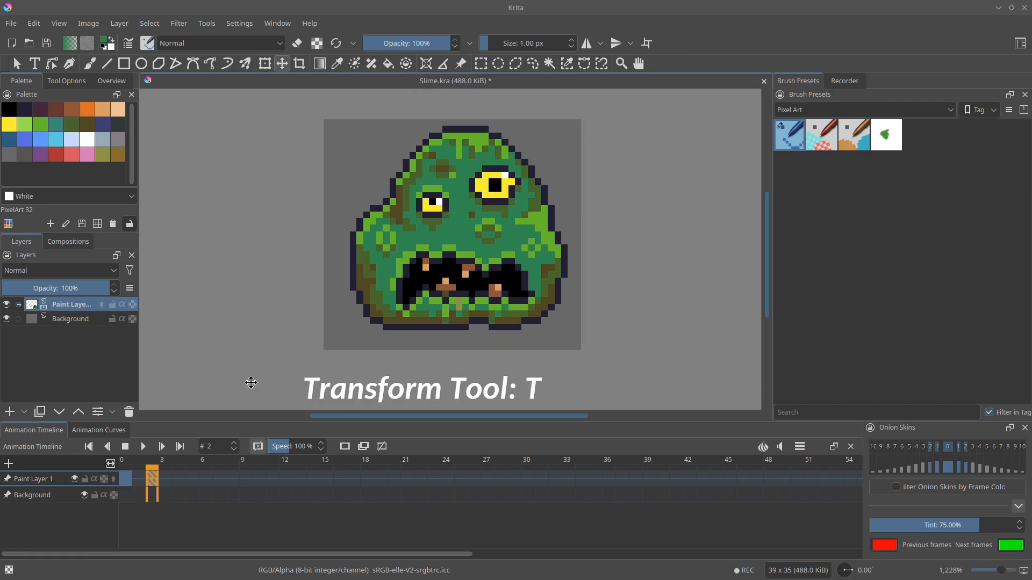
Flip repeatedly between frames 0 and 2 to examine the slime's movement
click(128, 479)
click(155, 477)
click(128, 479)
click(156, 477)
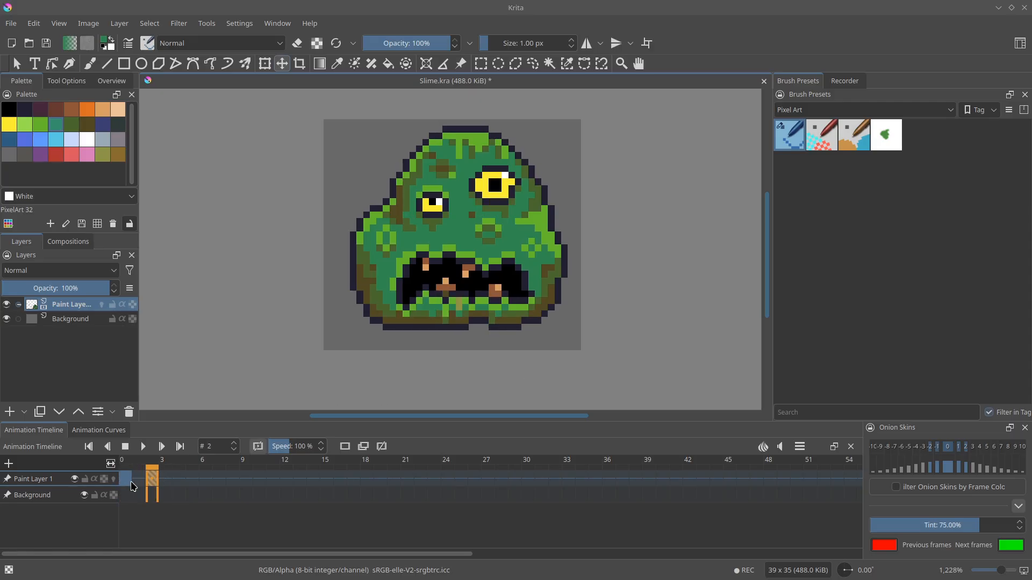
click(128, 479)
key(Right)
key(Right)
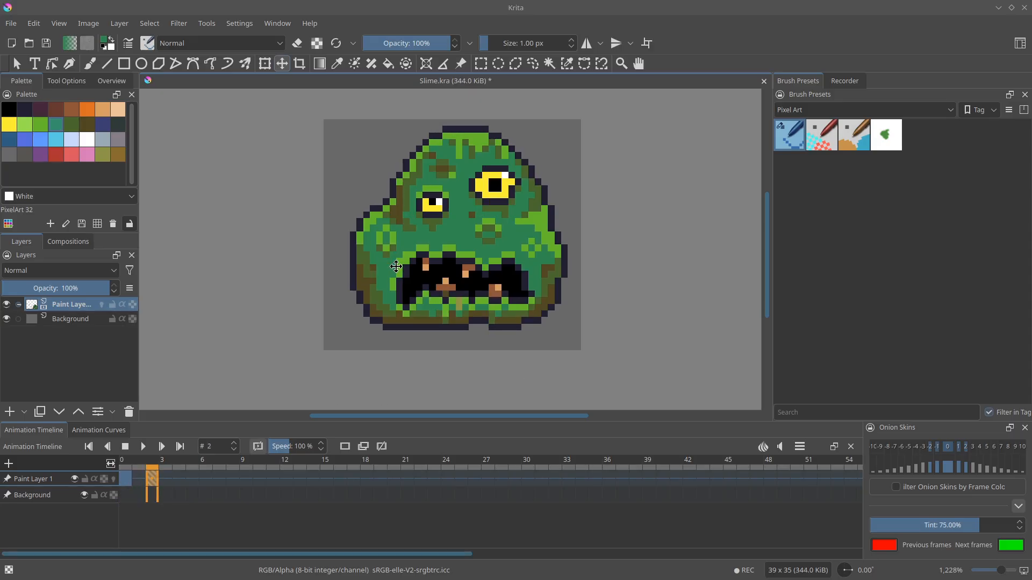
key(Left)
key(Left)
key(Right)
key(Right)
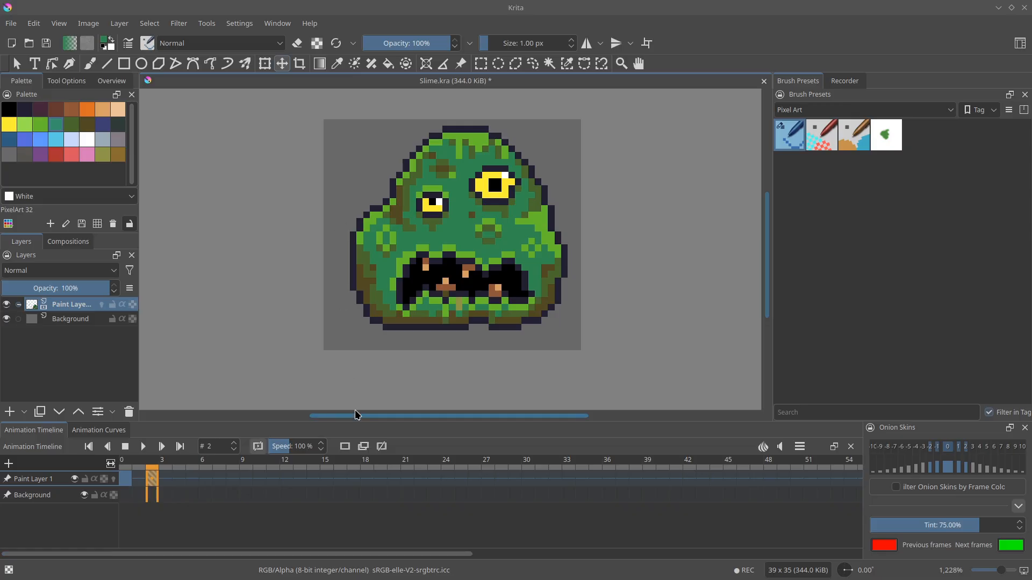
key(Left)
key(Left)
key(Right)
key(Right)
key(Left)
key(Left)
key(Right)
key(Right)
key(Right)
key(Right)
key(Left)
key(Left)
key(Left)
key(Left)
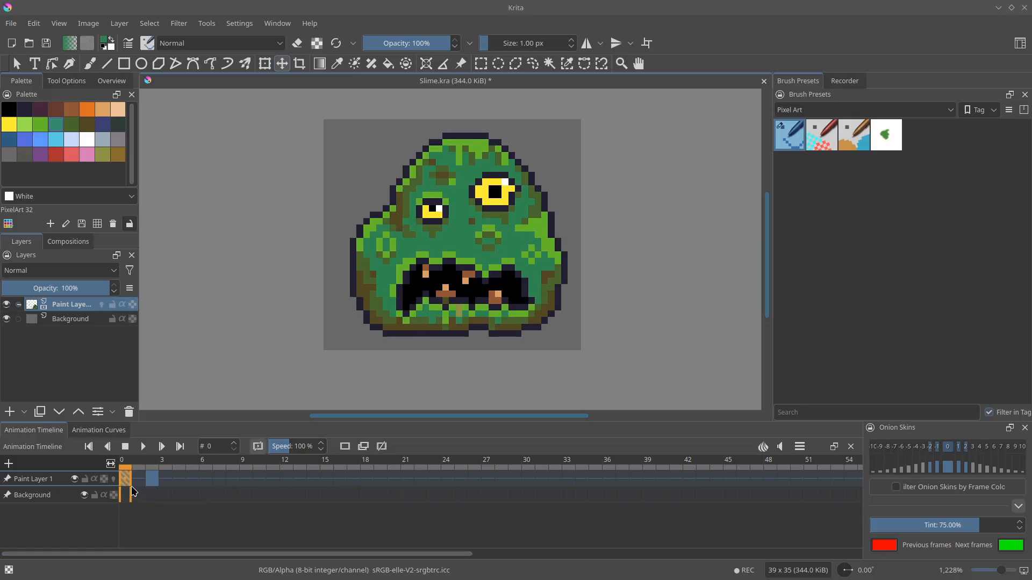
key(Right)
key(Right)
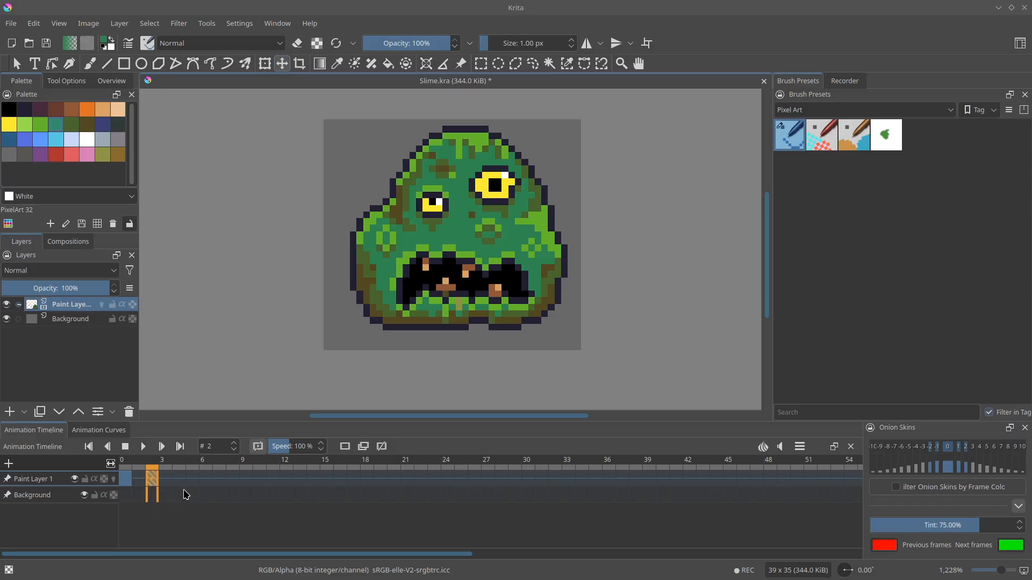
Copy the keyframe at frame 2 to frame 4 and move the slime there up one pixel
right_click(151, 481)
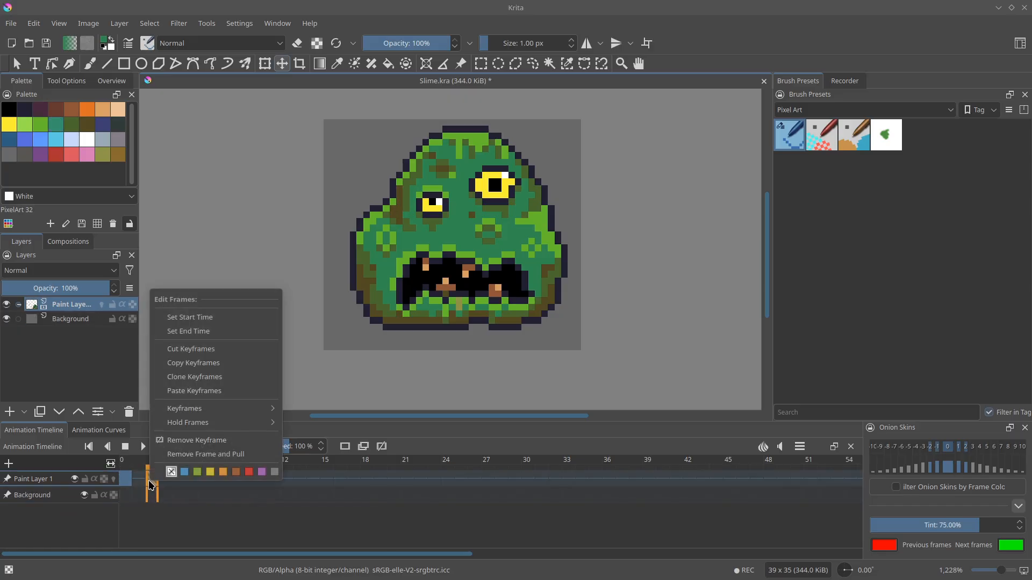
click(194, 363)
right_click(180, 477)
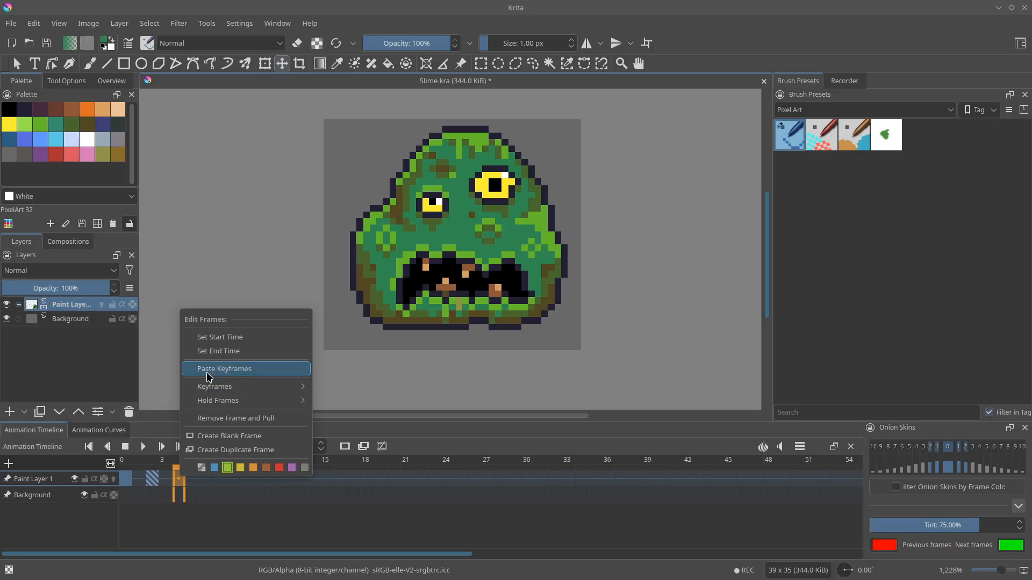
click(237, 369)
drag(459, 230, 461, 228)
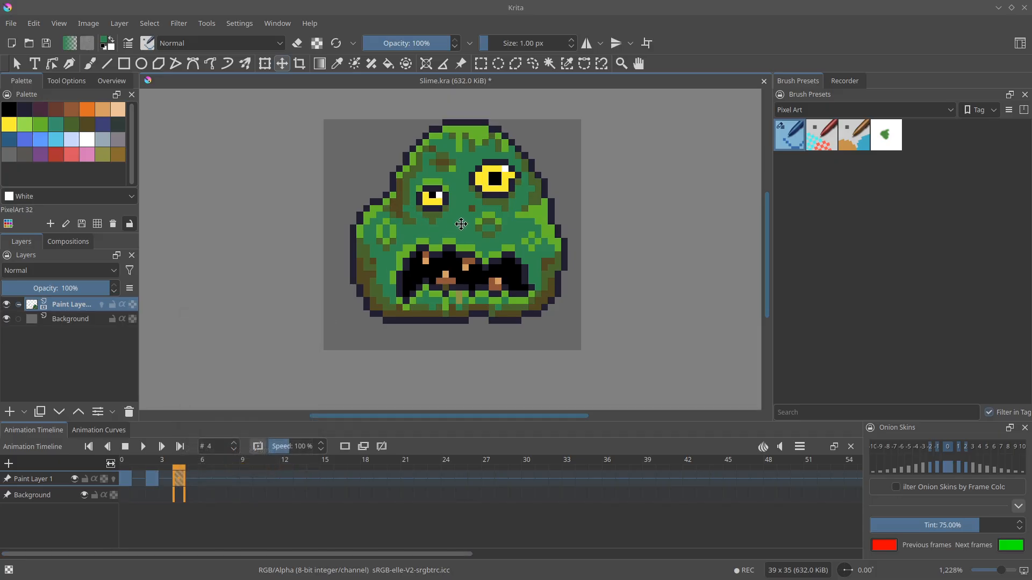
Play the animation to check the slime's upward motion, and stop it
key(b)
key(space)
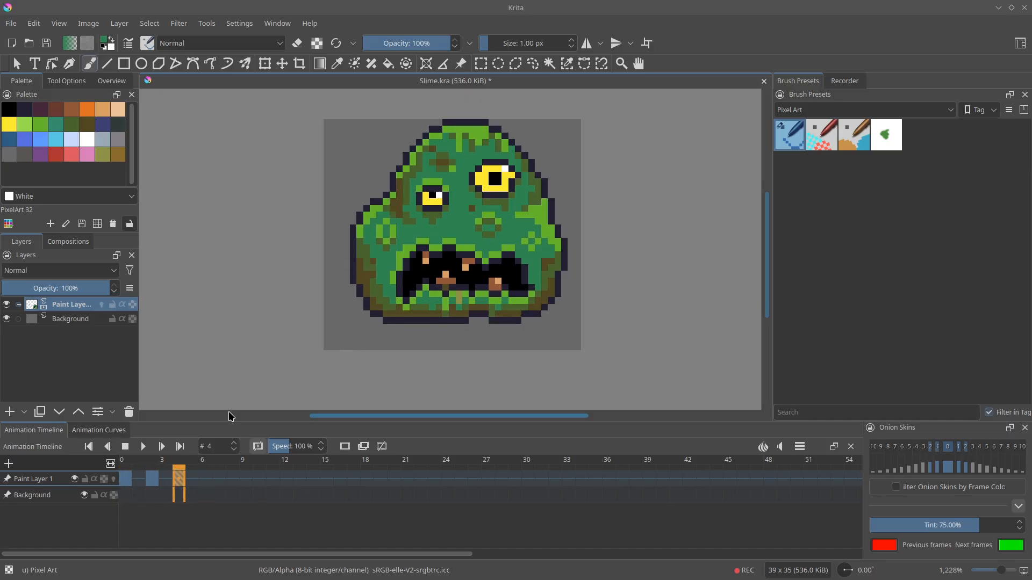
key(space)
Copy the keyframe at frame 2 to frame 6 and play the animation
right_click(158, 481)
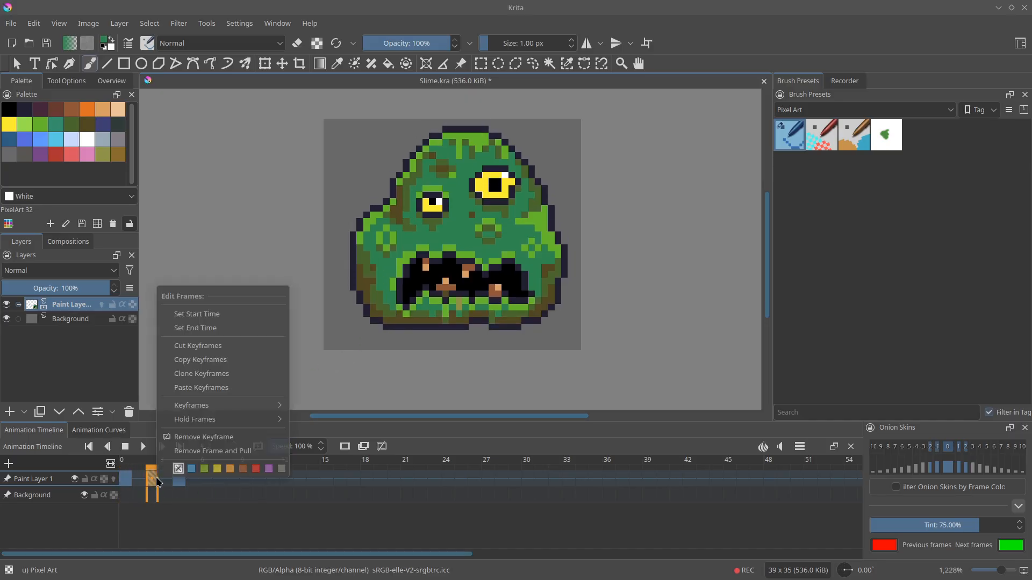
click(197, 361)
right_click(208, 481)
click(245, 371)
key(space)
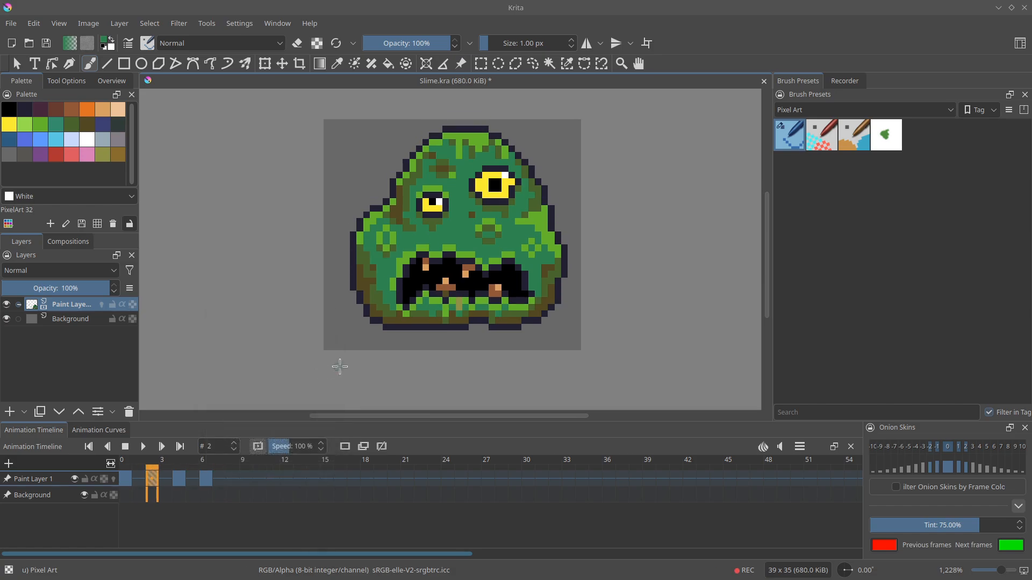
In frame 2, stretch the smaller eye one pixel taller, patch it with yellow and dark outline pixels, and compare it with frame 0
key(space)
scroll(430, 199, up, 1)
key(ctrl+r)
mouse_move(433, 202)
mouse_down()
mouse_move(421, 189)
mouse_move(441, 218)
mouse_up()
key(b)
ctrl+click(449, 218)
ctrl+click(431, 210)
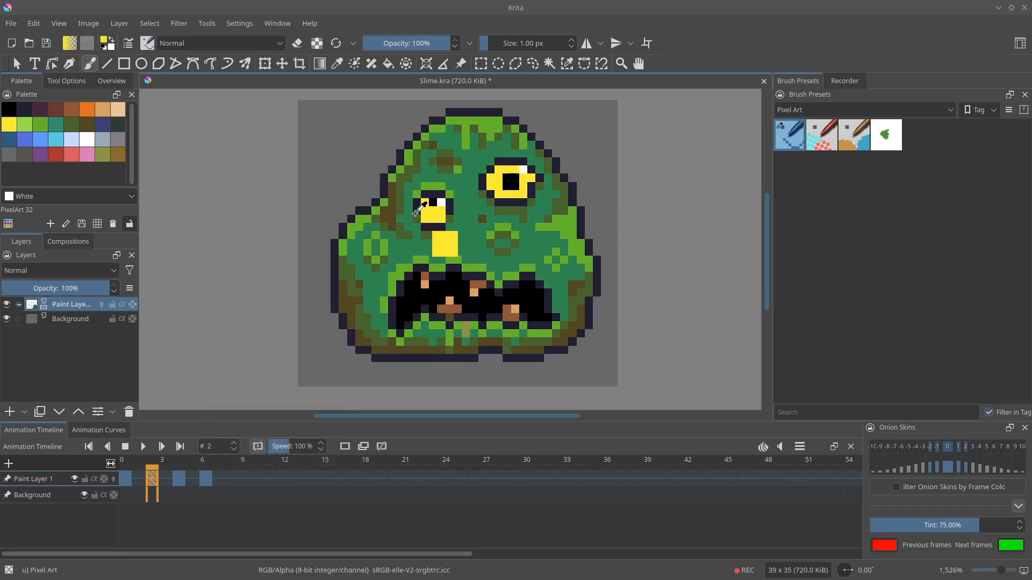
ctrl+click(416, 213)
click(417, 217)
key(comma)
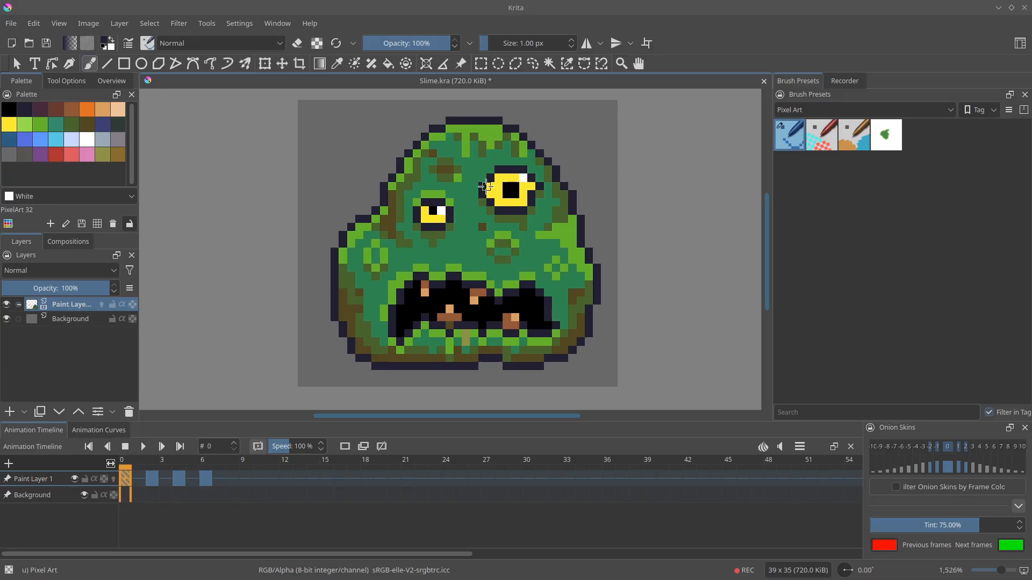
key(period)
key(comma)
key(period)
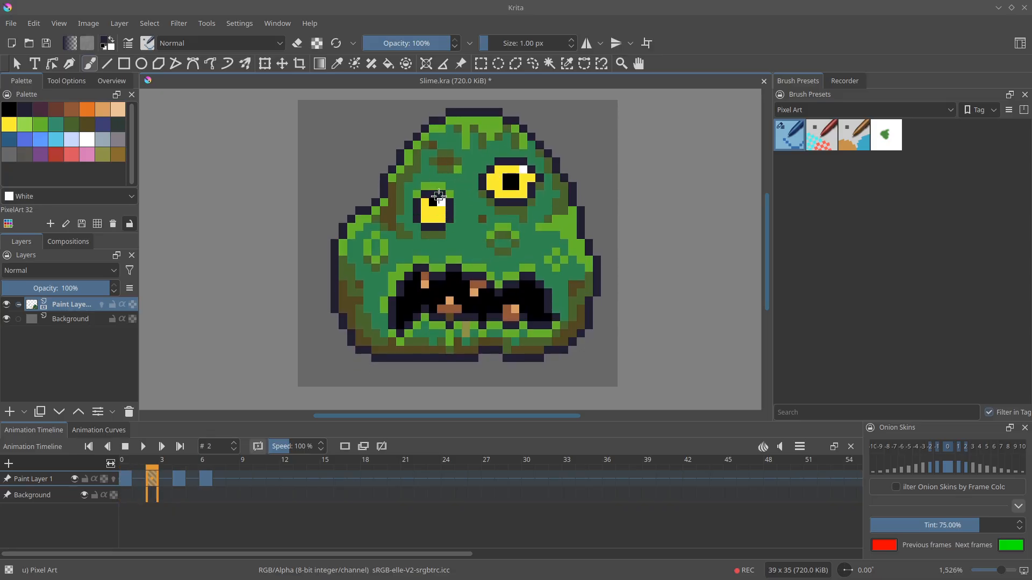
Paint the smaller eye's pupil one pixel longer in black at frame 2 and compare it with frame 0
drag(434, 202, 433, 210)
key(comma)
key(period)
key(comma)
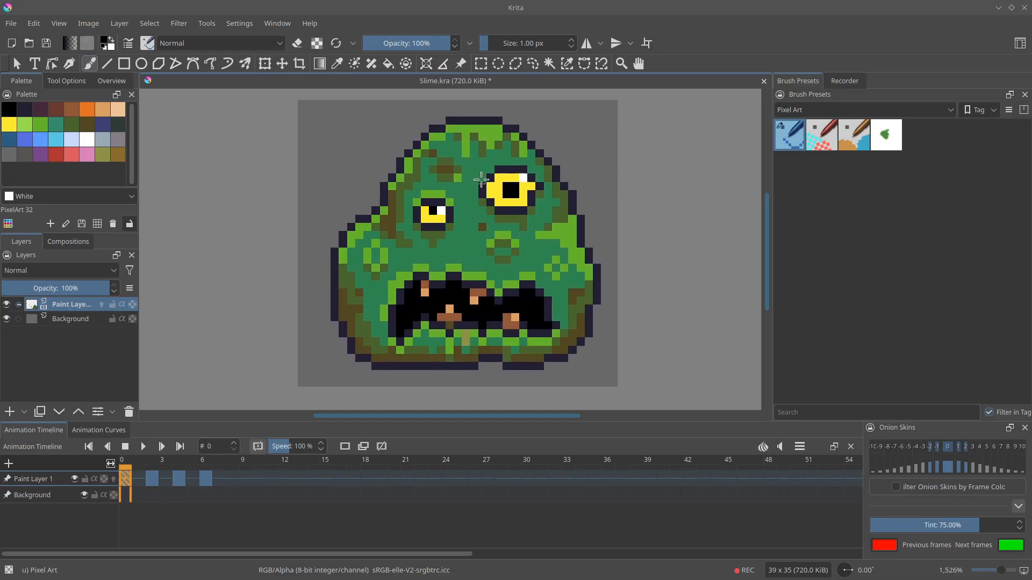
key(period)
key(comma)
key(period)
Move the lower half of the larger eye down one pixel in frame 2 and fill the gap with matching eye colors
key(ctrl+r)
drag(495, 186, 521, 202)
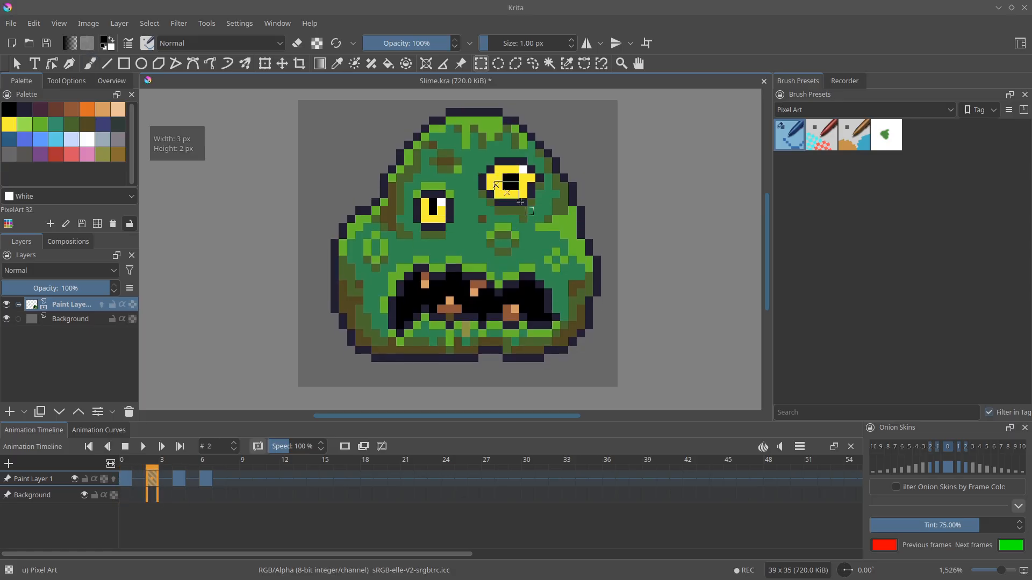
key(t)
key(Down)
key(ctrl+shift+a)
key(b)
ctrl+click(490, 194)
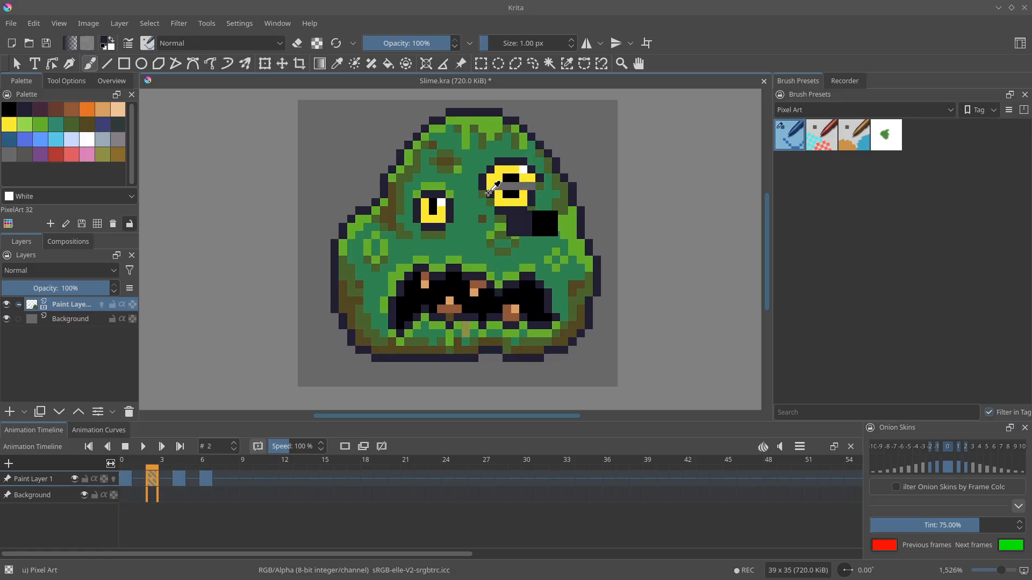
click(491, 201)
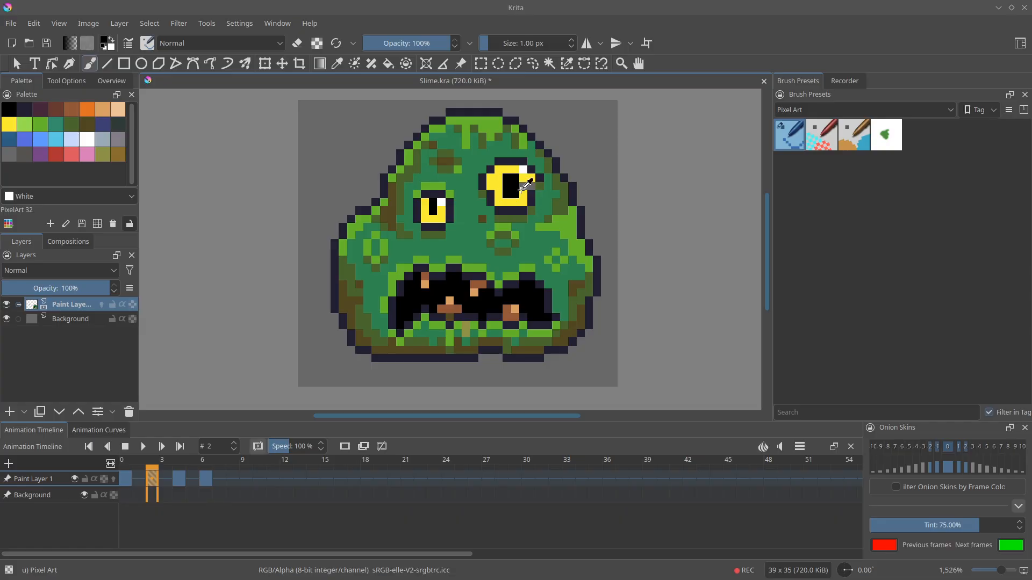
ctrl+click(524, 185)
Select the upper part of the mouth in frame 2 and move it up one pixel
drag(440, 276, 430, 254)
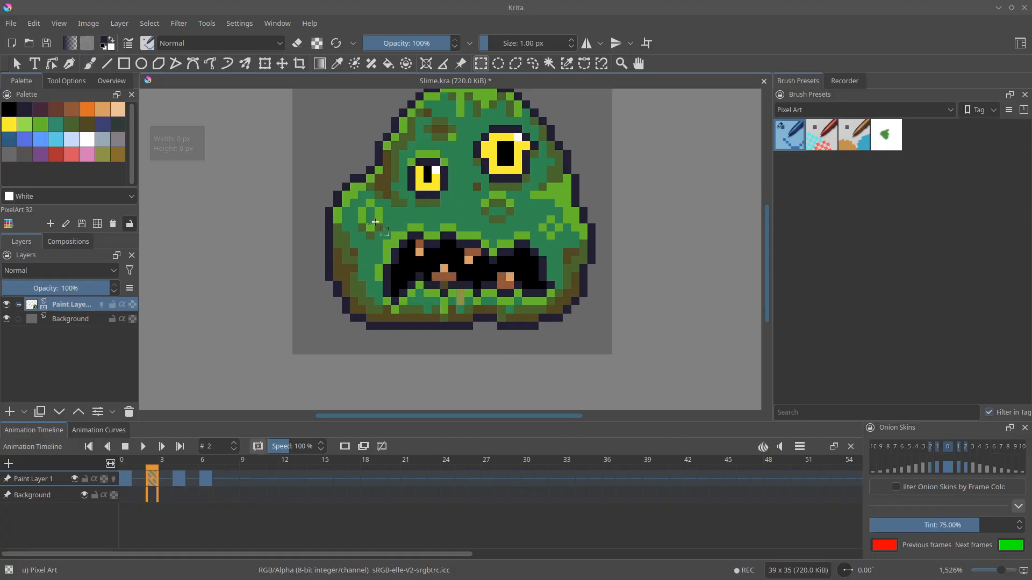
key(ctrl+r)
drag(377, 267, 556, 305)
key(t)
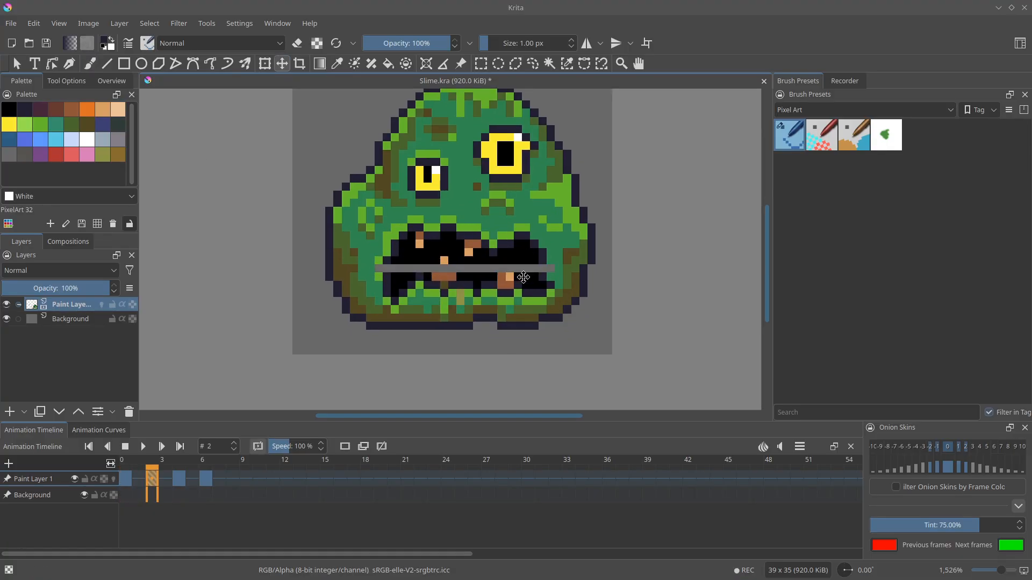
Patch the tooth, outline and skin pixels along the mouth gap in frame 2 with sampled neighboring colors
key(b)
ctrl+click(445, 276)
click(445, 268)
ctrl+click(433, 261)
drag(436, 268, 427, 268)
click(386, 267)
ctrl+click(379, 261)
click(379, 268)
ctrl+click(540, 258)
click(543, 268)
click(552, 268)
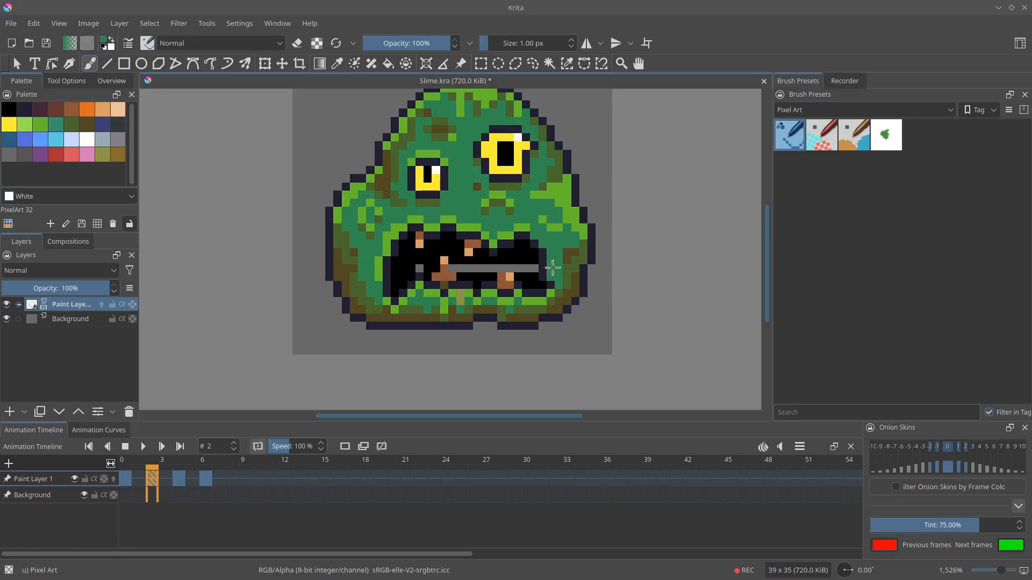
Paint the remaining mouth gap in frame 2 black and compare the frame with frame 0
ctrl+click(533, 275)
drag(534, 268, 452, 268)
drag(543, 210, 545, 233)
key(Left)
key(Right)
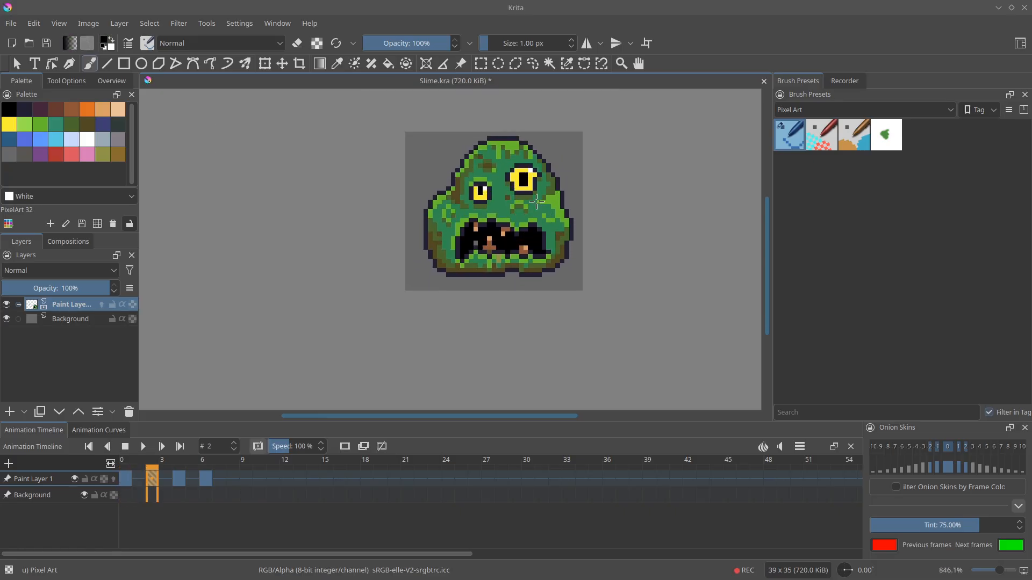
Touch up the dark outline at the slime's lower-left corner in frame 2 and compare it with frame 0
drag(430, 256, 438, 230)
key(e)
click(420, 233)
ctrl+click(430, 243)
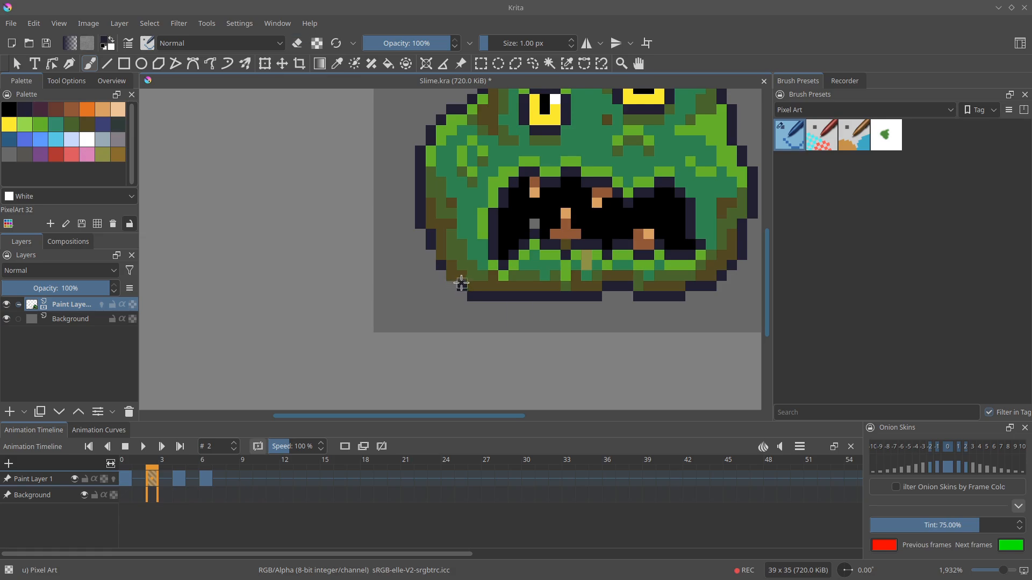
drag(462, 283, 451, 275)
key(Left)
key(Right)
Flip repeatedly between frames 0 and 2 to examine the stretched eyes and opened mouth
drag(526, 209, 529, 233)
key(Left)
key(Right)
key(Left)
key(Right)
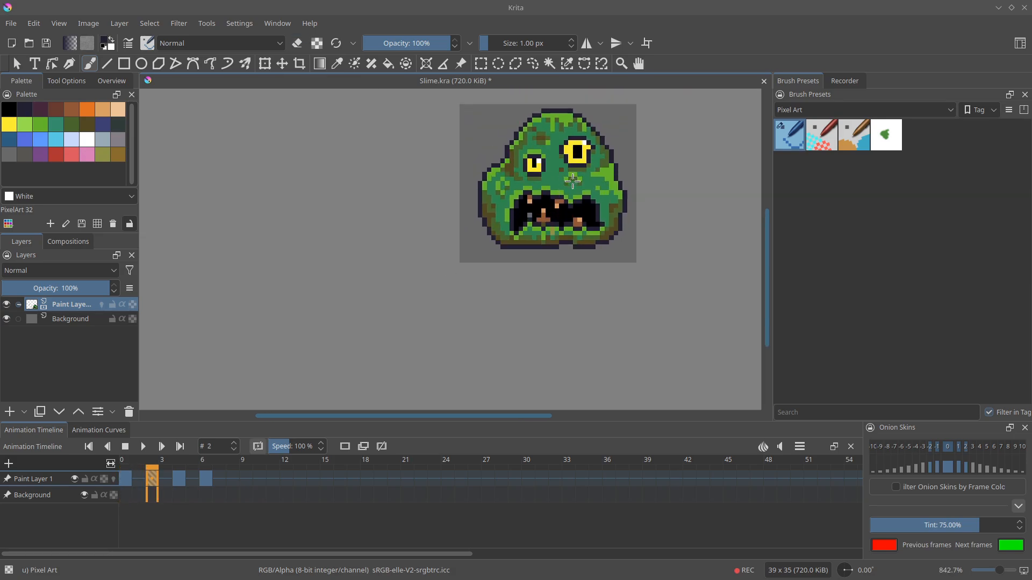
key(Left)
key(Right)
key(Left)
drag(569, 187, 564, 193)
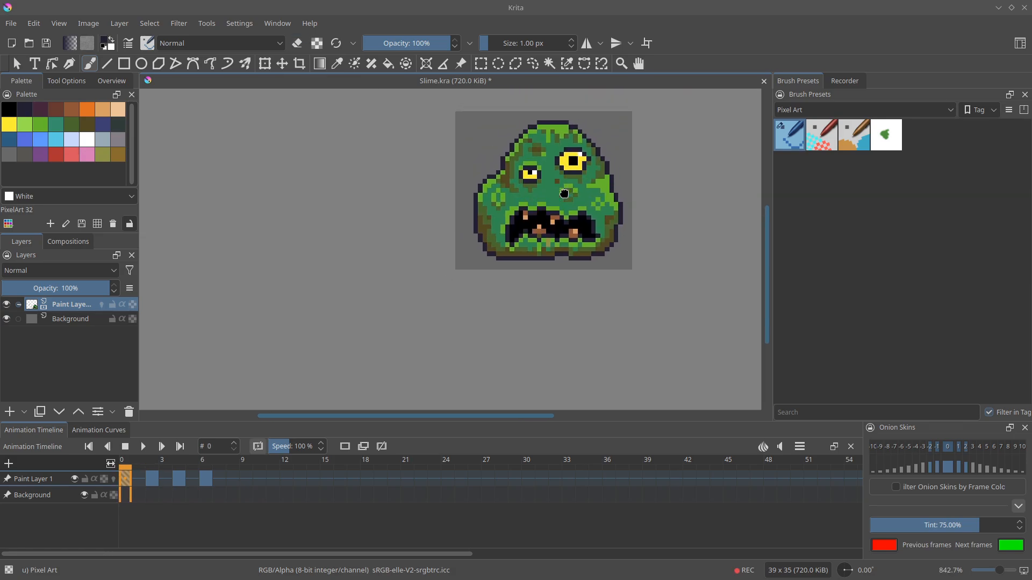
key(Right)
Retouch the light-green drips on the slime's forehead in frame 2, comparing them with frames 0 and 4
scroll(519, 156, up, 1)
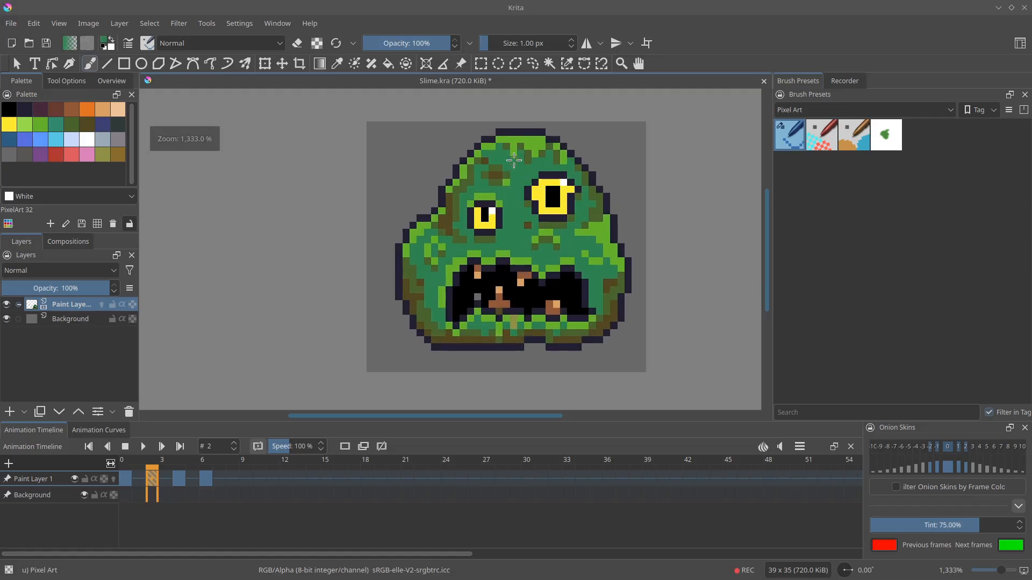
ctrl+click(529, 164)
key(Left)
key(Right)
key(Right)
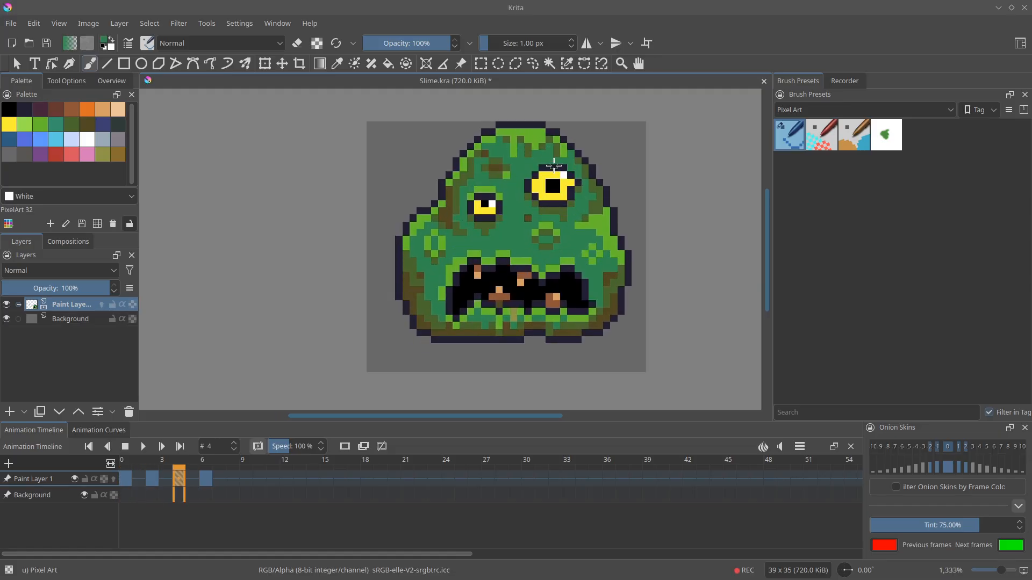
key(Left)
key(Left)
key(Right)
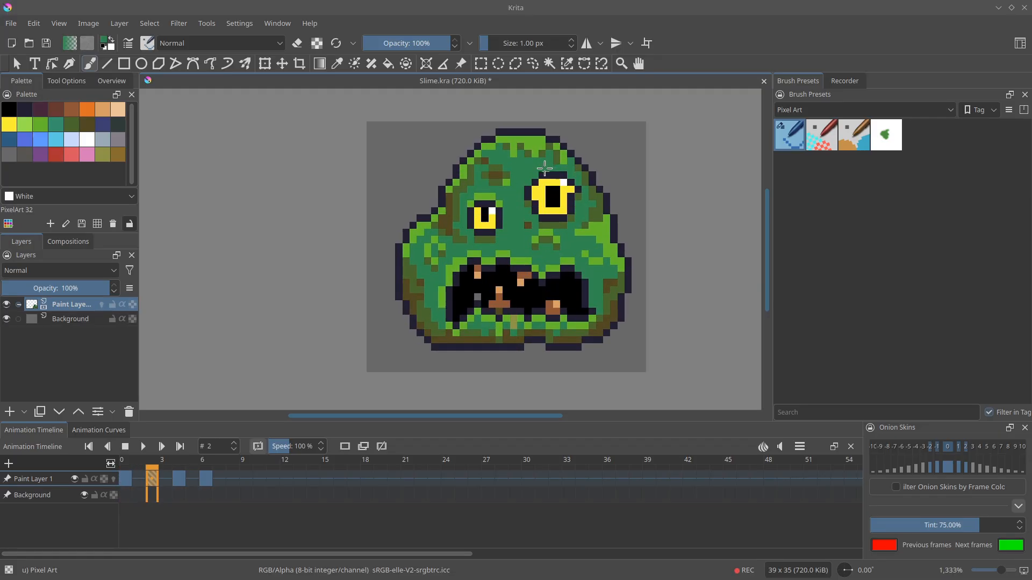
Retouch the light-green forehead drips in frame 4 and compare them with the earlier frames
key(Right)
key(Left)
key(Right)
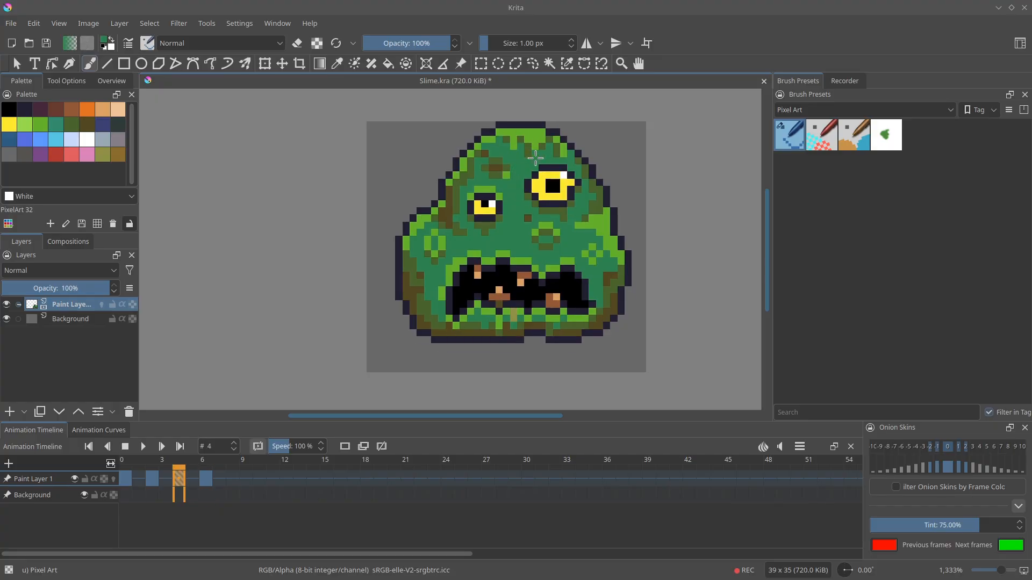
key(Left)
key(Left)
key(Right)
key(Right)
key(Left)
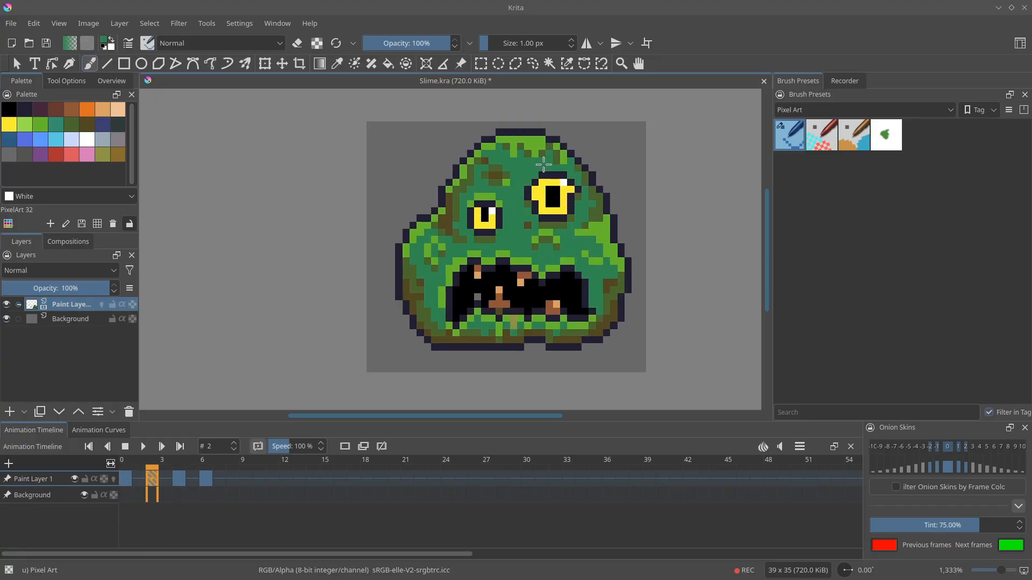
Stretch the smaller eye vertically in frame 4 and repaint its gap with yellow and black pupil pixels
key(Left)
key(Right)
key(Right)
key(ctrl+r)
scroll(498, 231, up, 2)
key(t)
key(b)
mouse_move(462, 201)
mouse_down()
mouse_move(500, 215)
mouse_move(490, 205)
mouse_up()
ctrl+click(472, 211)
Fill the leftover transparent pixel inside the mouth at frame 2 with black and return to frame 4
key(Left)
key(Left)
key(Right)
ctrl+click(482, 290)
click(471, 318)
key(Right)
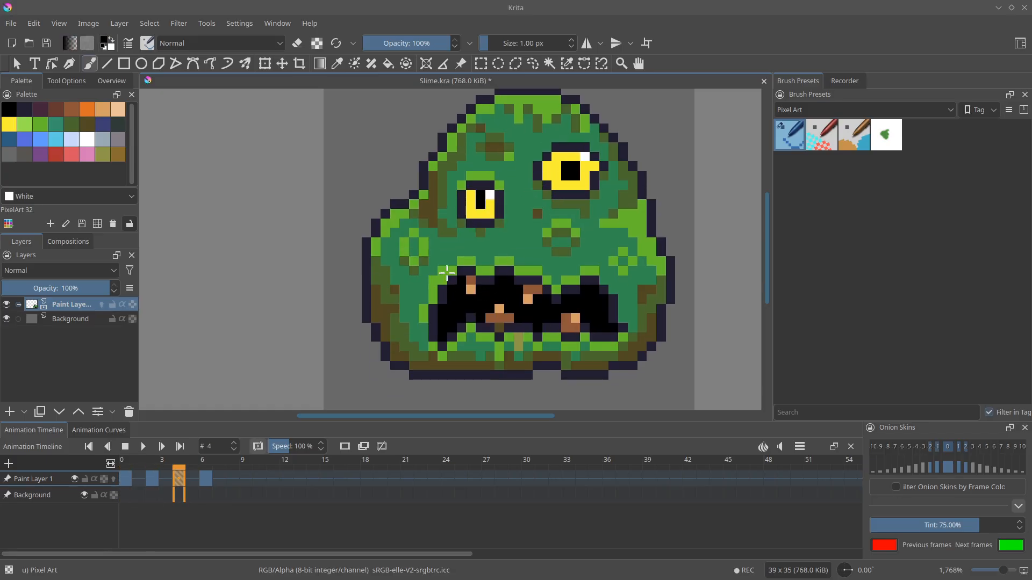
Select the upper part of the mouth in frame 4 and move it up two pixels
key(ctrl+r)
drag(423, 260, 623, 300)
key(t)
key(Up)
key(Up)
key(b)
ctrl+click(444, 314)
key(ctrl+r)
drag(422, 324, 629, 353)
key(t)
drag(565, 322, 573, 313)
key(ctrl+z)
Select the lower part of the mouth in frame 4 and move it up one pixel
key(ctrl+r)
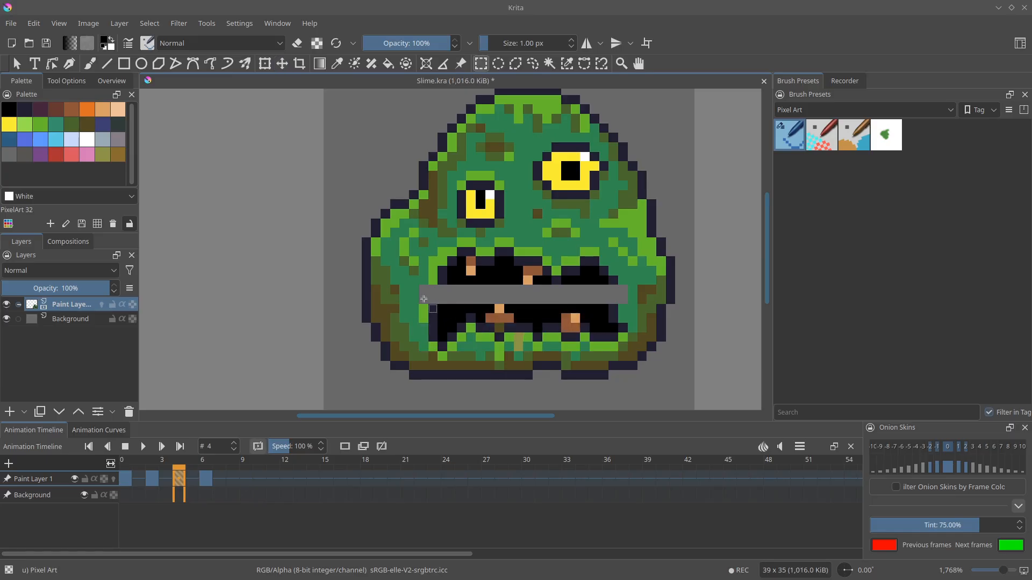
drag(432, 309, 623, 347)
key(t)
drag(572, 322, 571, 313)
Fill the gap below the mouth in frame 4 with the dark green shading color and compare it with the previous frames
key(b)
ctrl+click(460, 348)
key(f)
click(461, 348)
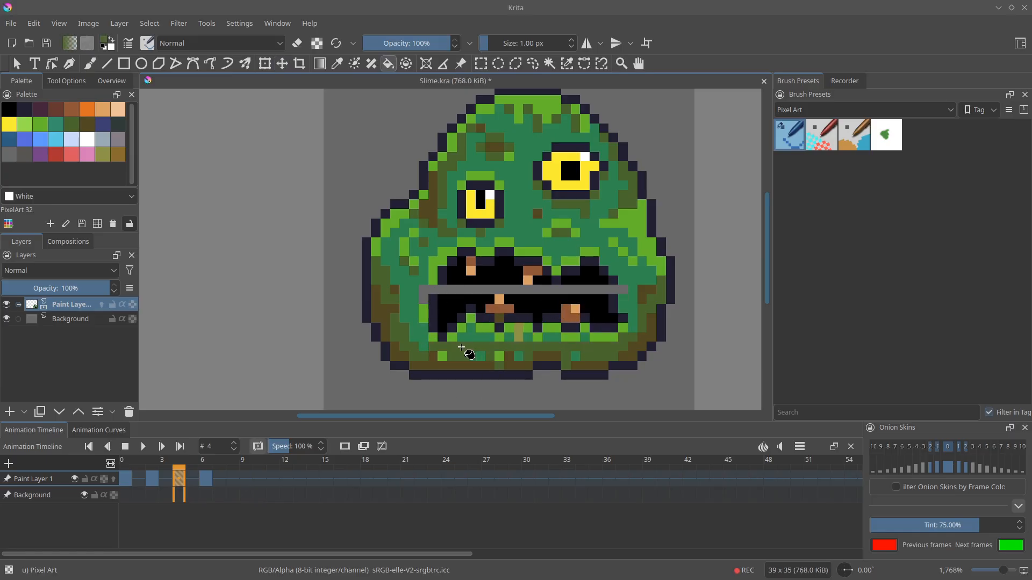
key(Left)
key(Left)
key(Right)
key(Right)
Fill the gap across the mouth in frame 4 with the sampled outline, skin and black interior colors
drag(514, 234, 476, 296)
drag(473, 284, 487, 215)
ctrl+click(490, 209)
click(492, 218)
ctrl+click(476, 228)
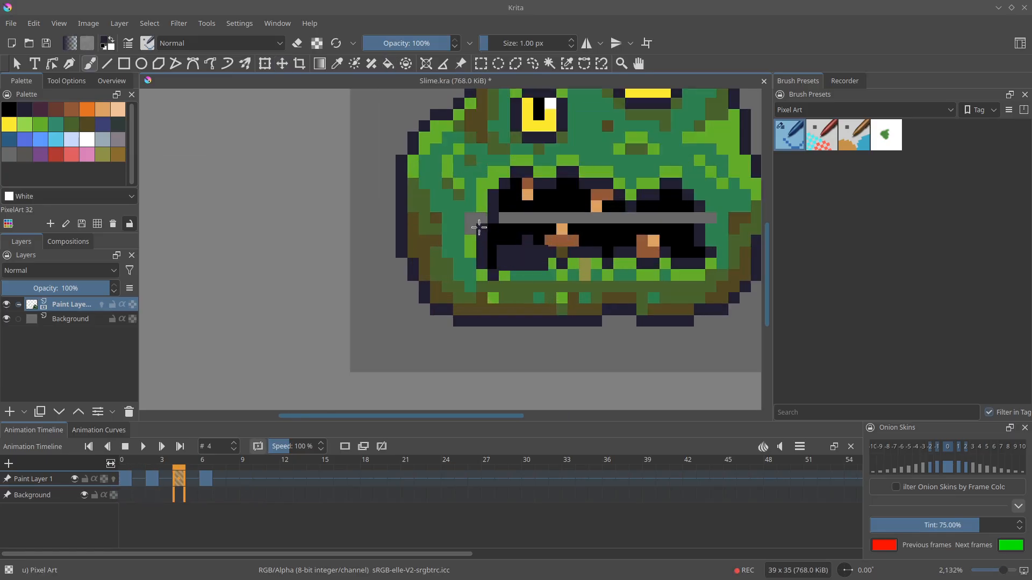
key(f)
click(482, 220)
ctrl+click(680, 207)
key(f)
click(635, 217)
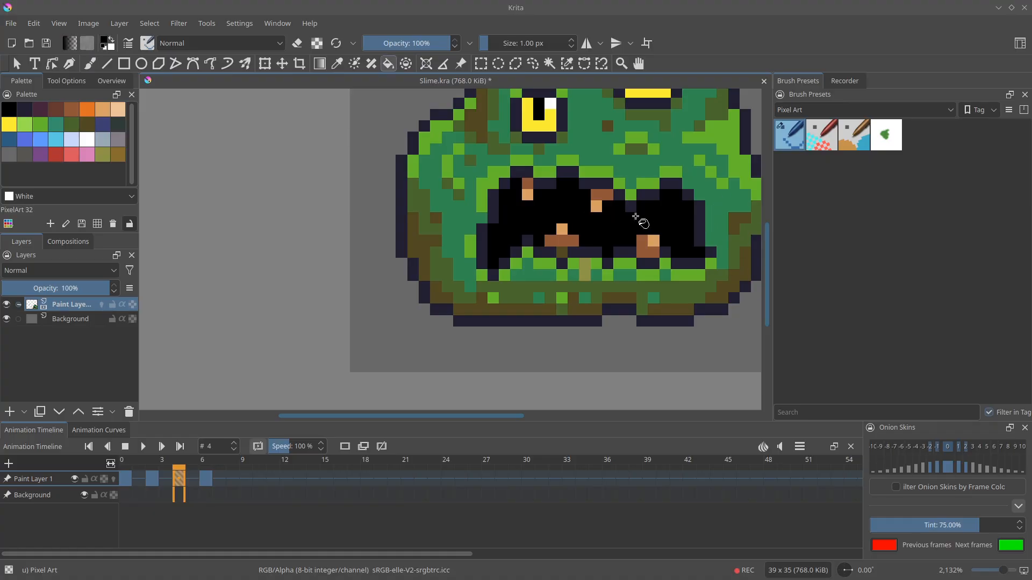
Flip back and forth through the keyframes at 0, 2, 4 and 6 to examine the slime's motion at reduced size
drag(525, 257, 492, 288)
key(Left)
key(Left)
key(Right)
key(Right)
key(Right)
key(Right)
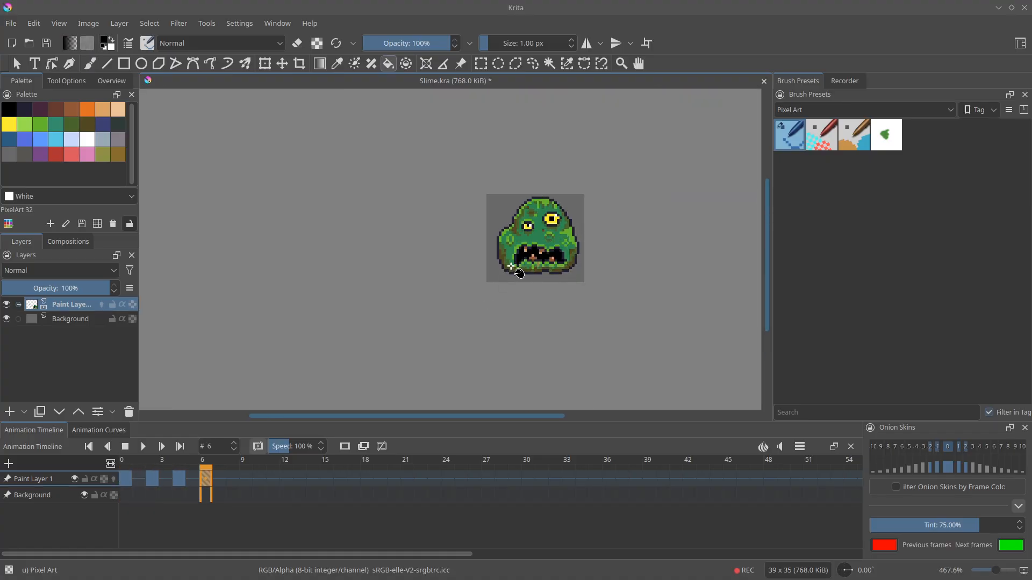
key(Left)
key(Left)
key(Left)
key(Left)
key(Right)
key(Right)
key(Right)
key(Left)
key(Left)
key(Left)
key(Right)
key(Right)
key(Right)
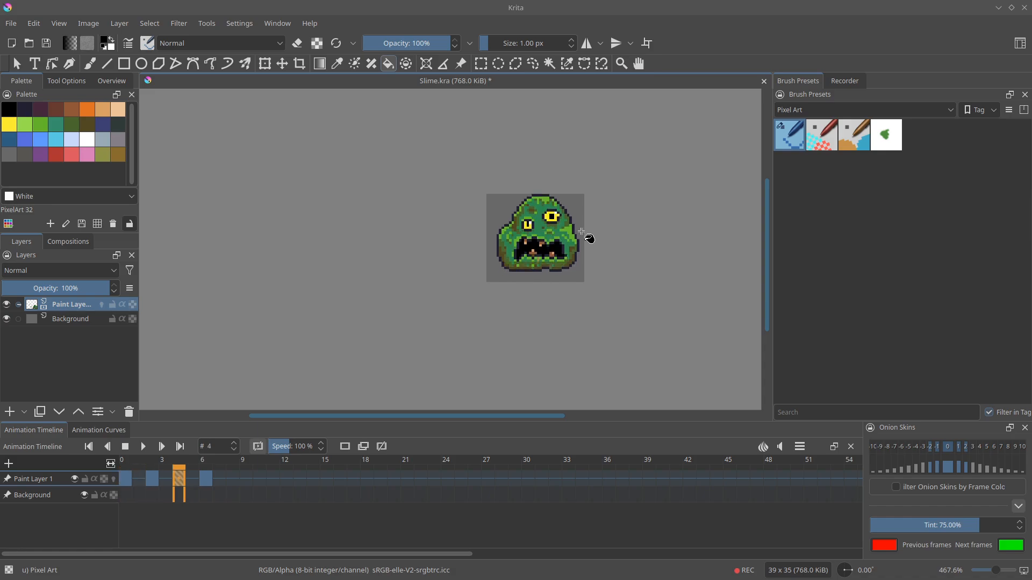
key(Left)
key(Left)
key(Right)
key(Right)
key(Right)
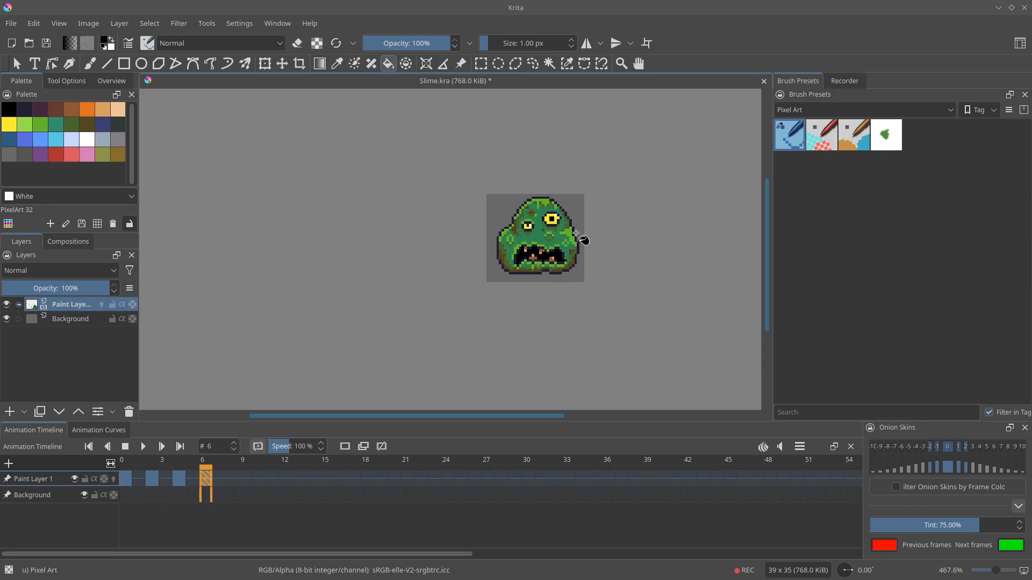
Lengthen the larger eye in frame 4 by moving its lower part down one pixel and repaint the gap with sampled colors
key(Left)
key(Left)
key(Left)
key(Right)
key(Right)
scroll(555, 233, up, 4)
key(ctrl+r)
drag(523, 191, 524, 191)
key(b)
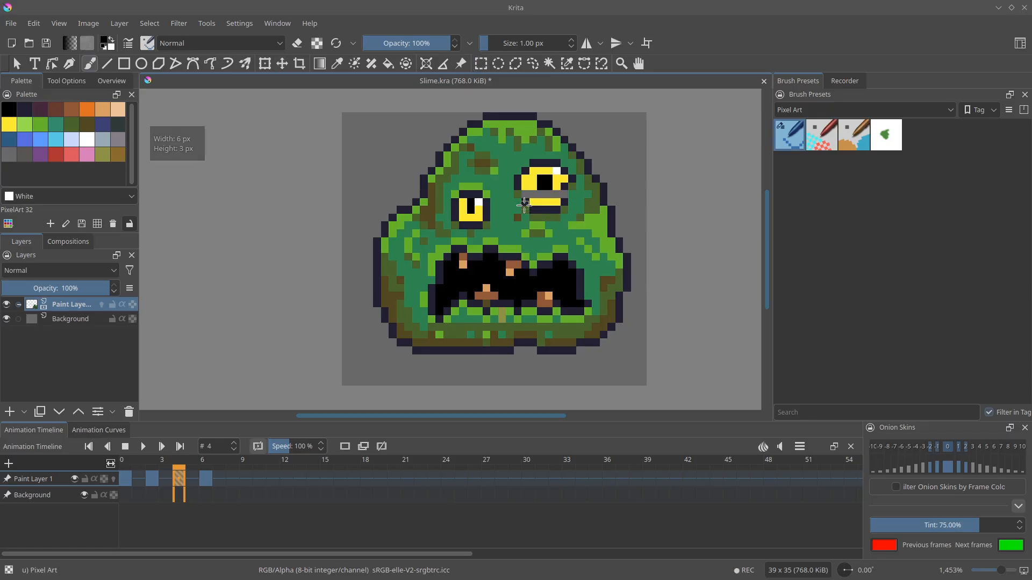
ctrl+click(571, 183)
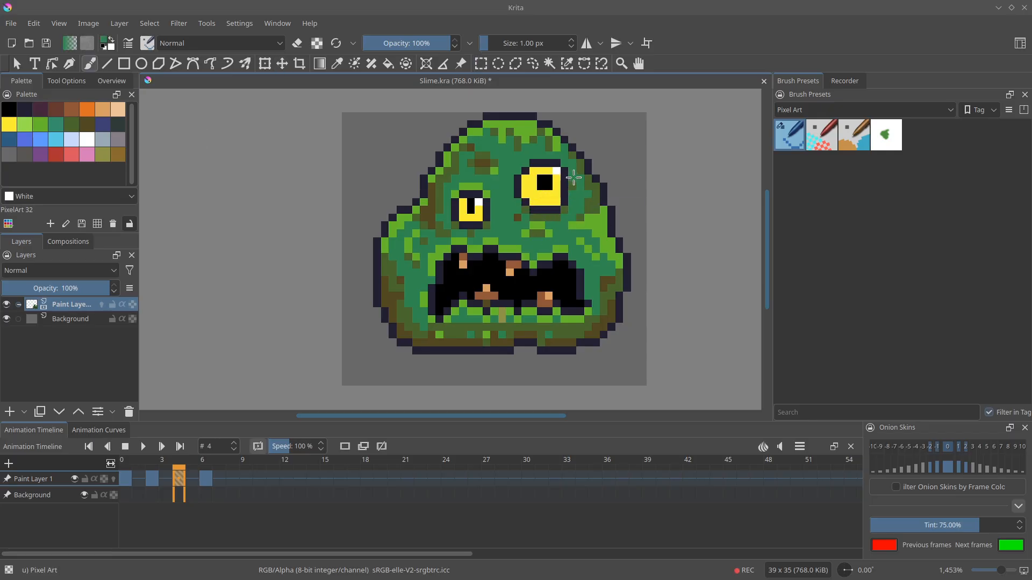
Touch up the larger eye's corner in frame 4 with the sampled yellow and compare it with the other keyframes
key(Left)
key(Left)
key(Left)
key(Left)
ctrl+click(564, 179)
drag(583, 173, 578, 274)
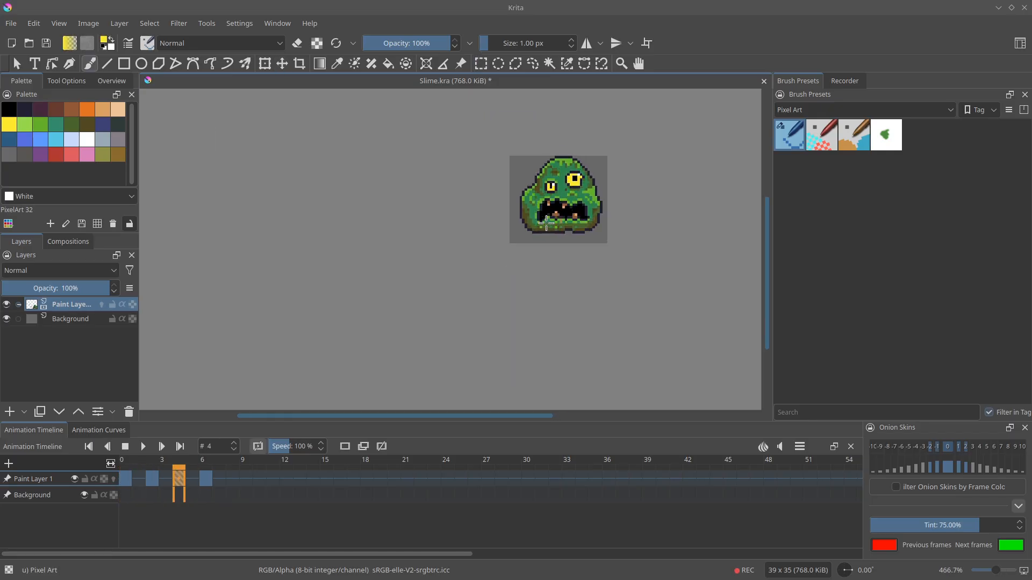
key(Right)
key(Left)
key(Left)
key(Right)
Select the slime's left side in frame 4, an area 6 by 21 px, and move it one pixel inward
drag(547, 222, 525, 151)
key(ctrl+r)
drag(465, 129, 503, 250)
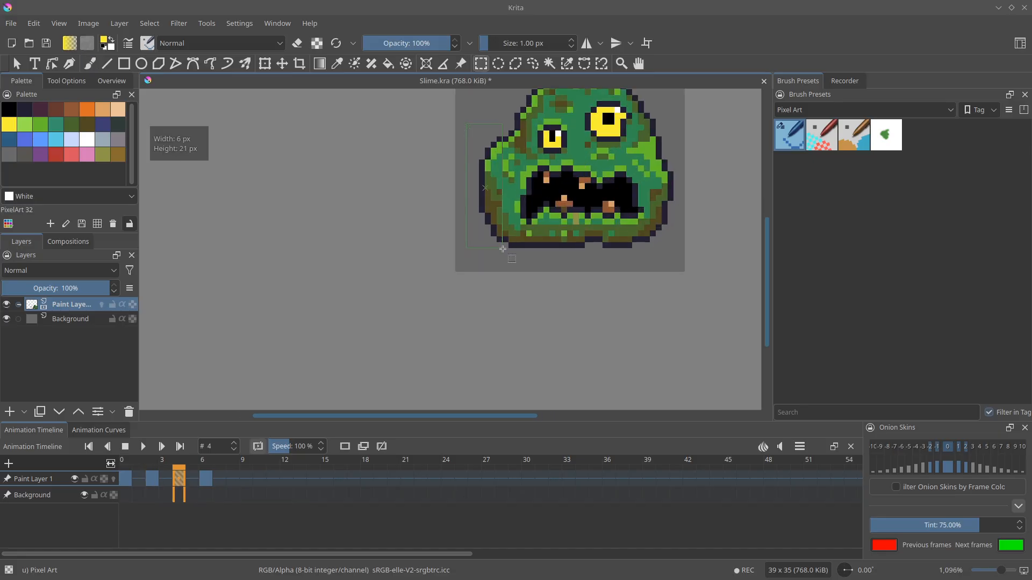
key(t)
drag(499, 202, 504, 200)
key(b)
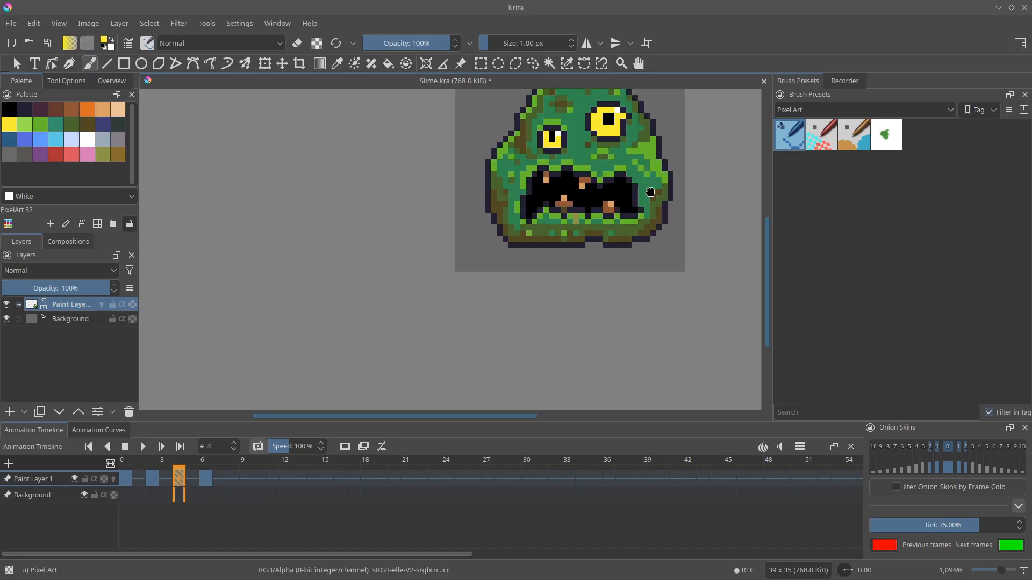
Select the slime's right side in frame 4, an area 4 by 16 px, and move it one pixel inward
key(ctrl+r)
drag(633, 194, 663, 276)
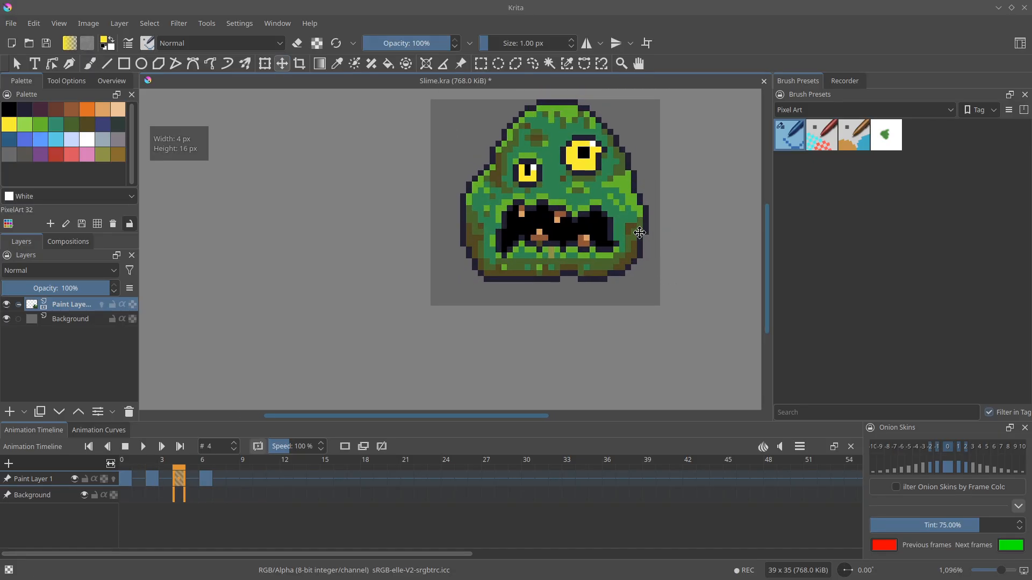
drag(640, 232, 634, 234)
key(b)
Flip through the keyframes at 0, 2, 4 and 6 to check how the narrowed body moves
key(Left)
key(Left)
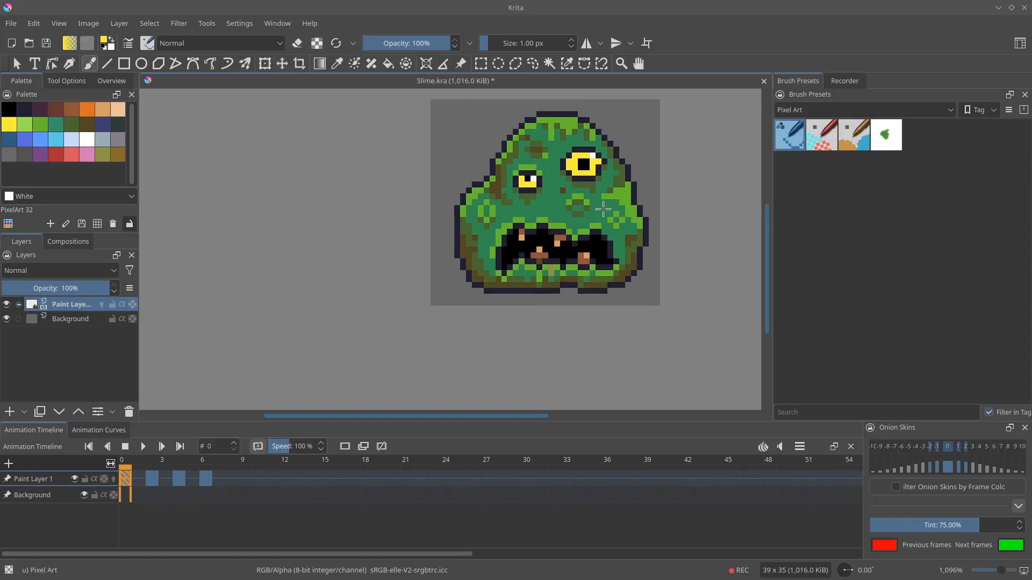
scroll(602, 210, down, 2)
key(Right)
key(Right)
key(Right)
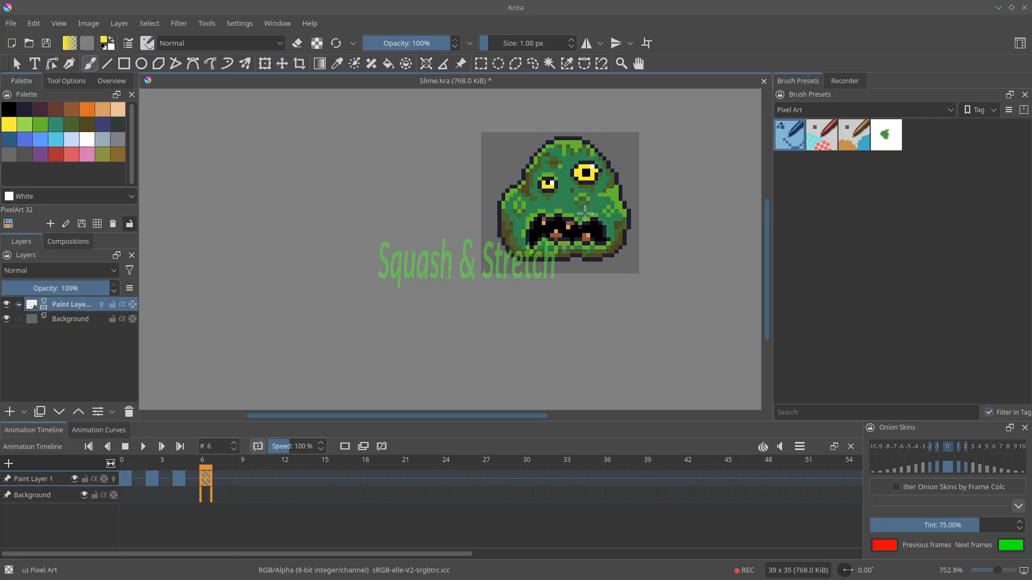
key(Left)
key(Left)
Set the animation's end time at frame 8 and preview the loop at 62% speed
click(143, 447)
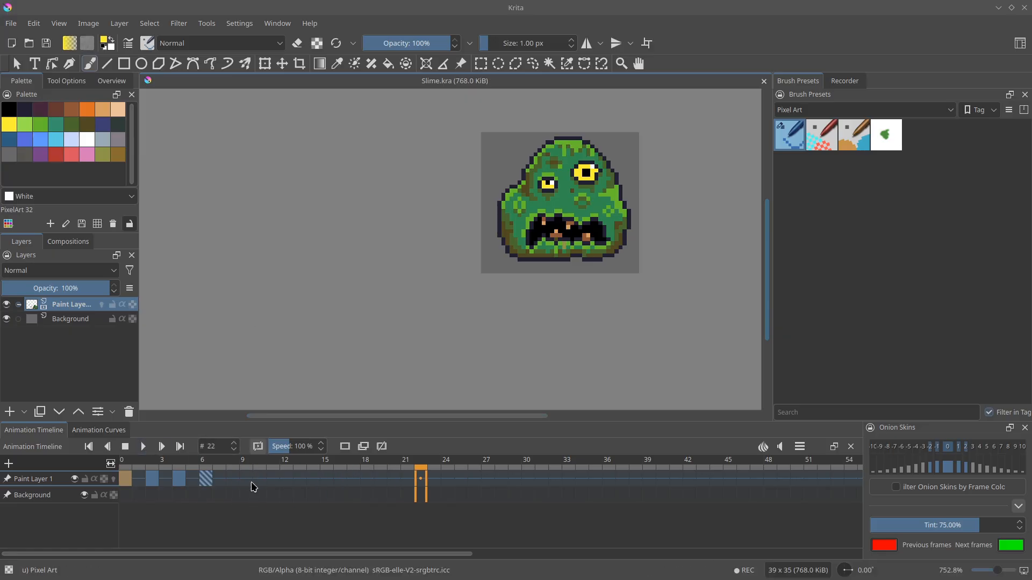
right_click(233, 479)
click(268, 352)
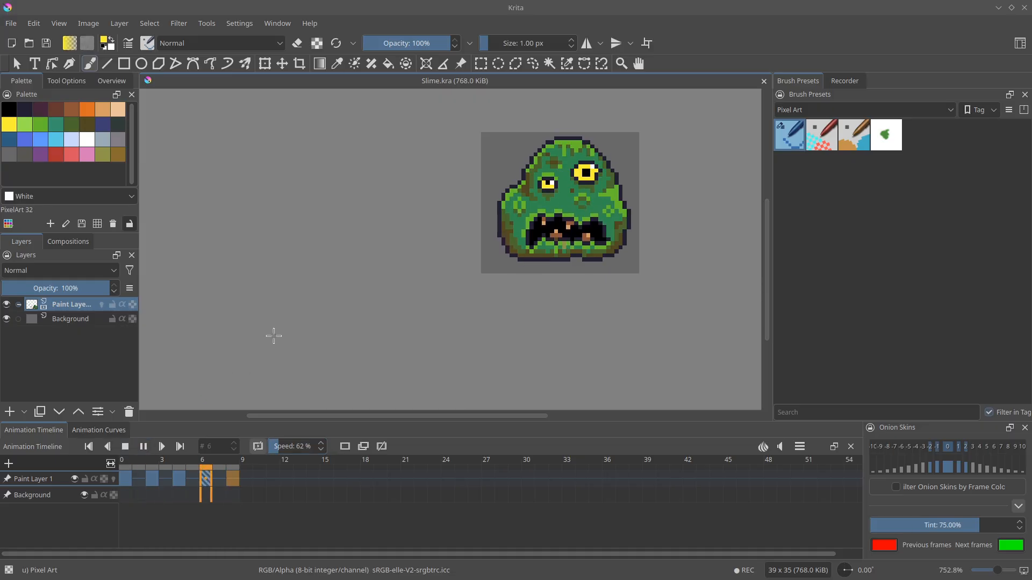
key(space)
Select the slime's left side in frame 6, an area 5 by 22 px, and move it two pixels inward
key(Right)
key(Right)
key(Right)
key(Right)
drag(551, 214, 509, 243)
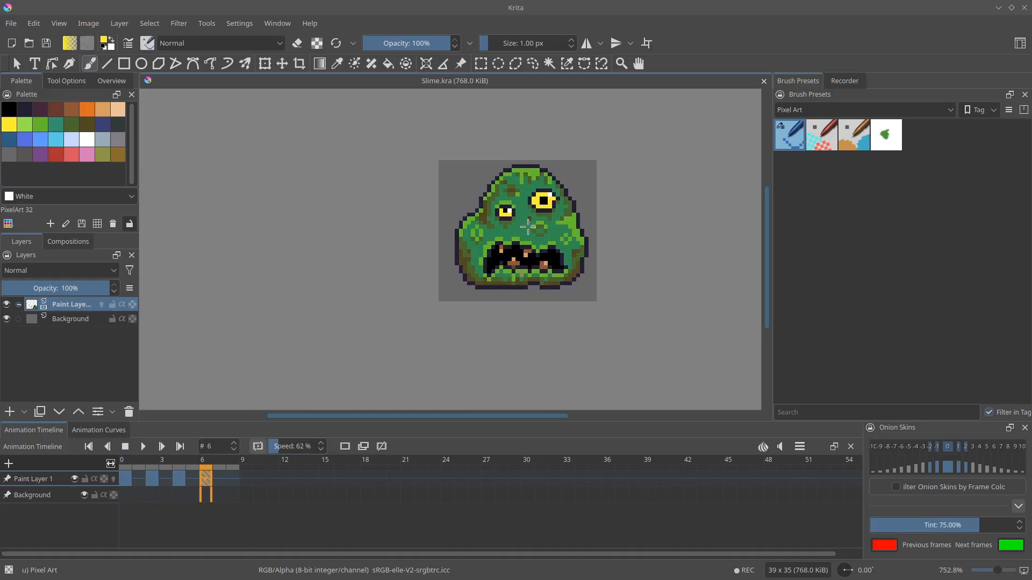
key(t)
scroll(530, 221, up, 3)
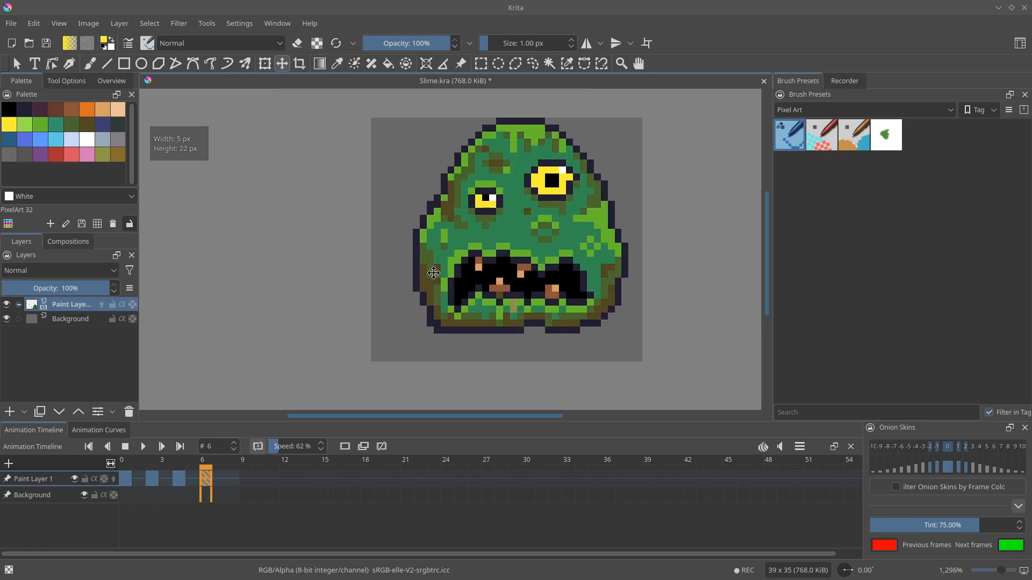
key(b)
Clean up the shifted left edge in frame 6 with the brown shading color and eraser, comparing it with the previous keyframes
key(e)
key(Left)
key(Left)
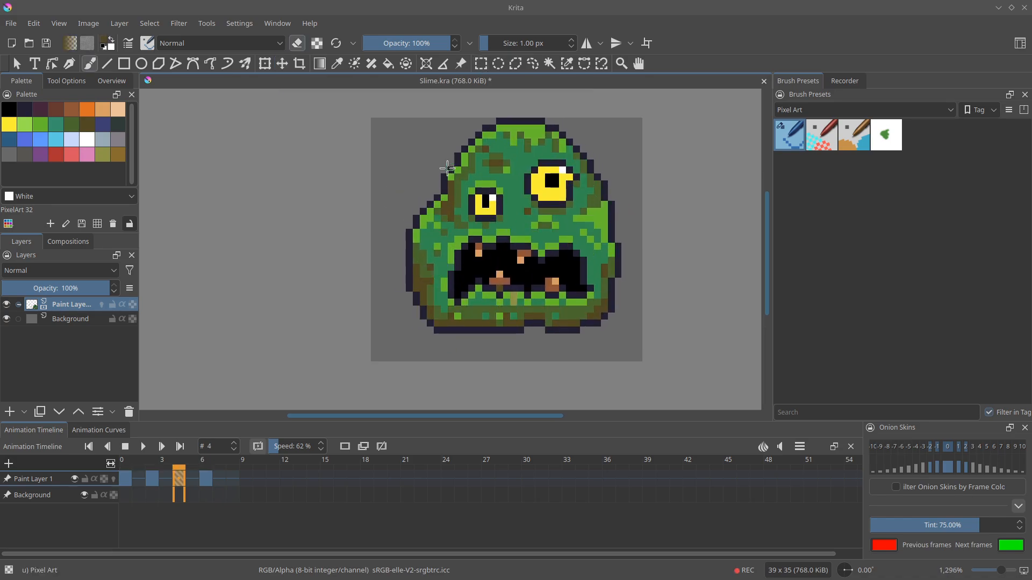
key(Right)
key(Right)
key(Left)
key(Left)
key(Left)
mouse_move(526, 217)
mouse_down()
mouse_move(479, 251)
mouse_move(490, 246)
mouse_up()
key(Left)
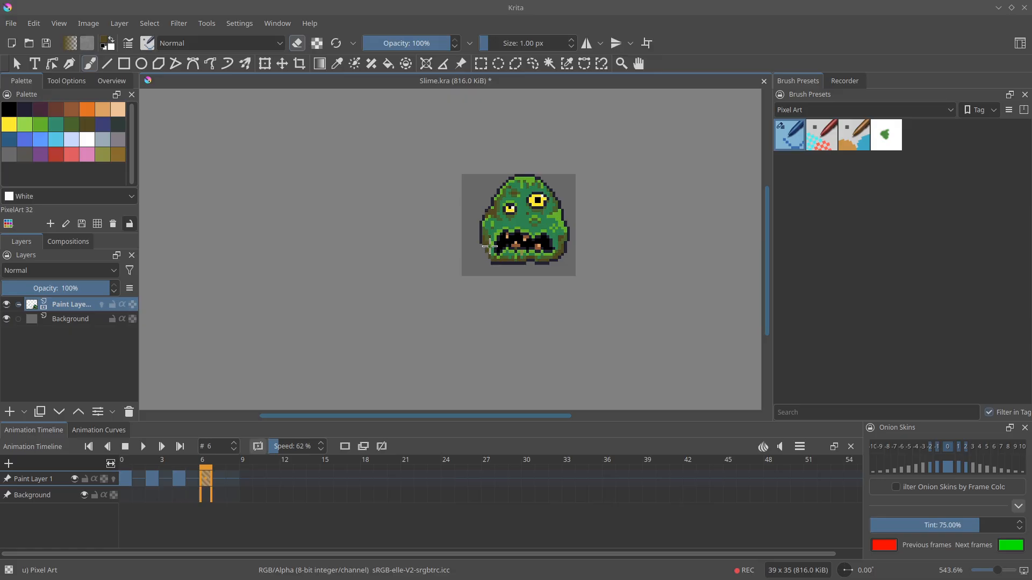
Select the slime's right side in frame 6, move it one pixel inward and compare it with frame 4
drag(565, 244, 566, 225)
key(ctrl+r)
drag(573, 244, 581, 251)
key(t)
key(b)
drag(426, 394, 435, 373)
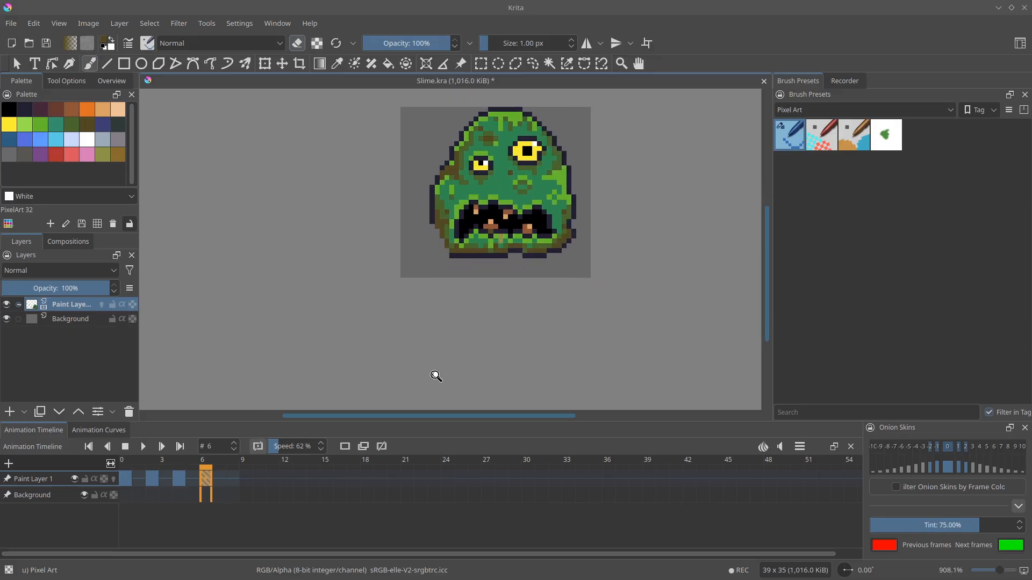
drag(572, 230, 572, 220)
key(ctrl+r)
drag(496, 235, 495, 262)
key(Left)
key(Right)
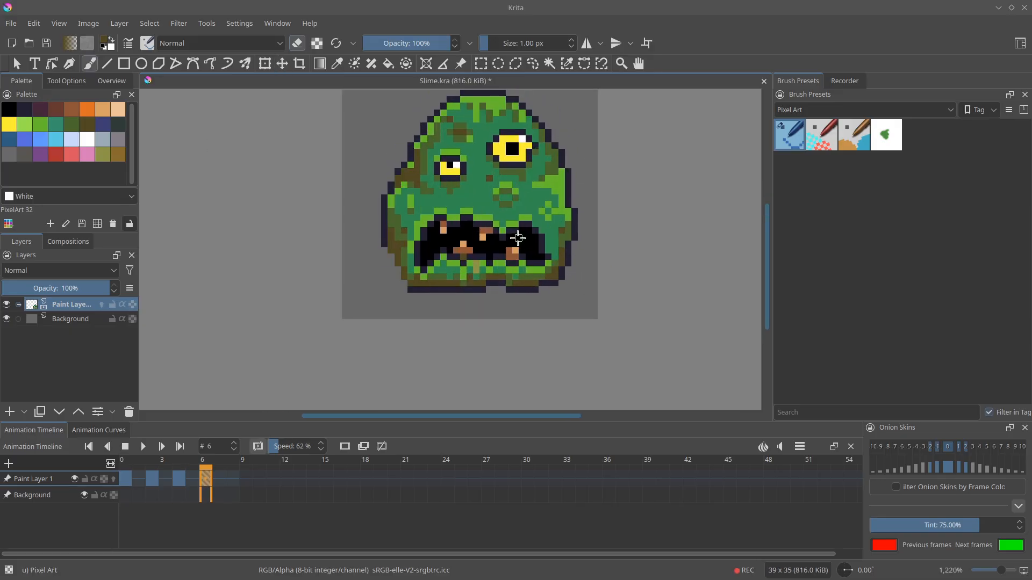
Select the mouth in frame 6, an area about 21 px wide, move it up three pixels and deselect
key(Left)
key(Left)
key(Left)
key(Right)
key(Right)
key(Right)
drag(411, 207, 555, 281)
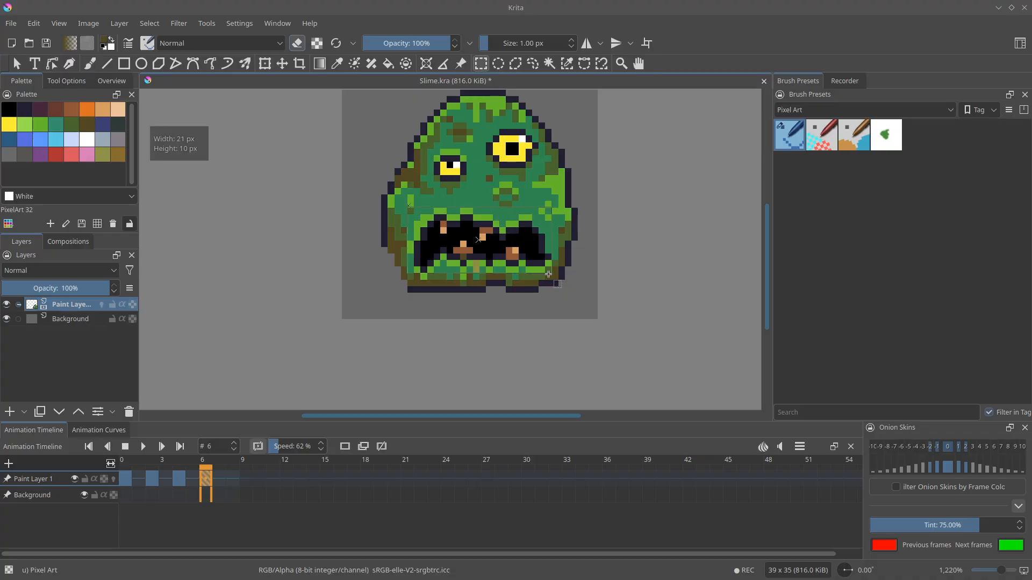
key(t)
drag(518, 242, 517, 229)
key(ctrl+shift+a)
key(b)
Move the brown forehead spot in frame 4 up two pixels after comparing the keyframes
key(Right)
key(Right)
key(Right)
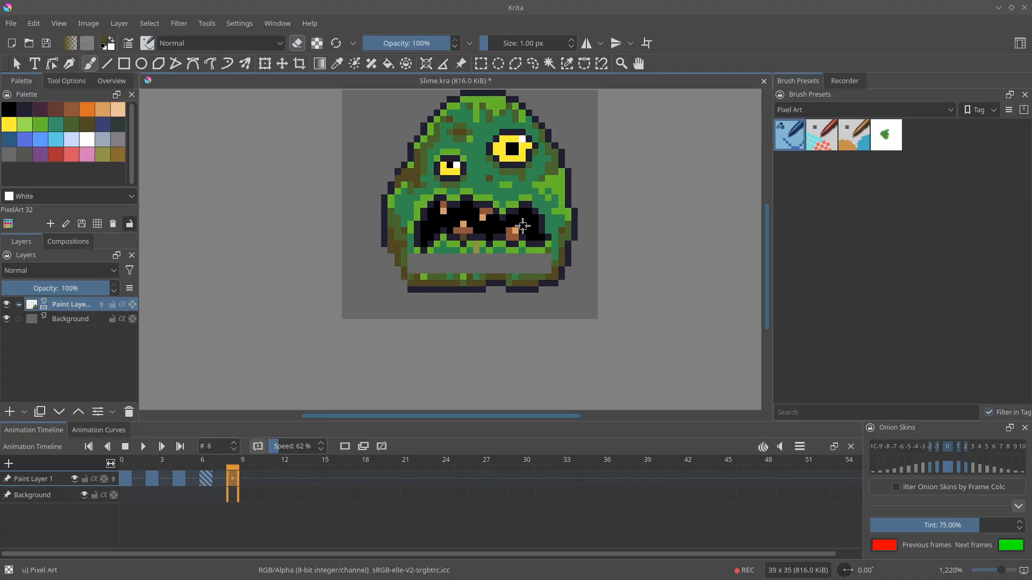
scroll(498, 229, down, 1)
drag(475, 223, 442, 267)
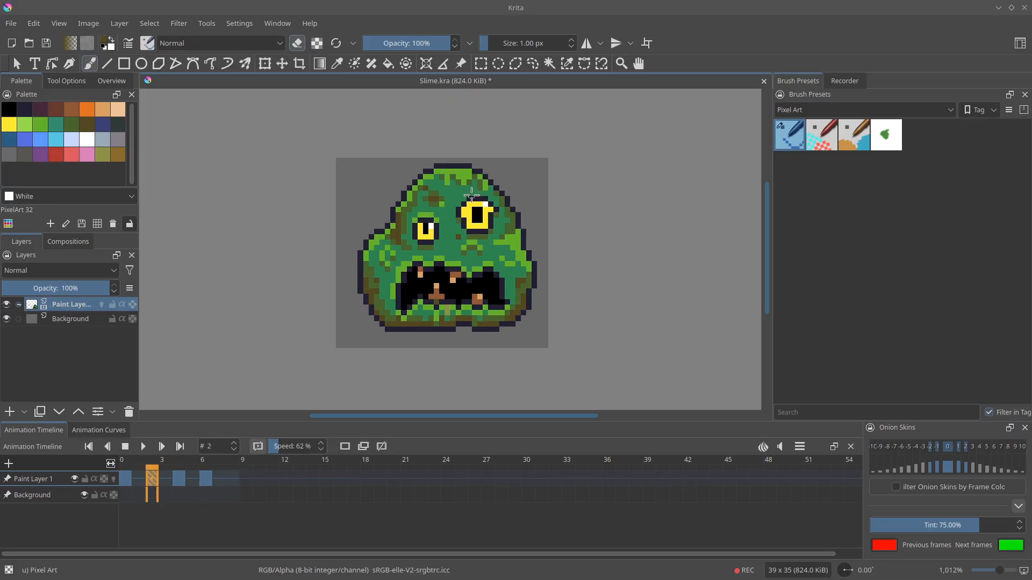
scroll(453, 201, up, 2)
key(t)
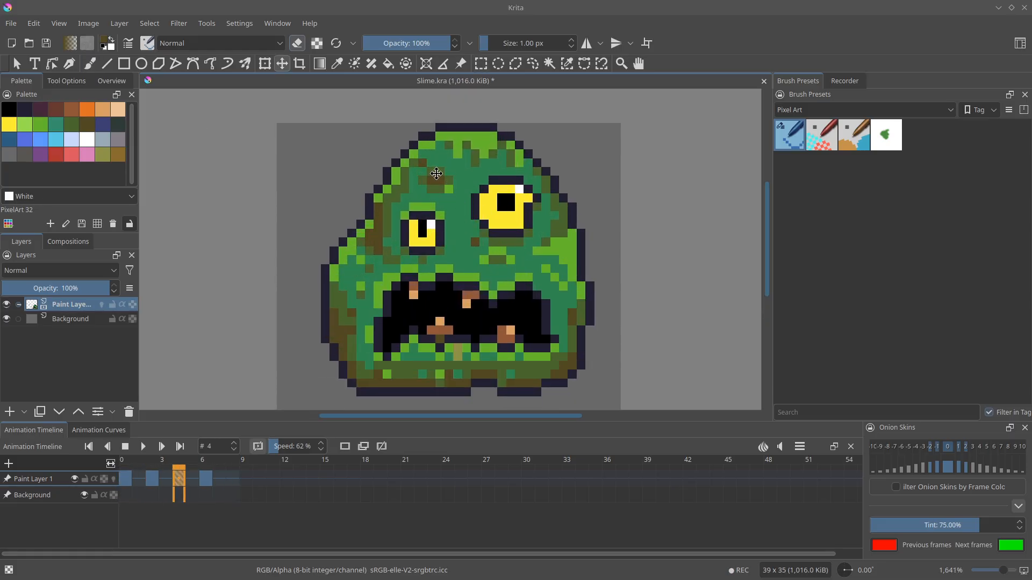
key(b)
Select the brown forehead spot in frame 6, move it up one pixel and deselect
key(Right)
key(Right)
key(ctrl+r)
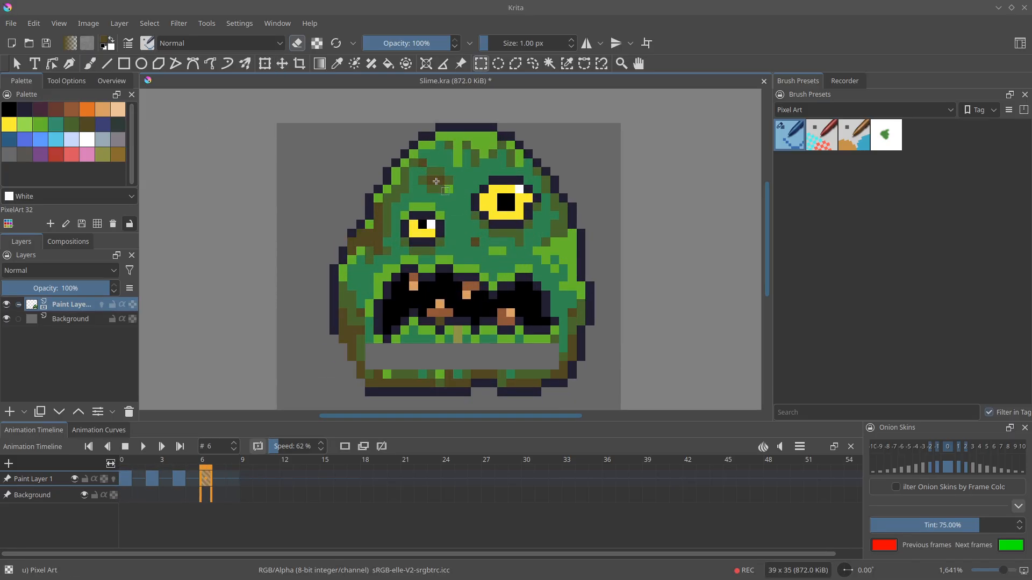
key(t)
drag(422, 170, 452, 185)
key(ctrl+shift+a)
key(b)
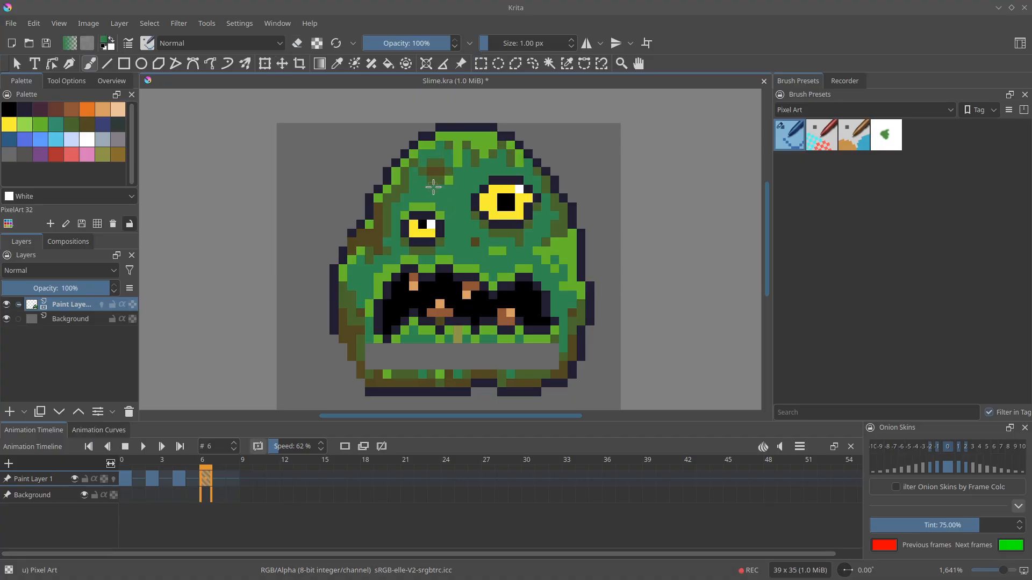
Fill the gap below the mouth in frame 6 with the green skin color
scroll(433, 187, down, 2)
scroll(376, 273, up, 3)
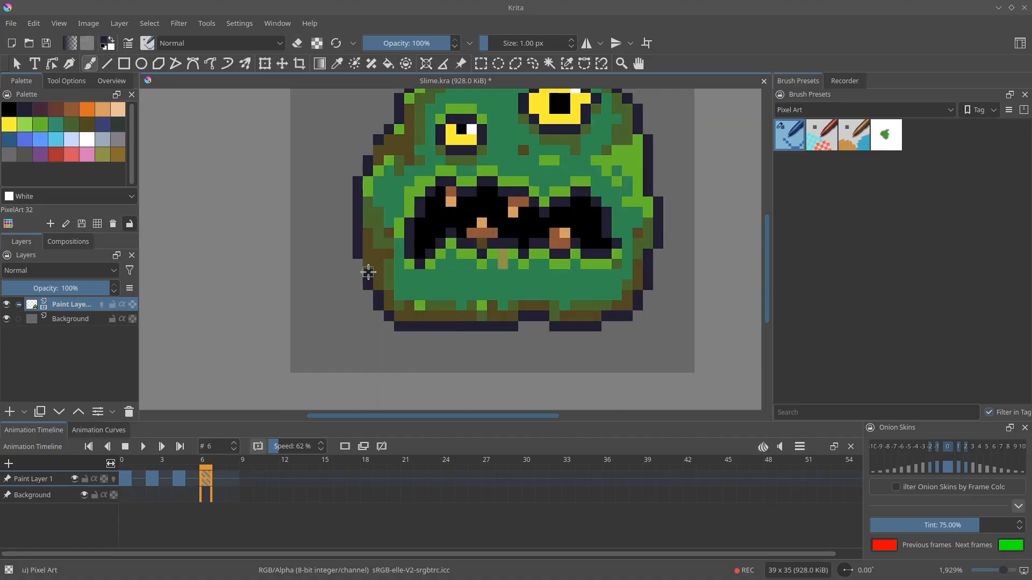
scroll(369, 273, down, 3)
Flip repeatedly through the keyframes at 0, 2, 4 and 6 to compare the mouth, eyes and body shading
key(Left)
key(Left)
key(Left)
key(Left)
key(Left)
key(Left)
scroll(492, 183, up, 3)
key(Right)
key(Right)
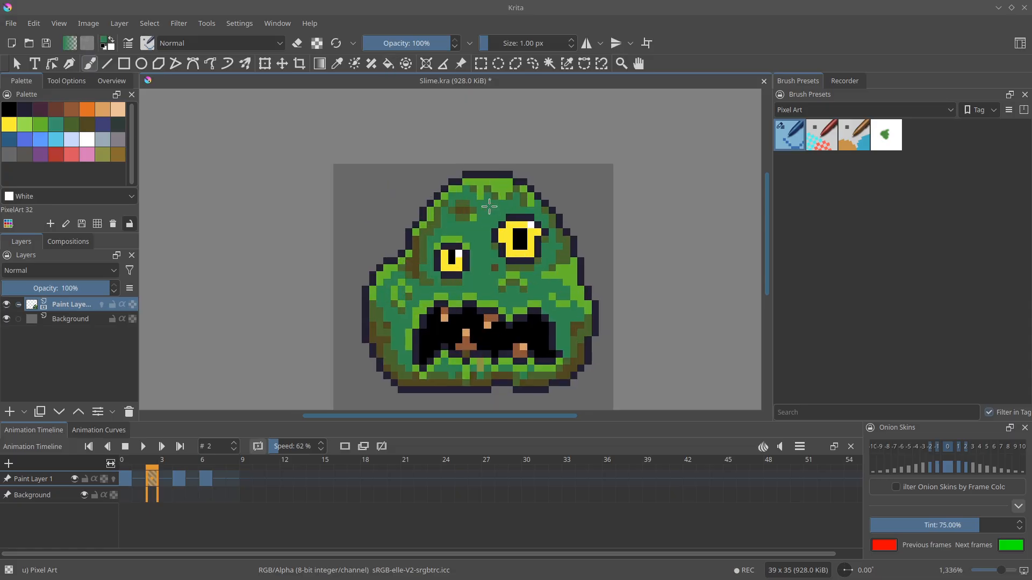
key(Right)
key(Right)
key(Right)
key(Right)
key(Left)
key(Left)
key(Left)
key(Left)
key(Right)
key(Right)
key(Right)
key(Right)
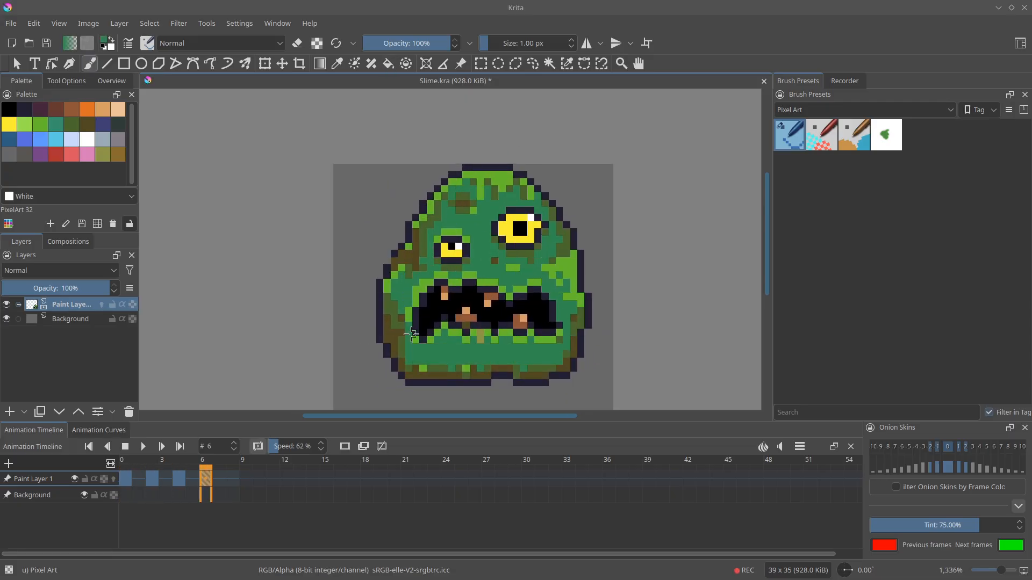
Compare the drip below the mouth across the keyframes and lengthen it in frame 6 with the sampled olive color
key(Left)
key(Left)
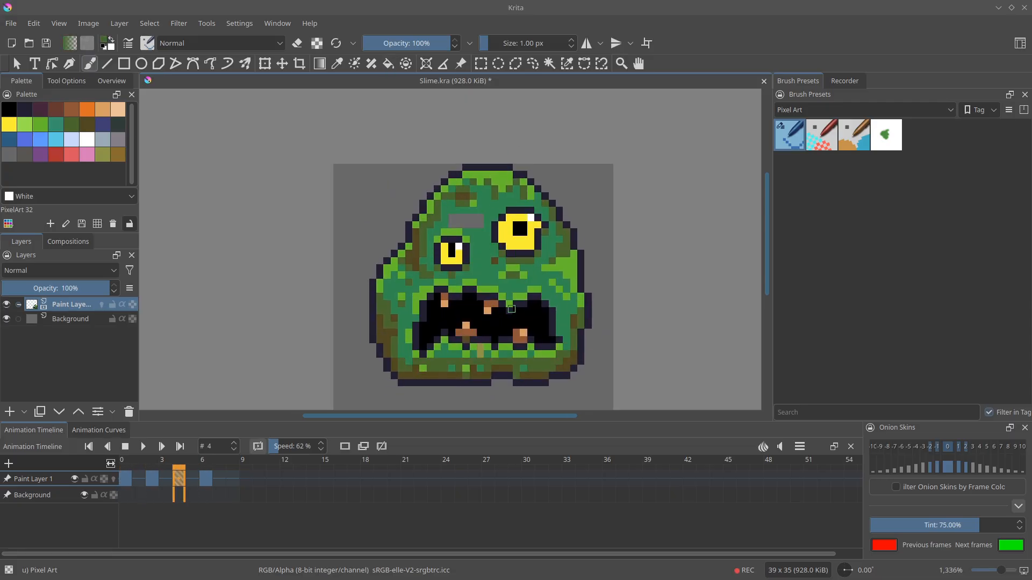
key(Left)
key(Left)
key(Right)
key(Right)
key(Right)
key(Right)
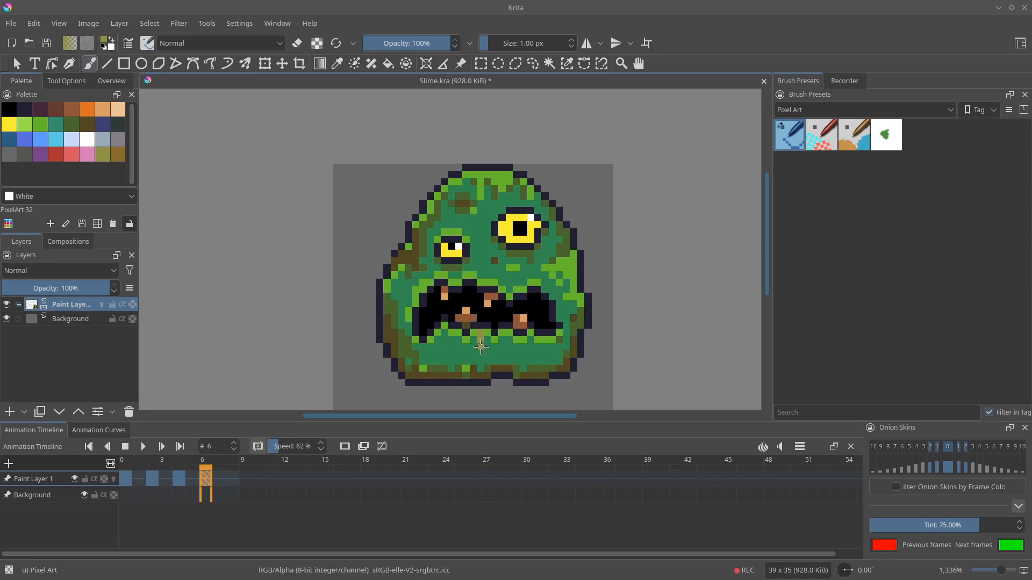
key(space)
key(space)
Fill the gap below the forehead spot in frame 4 with the sampled green skin color
key(Left)
key(Left)
ctrl+click(477, 238)
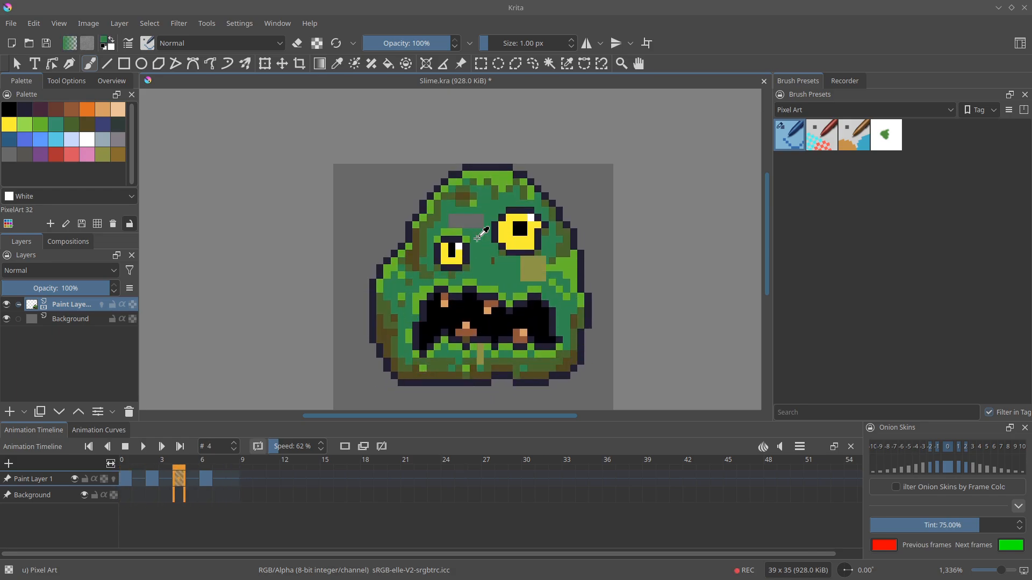
Return to frame 0, save the file and preview the animation at reduced size
key(Left)
key(Left)
key(Left)
key(Left)
scroll(489, 240, down, 4)
key(ctrl+s)
click(143, 448)
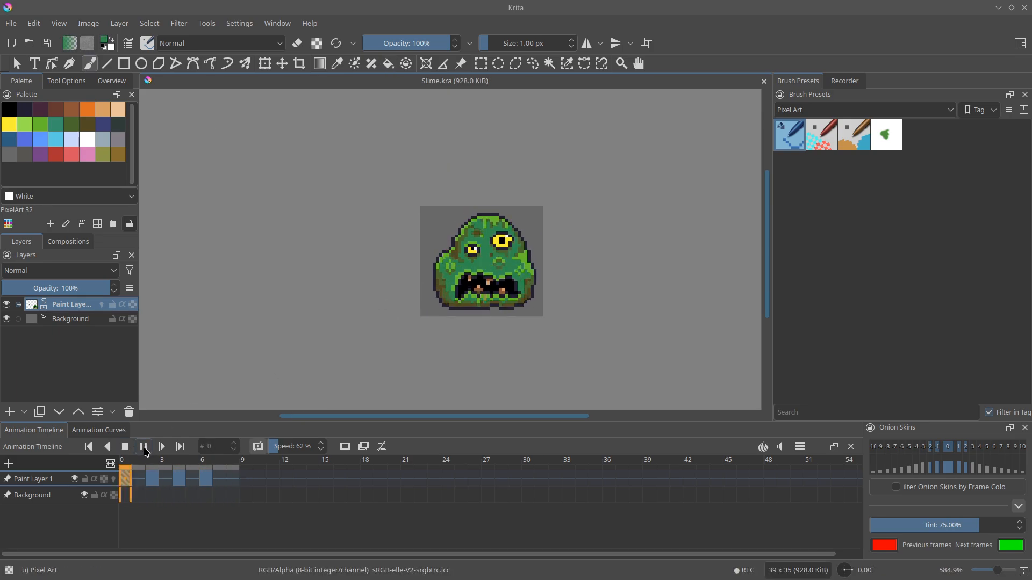
key(space)
Paint an outline pixel on the slime's left shoulder in frame 6 with the sampled dark outline color
scroll(435, 237, up, 4)
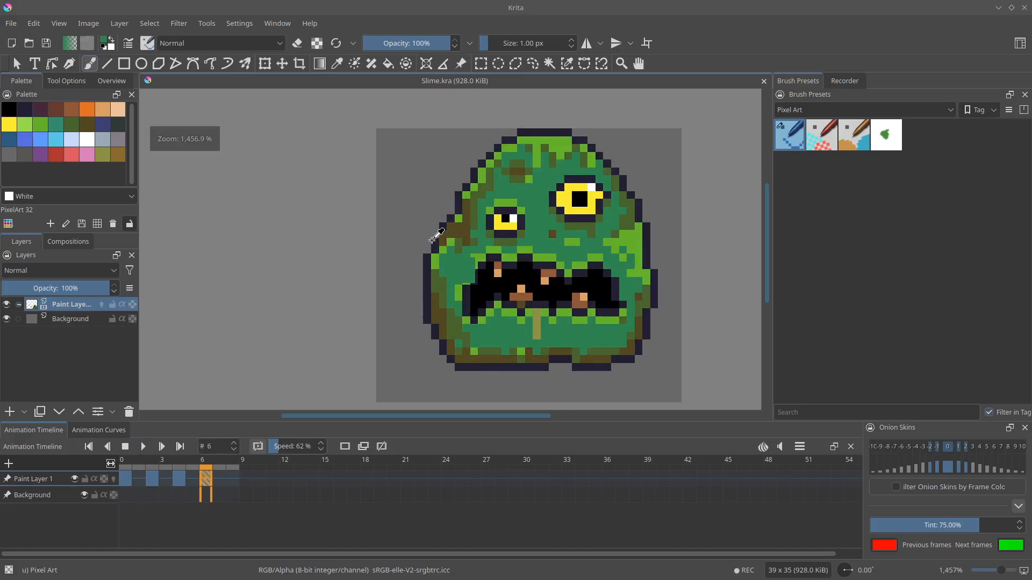
ctrl+click(431, 240)
click(442, 235)
Flip through all the keyframes to examine the outline and shading changes between them
key(Right)
key(Left)
key(Left)
key(Left)
key(Left)
key(Right)
key(Right)
key(Right)
key(Right)
key(Right)
key(Right)
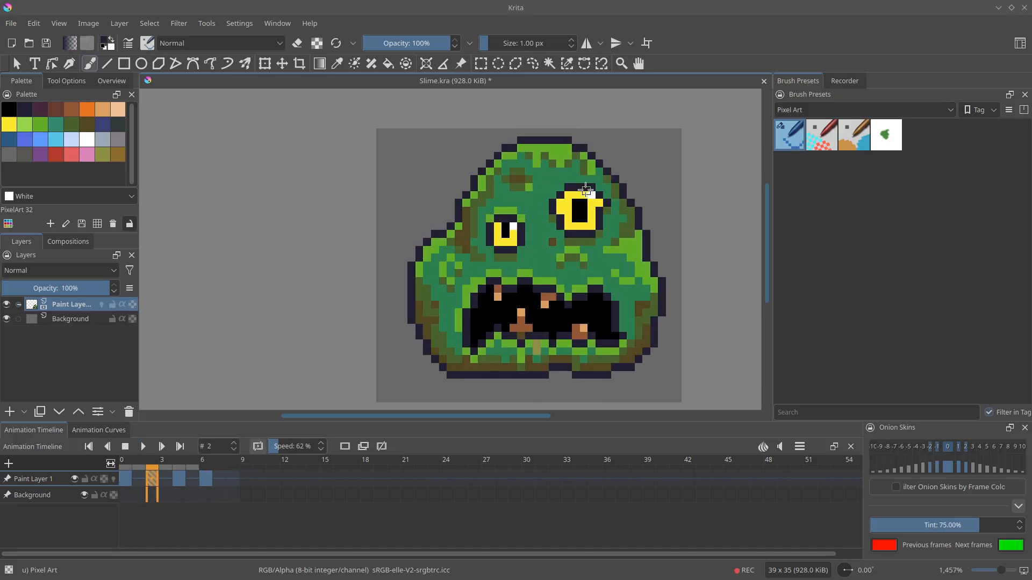
Flatten the outline bulge on the slime's right side in frame 6, comparing it with the other keyframes
key(Right)
key(Right)
key(Right)
key(Right)
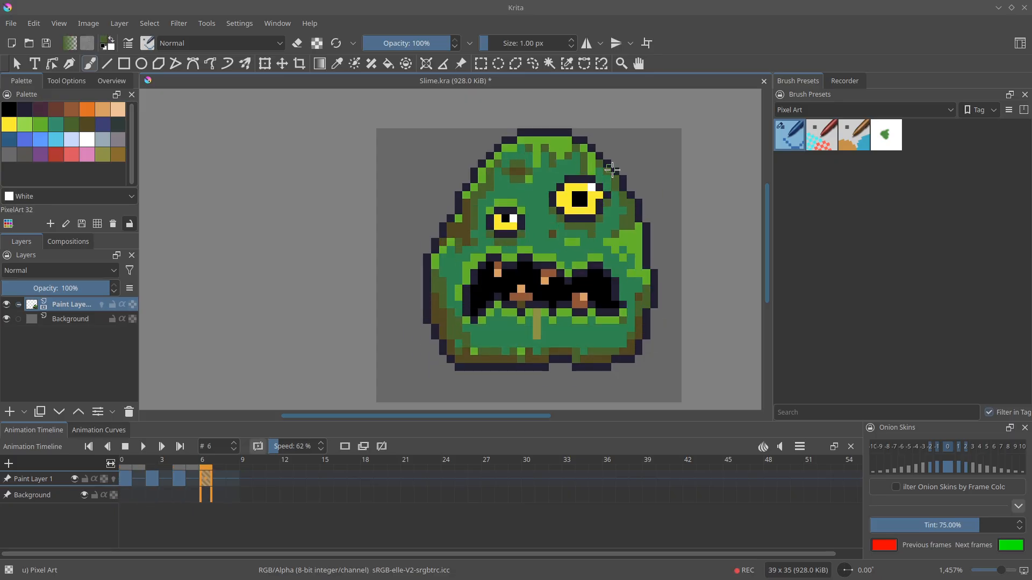
key(Right)
key(Right)
key(Right)
key(Right)
key(Right)
key(Right)
key(Right)
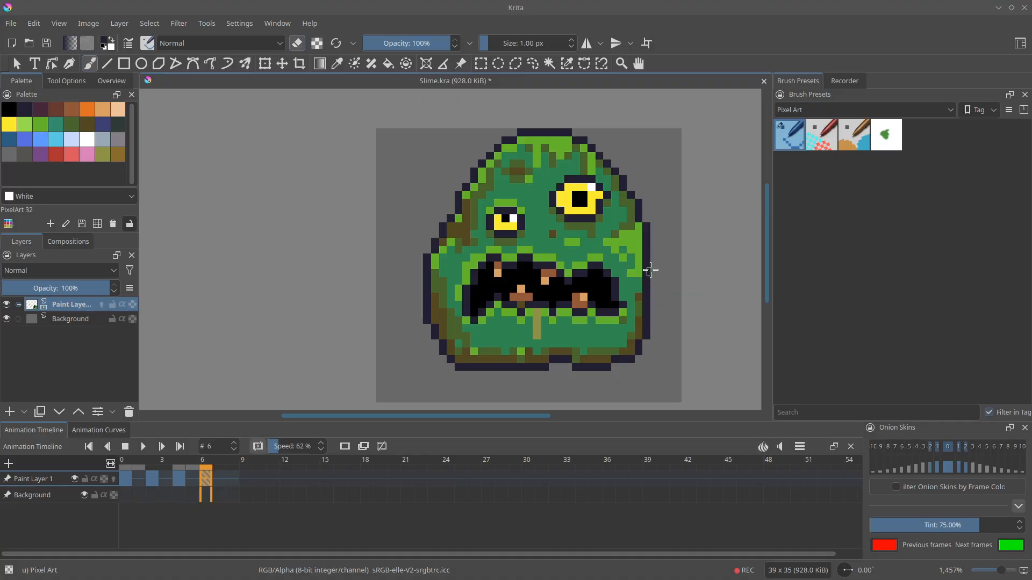
Save the file and play the animation at reduced size
scroll(650, 270, down, 3)
key(ctrl+s)
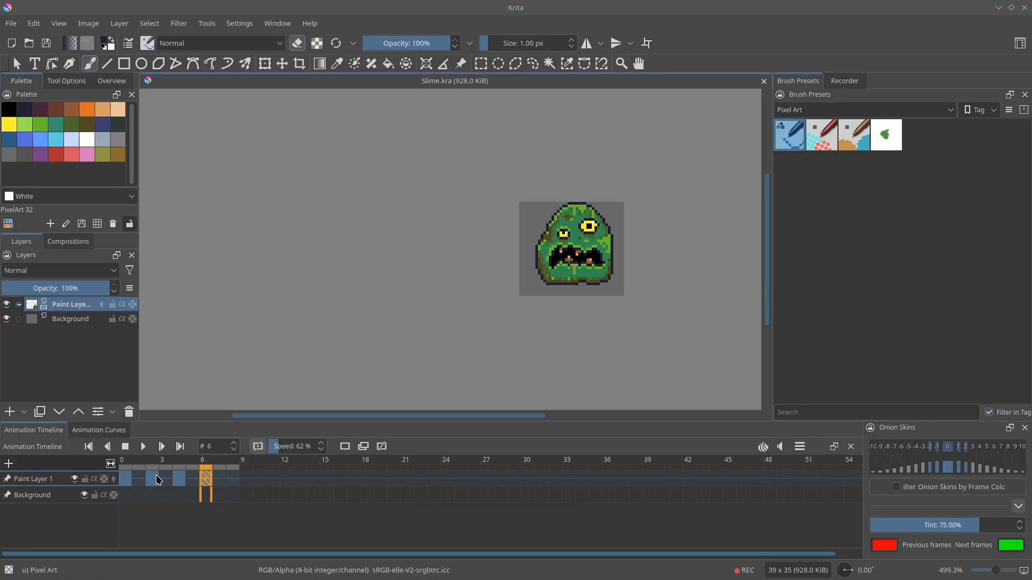
key(space)
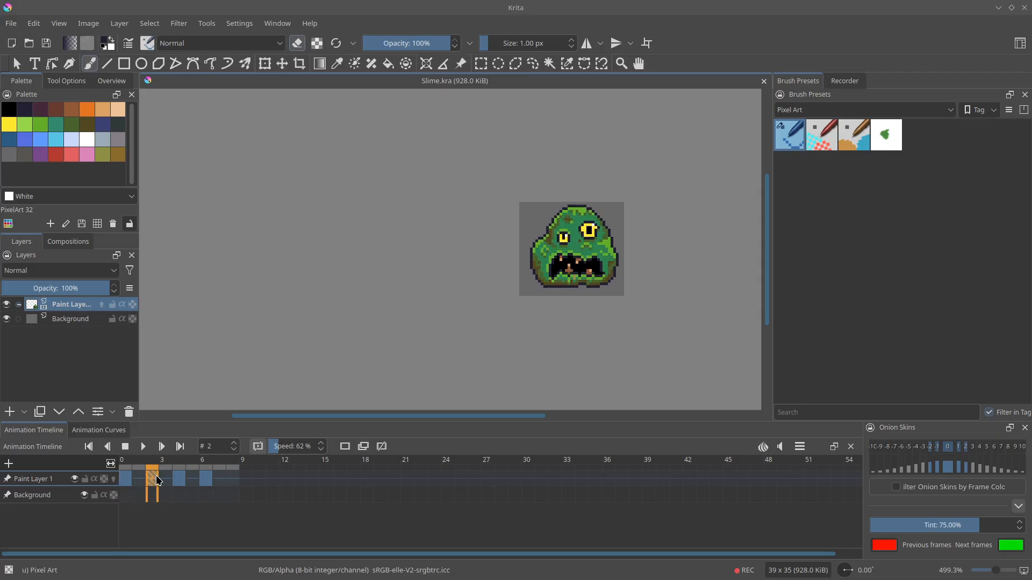
Clone the Paint Layer 1 keyframe at frame 4 and paste it at frame 8
right_click(158, 480)
click(183, 483)
right_click(182, 483)
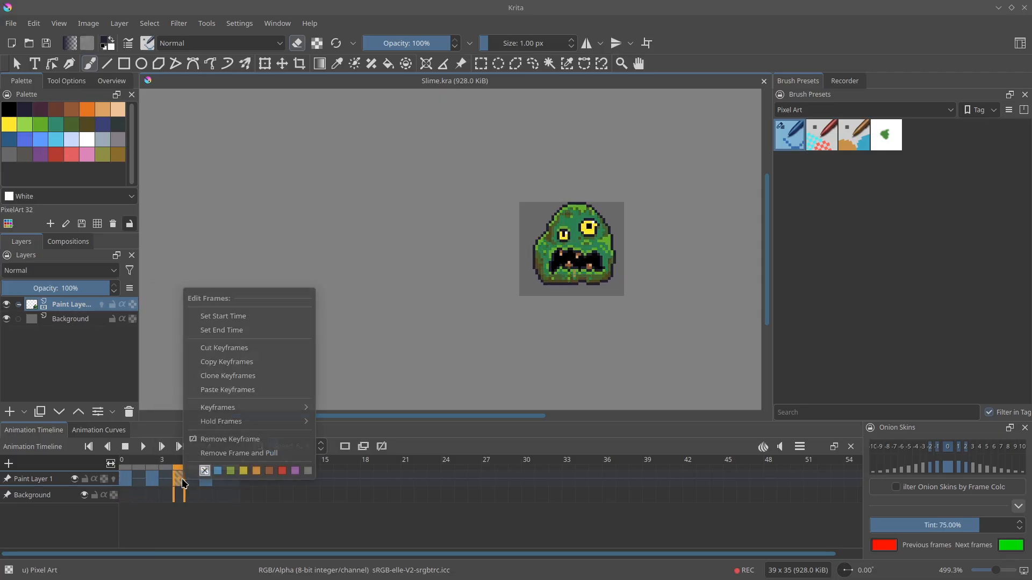
click(228, 376)
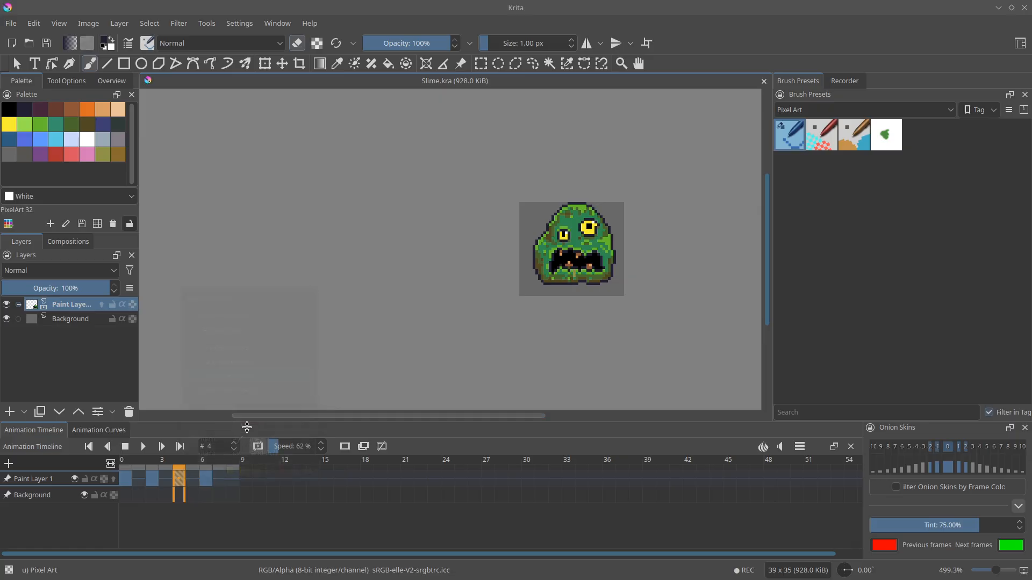
click(233, 480)
right_click(232, 480)
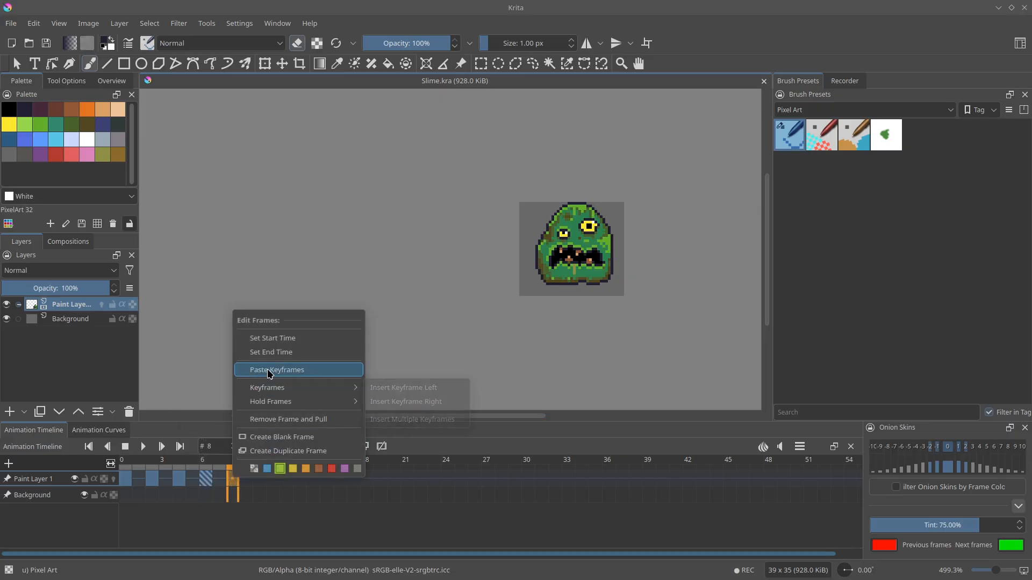
click(270, 374)
Clone the Paint Layer 1 keyframe at frame 2 and paste it at frame 10
click(256, 486)
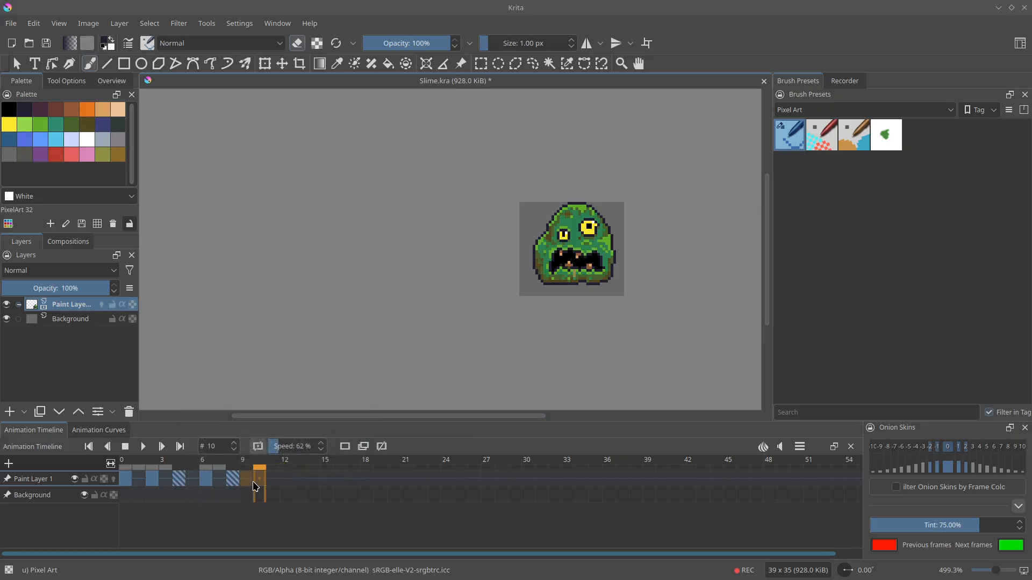
click(141, 480)
click(156, 480)
right_click(156, 480)
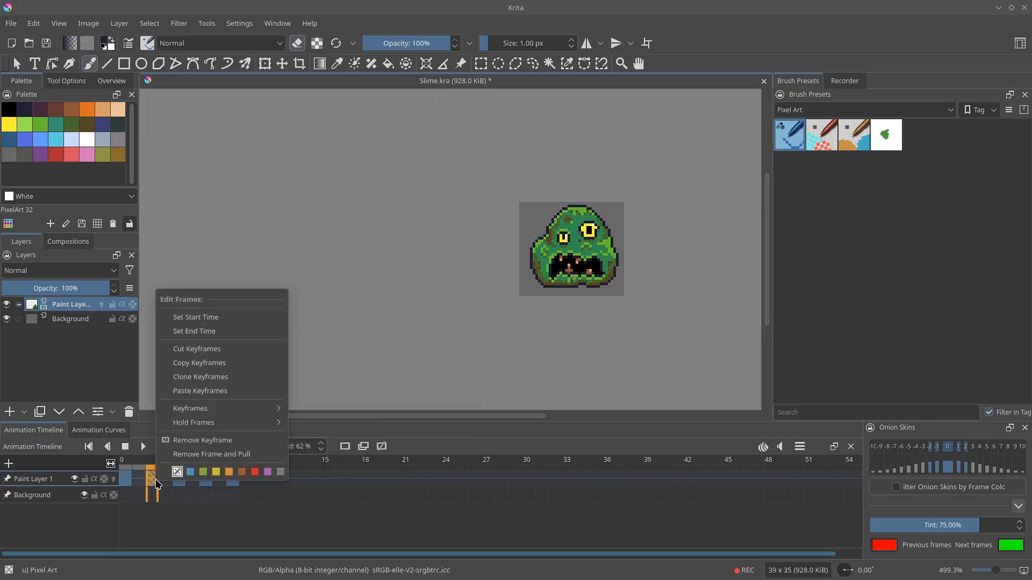
click(197, 369)
click(256, 486)
right_click(257, 486)
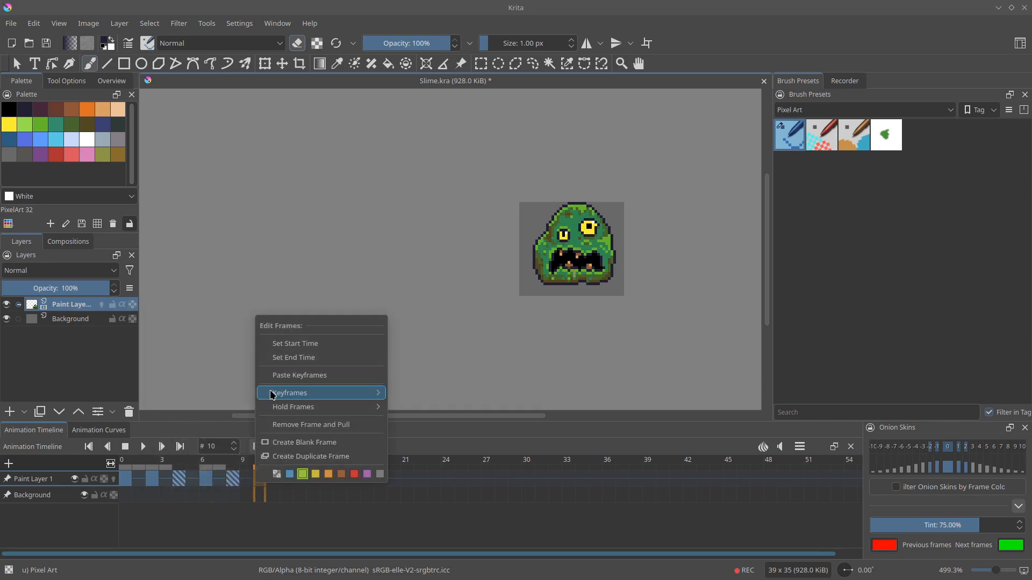
click(300, 375)
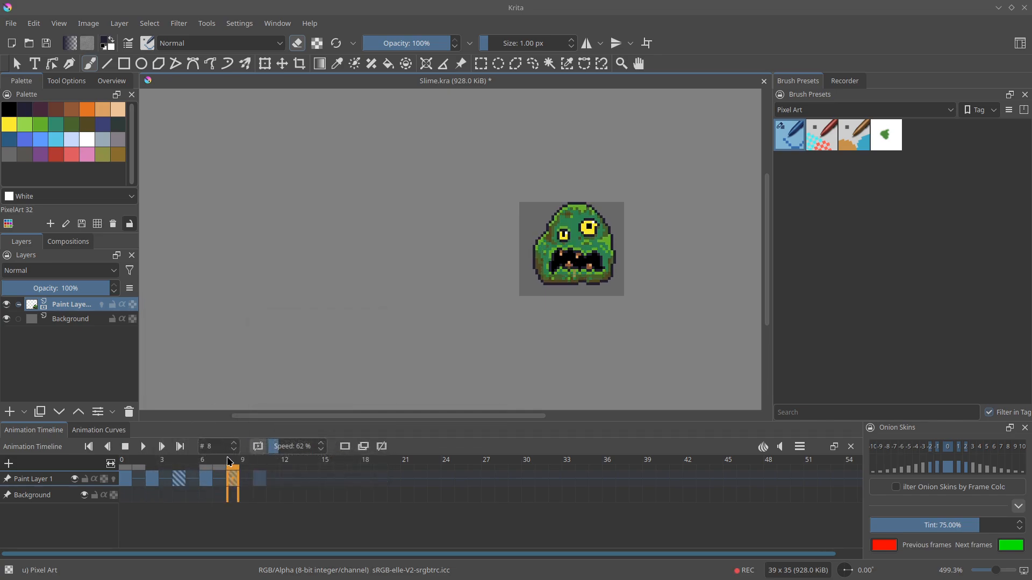
Set the animation's end time to frame 12 and preview the extended loop
right_click(288, 482)
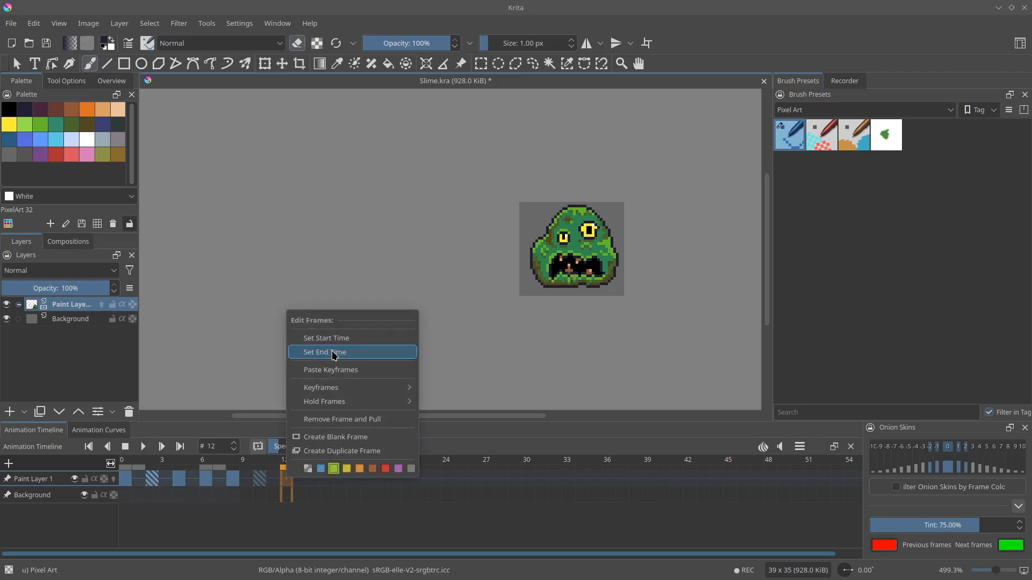
click(337, 353)
click(144, 446)
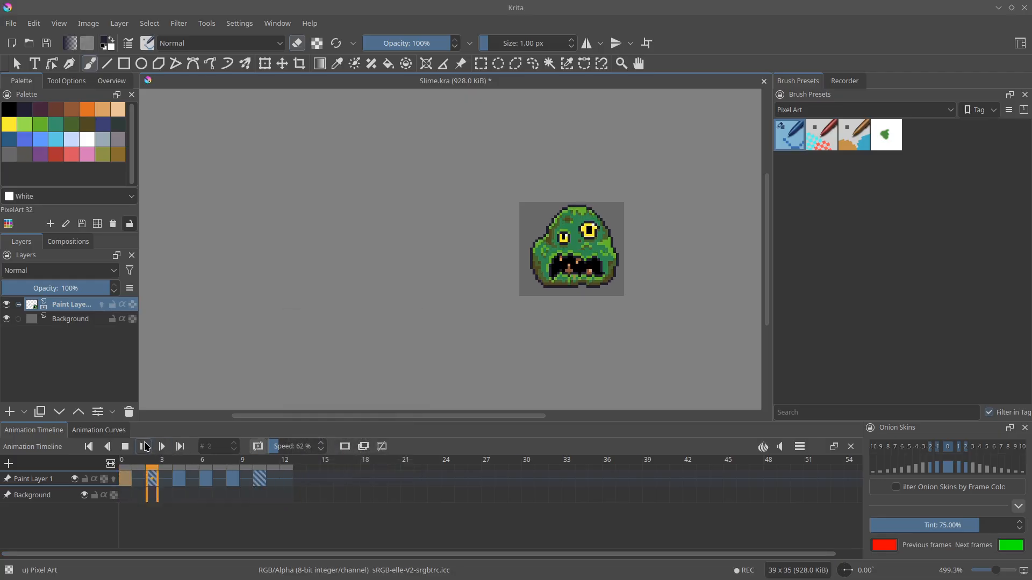
click(144, 447)
Touch up the forehead spot, chin shading and mouth in frame 4 with sampled colors, replaying the loop between edits
scroll(537, 231, up, 5)
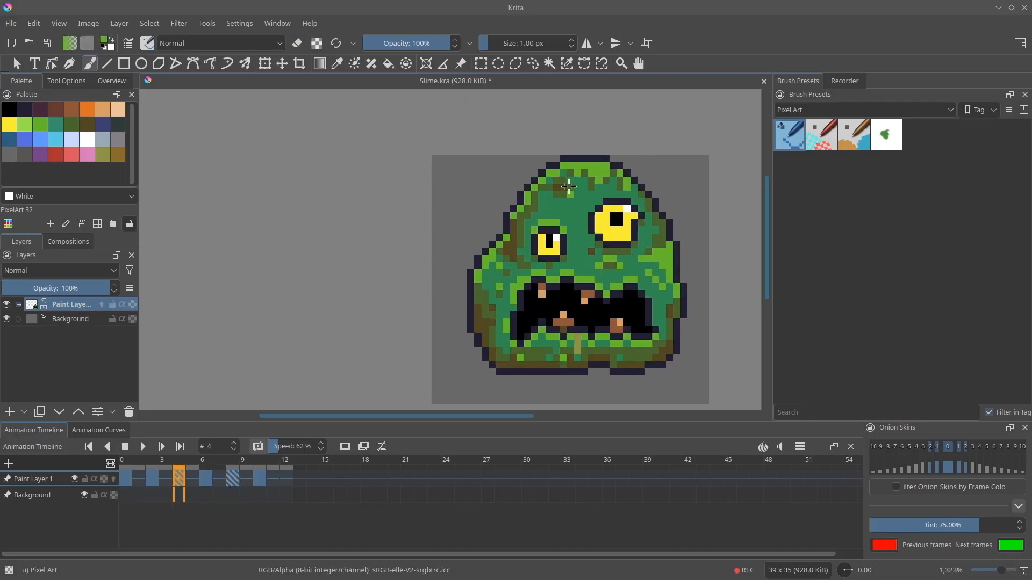
scroll(301, 336, down, 3)
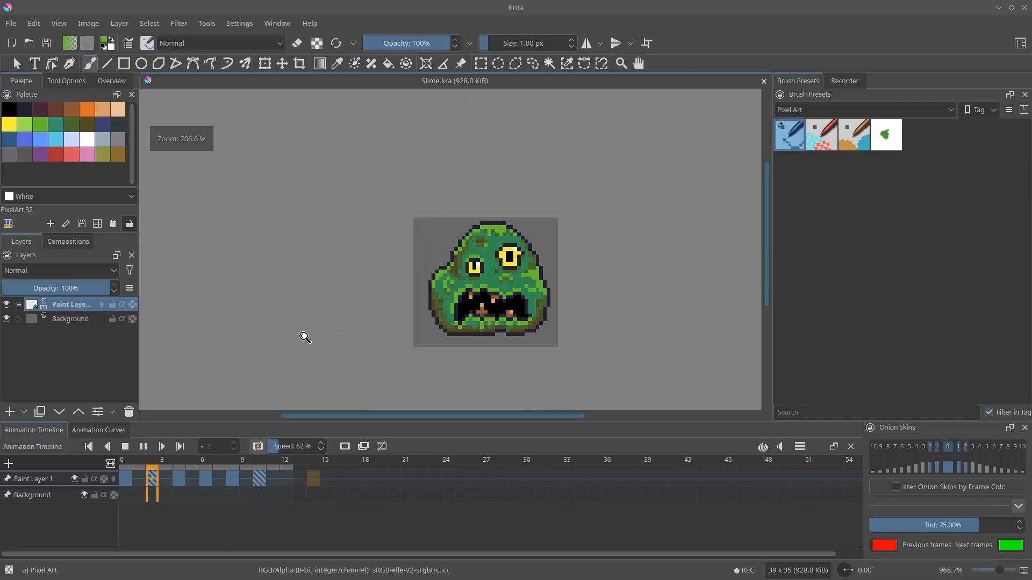
scroll(375, 283, up, 2)
scroll(375, 283, up, 2)
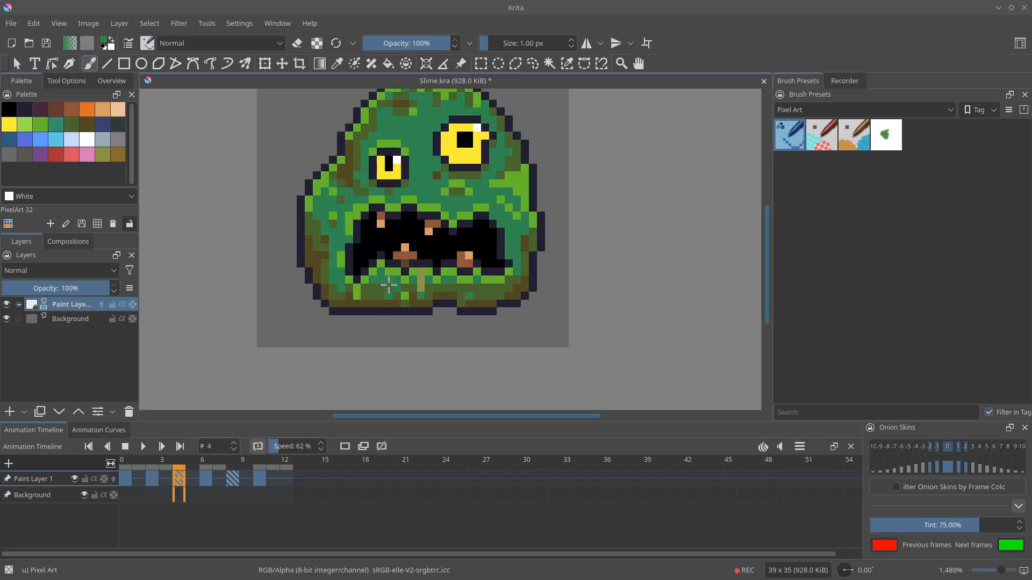
scroll(337, 283, down, 3)
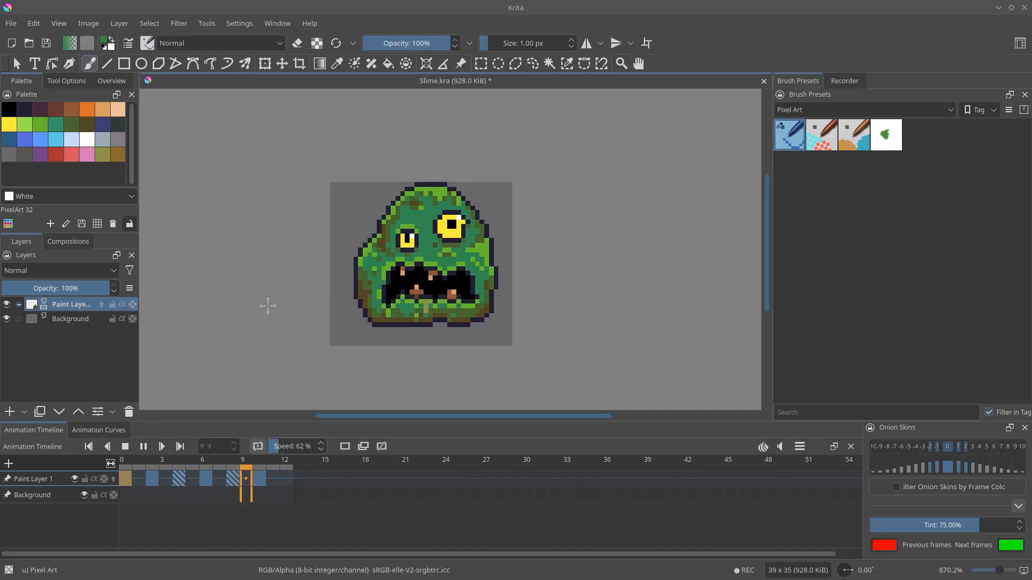
scroll(394, 290, up, 2)
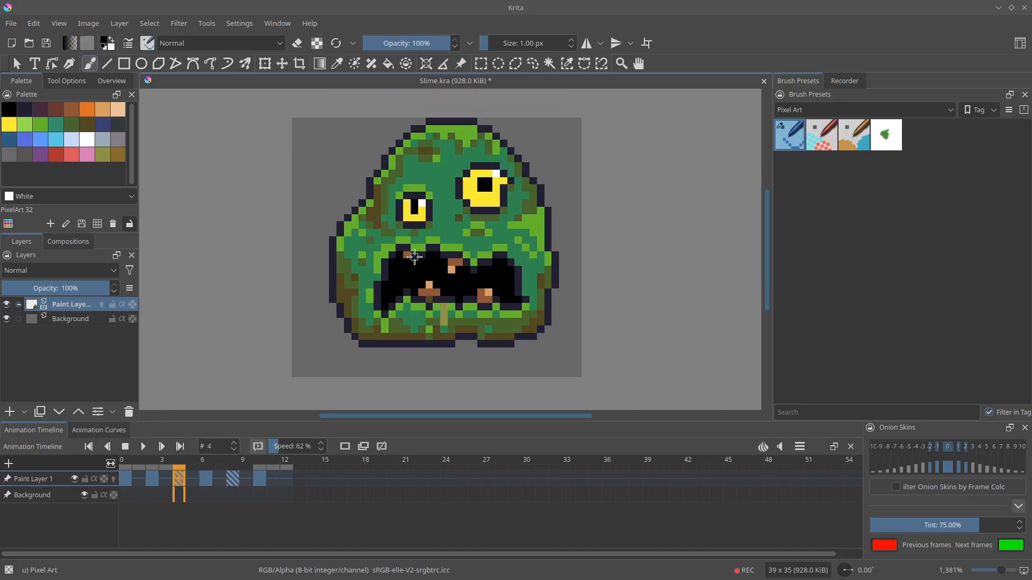
key(space)
scroll(407, 255, down, 4)
click(143, 446)
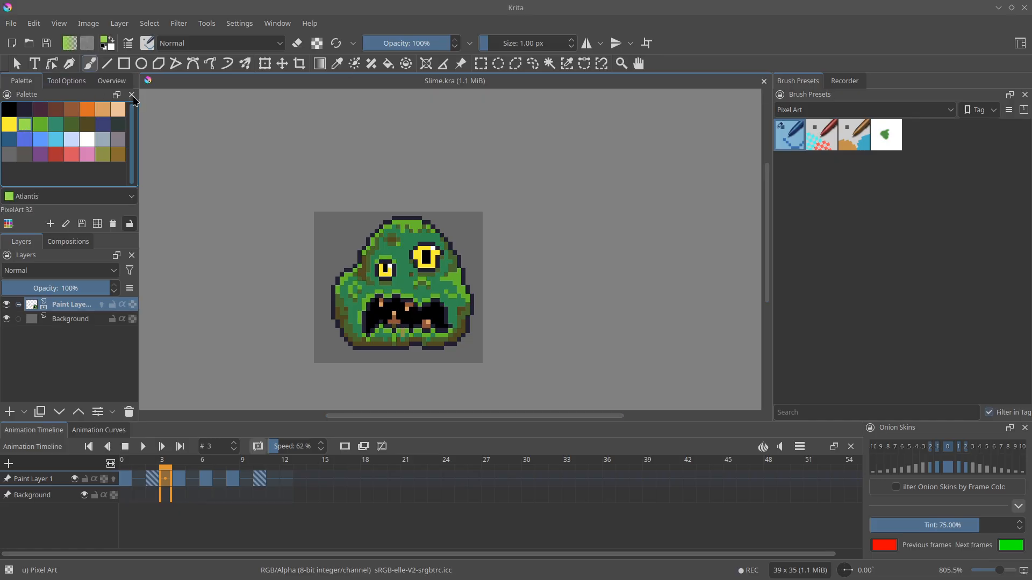
Paint a one-pixel outline in the light green Atlantis color around the slime's silhouette in frame 3
right_click(344, 230)
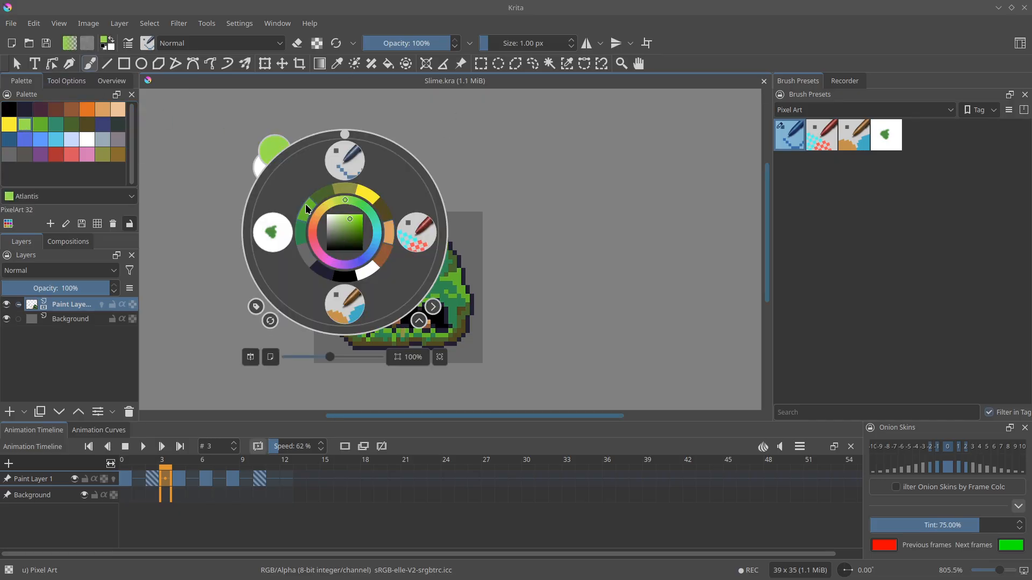
click(475, 162)
drag(355, 266, 337, 187)
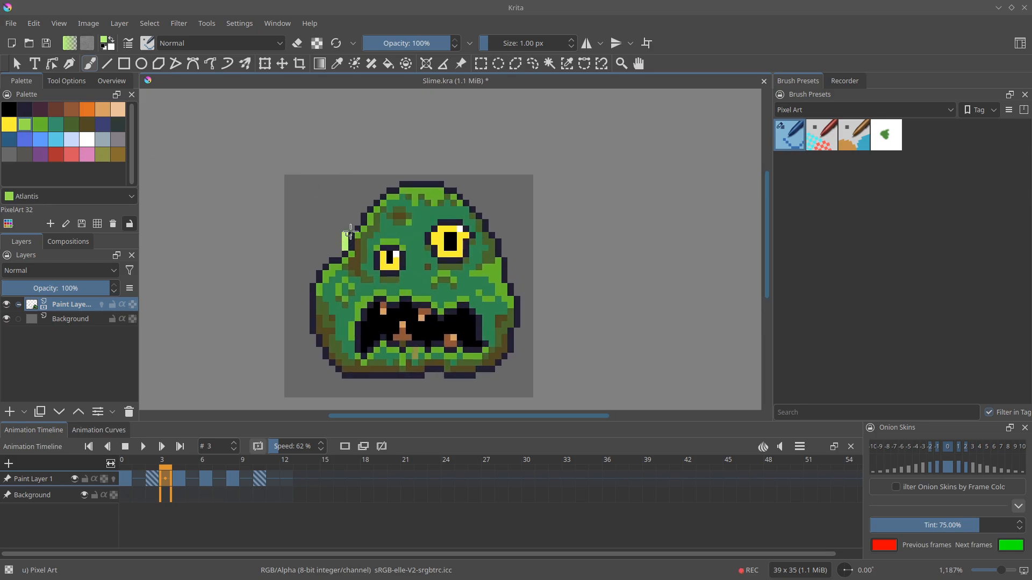
scroll(383, 192, up, 1)
drag(386, 196, 355, 228)
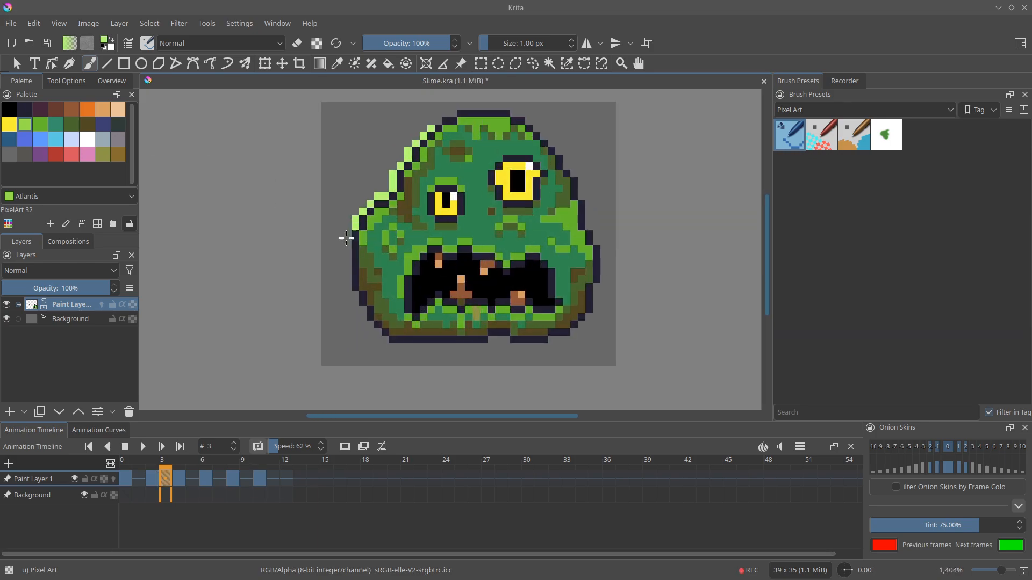
key(b)
drag(491, 340, 506, 340)
drag(551, 339, 565, 341)
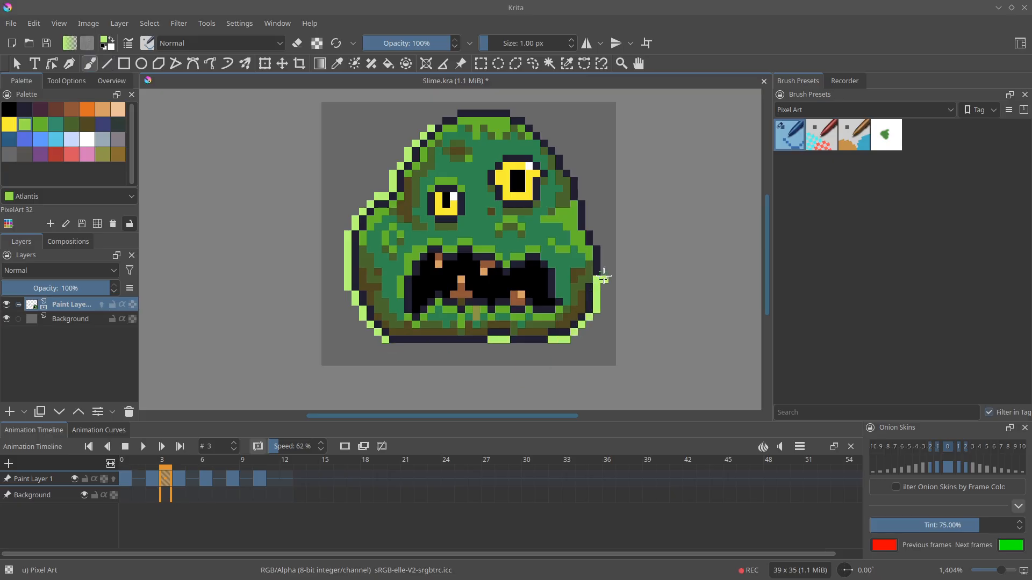
mouse_move(603, 276)
mouse_down()
mouse_move(604, 248)
mouse_move(576, 276)
mouse_move(532, 175)
mouse_move(491, 163)
mouse_move(432, 170)
mouse_up()
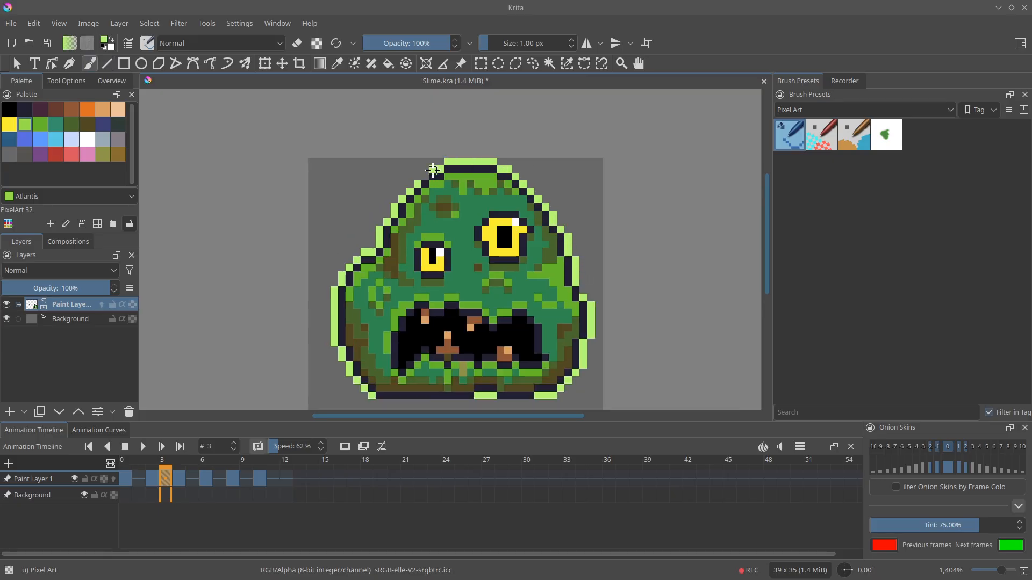
Move the green-outlined keyframe from frame 3 onto frame 2 and compare it with the neighbouring frames
key(Left)
key(Right)
drag(409, 253, 423, 193)
drag(166, 479, 152, 479)
key(Right)
key(Right)
Paint the same light green outline around the slime's silhouette in frame 0
key(Left)
key(Left)
key(Left)
key(Left)
scroll(344, 284, up, 1)
drag(359, 311, 397, 358)
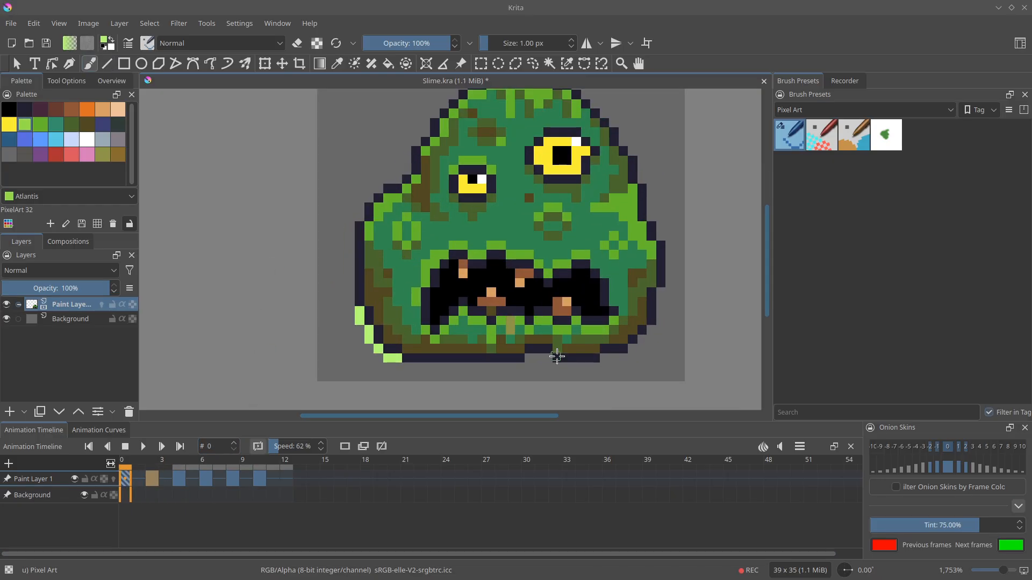
scroll(612, 337, down, 2)
mouse_move(611, 280)
mouse_down()
mouse_move(607, 254)
mouse_move(568, 199)
mouse_move(508, 178)
mouse_up()
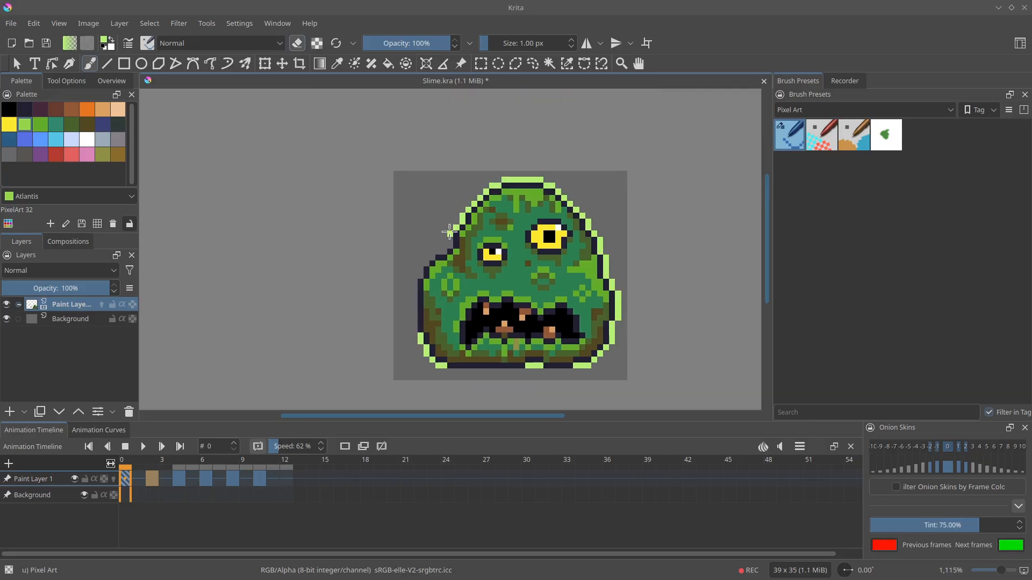
drag(427, 263, 415, 326)
Paint the light green outline along the slime's left side up to its head in frame 4
scroll(487, 254, down, 6)
key(Right)
key(Right)
scroll(517, 252, up, 6)
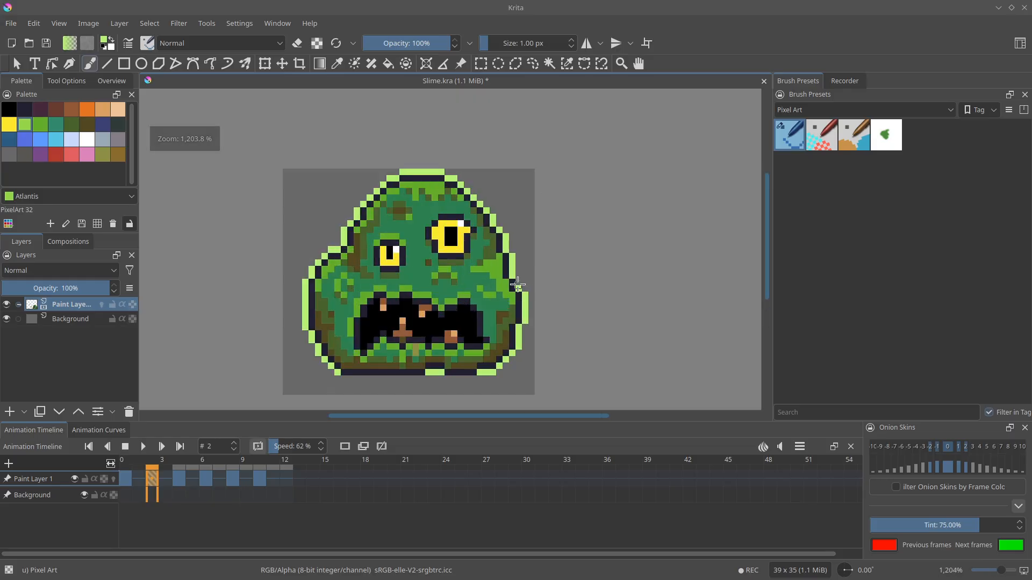
key(Right)
key(Right)
click(311, 317)
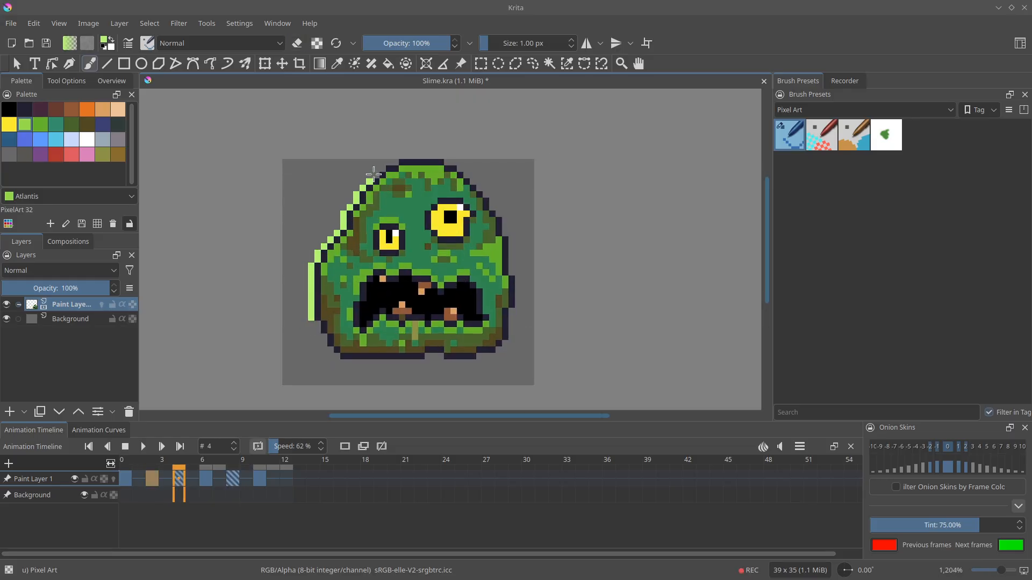
click(388, 163)
drag(443, 157, 434, 166)
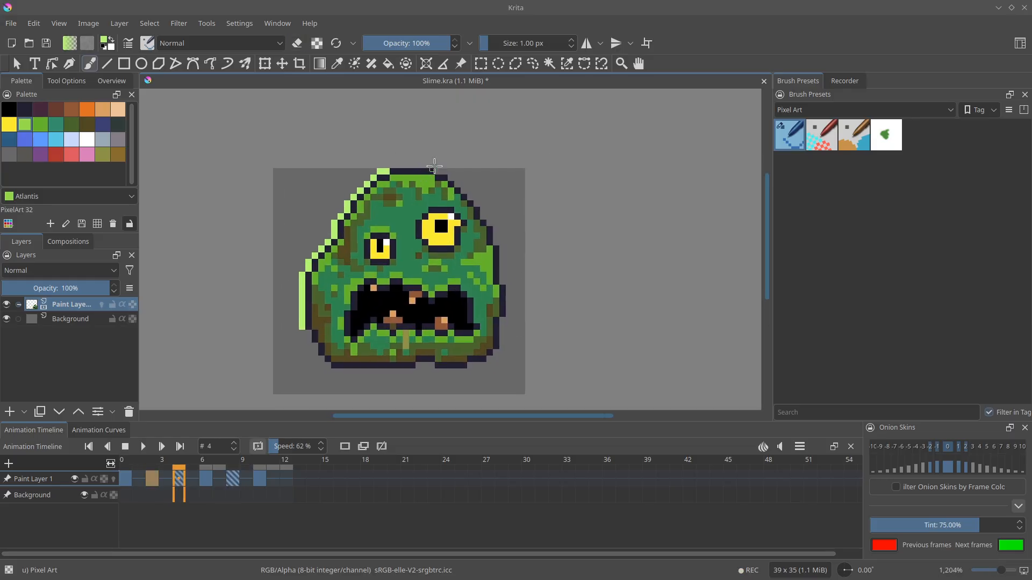
Resize the canvas height to 36 px, keeping the width at 39 px, and replay the animation
click(100, 24)
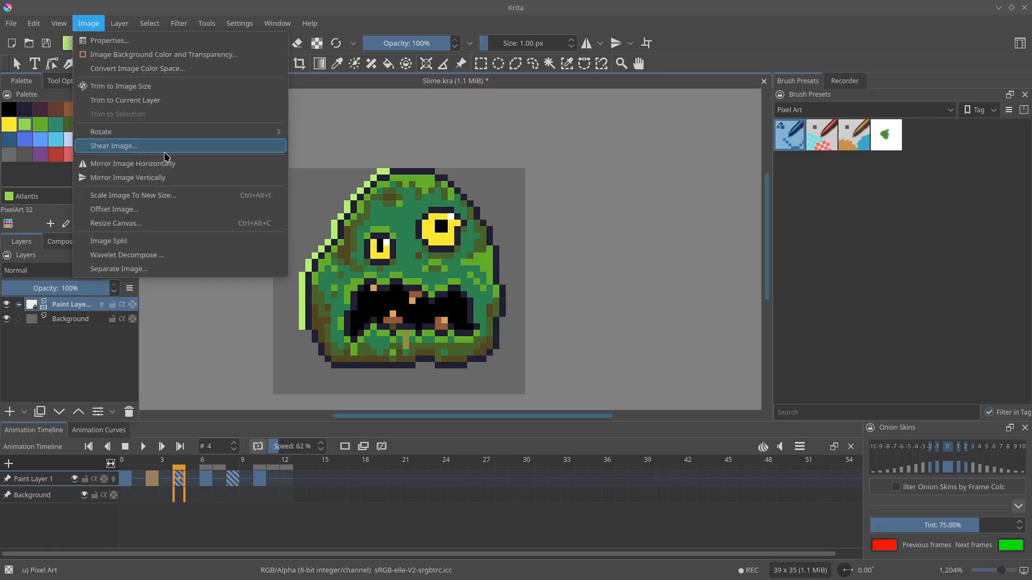
click(153, 223)
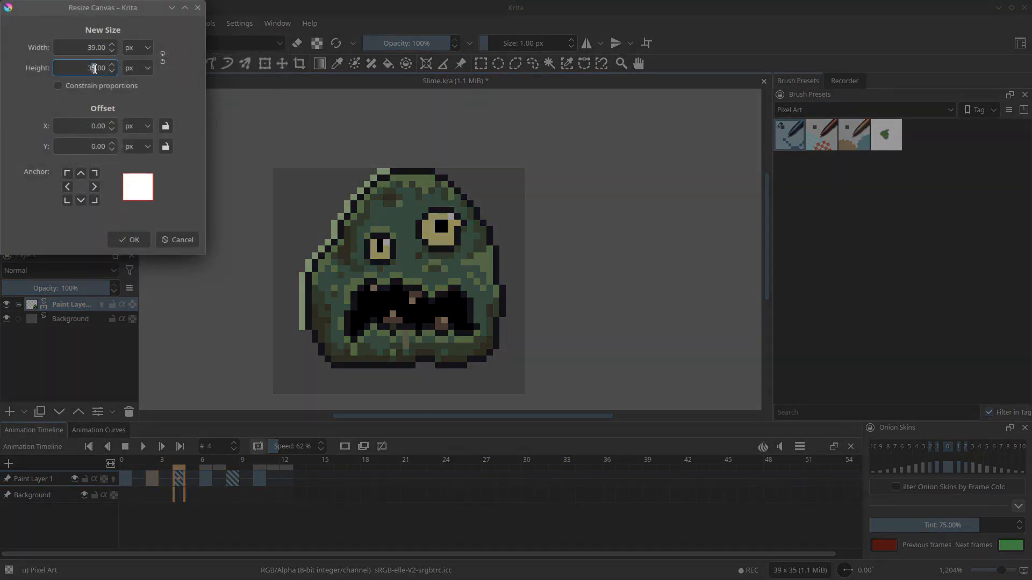
text(6)
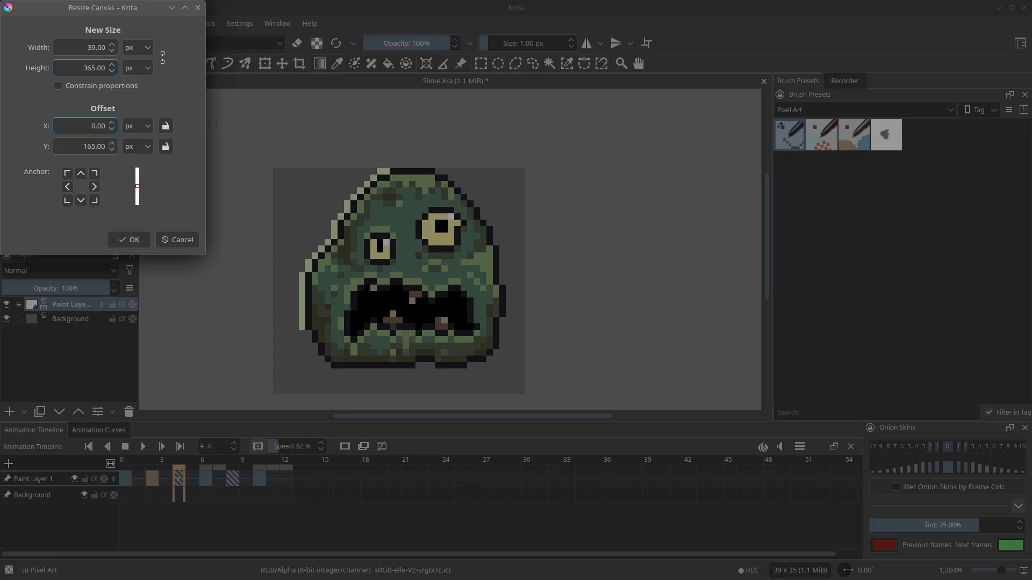
key(Delete)
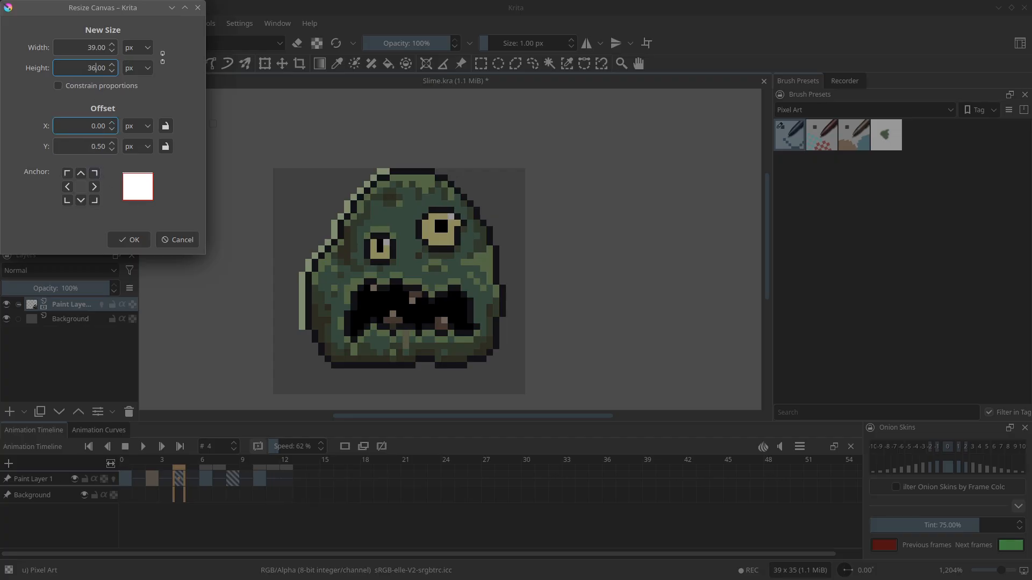
click(131, 239)
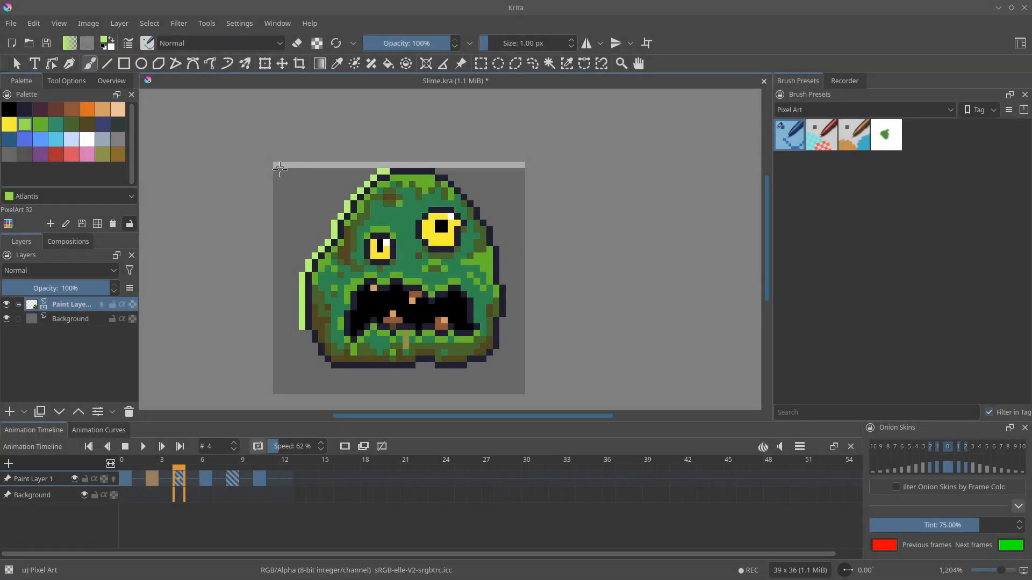
key(space)
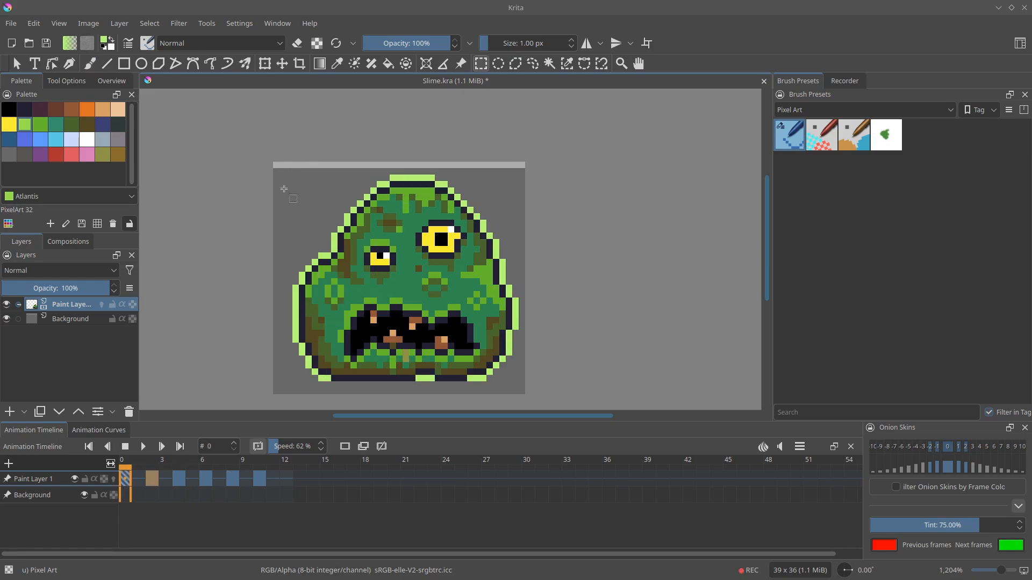
Replay the animation briefly, and isolate the Background layer by hiding Paint Layer 1
key(space)
key(space)
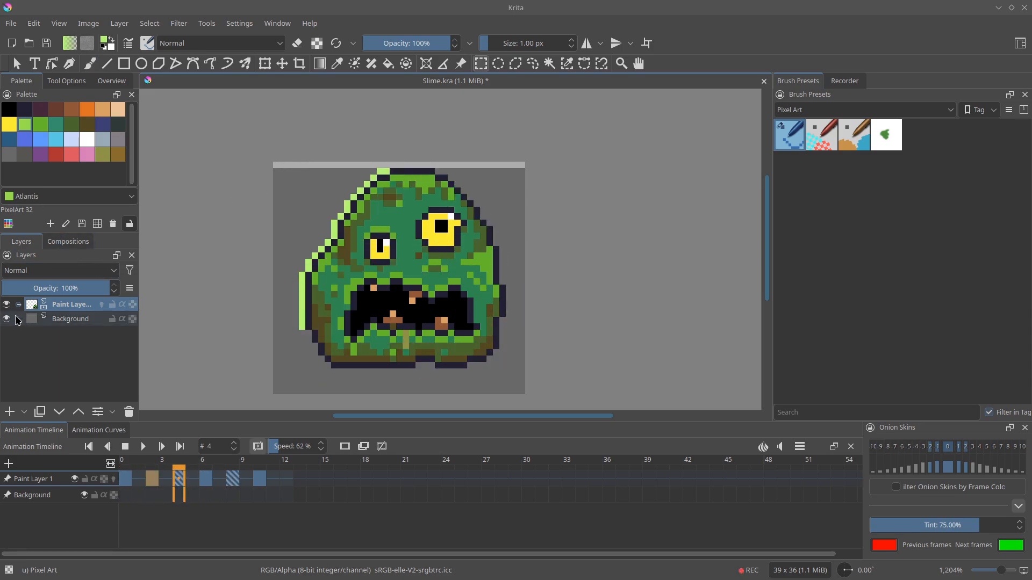
click(7, 319)
click(6, 318)
click(6, 319)
click(7, 319)
click(6, 305)
click(33, 322)
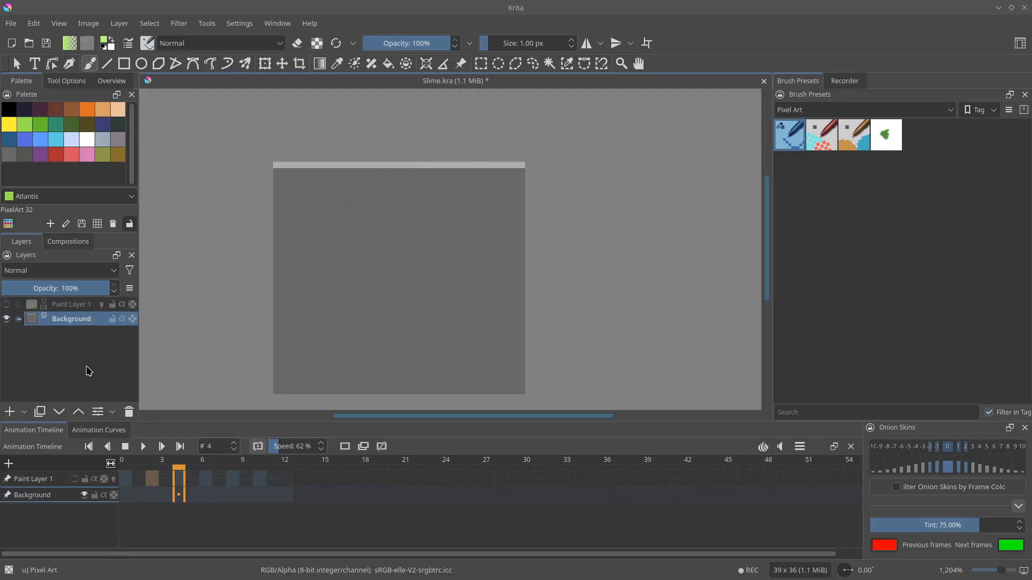
Paint over the lighter strip along the Background's upper edge in frame 0 with its own dark grey, using a 10.33 px brush
click(125, 495)
mouse_move(396, 202)
shift+mouse_down()
mouse_move(347, 192)
mouse_move(442, 167)
mouse_move(486, 209)
shift+mouse_up()
key(ctrl+z)
ctrl+click(444, 255)
mouse_move(311, 190)
mouse_down()
mouse_move(543, 190)
mouse_move(377, 163)
mouse_move(237, 226)
mouse_up()
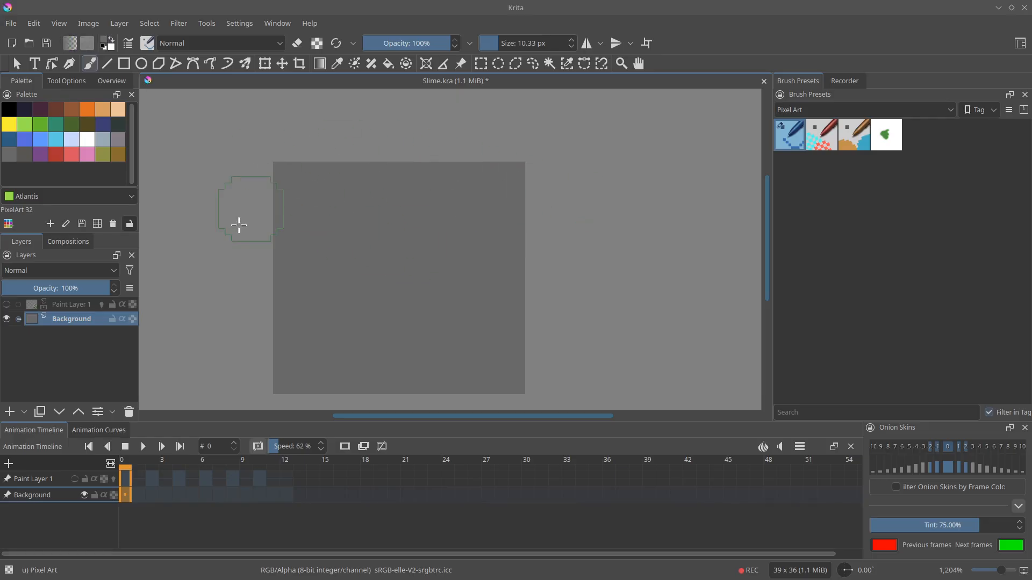
Return to Paint Layer 1 and continue the light green outline down the slime's right side in frame 4 with the 1 px brush
click(75, 304)
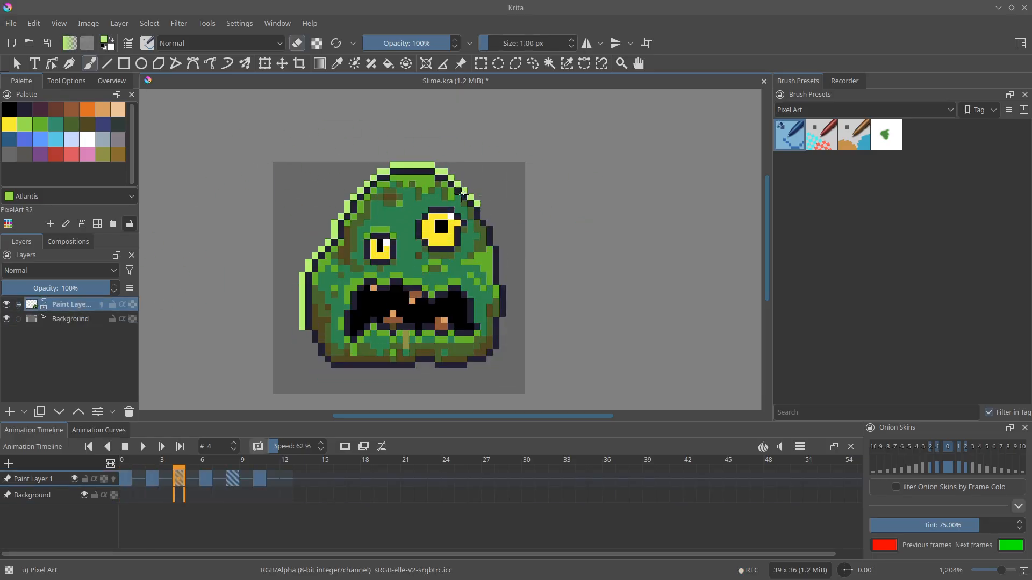
scroll(499, 245, up, 1)
drag(499, 245, 509, 194)
drag(517, 207, 486, 348)
Paint the light green outline in frame 6 up the slime's left side, over its head and down the right side to the base
key(Right)
key(Right)
scroll(306, 317, down, 1)
key(v)
drag(307, 330, 307, 283)
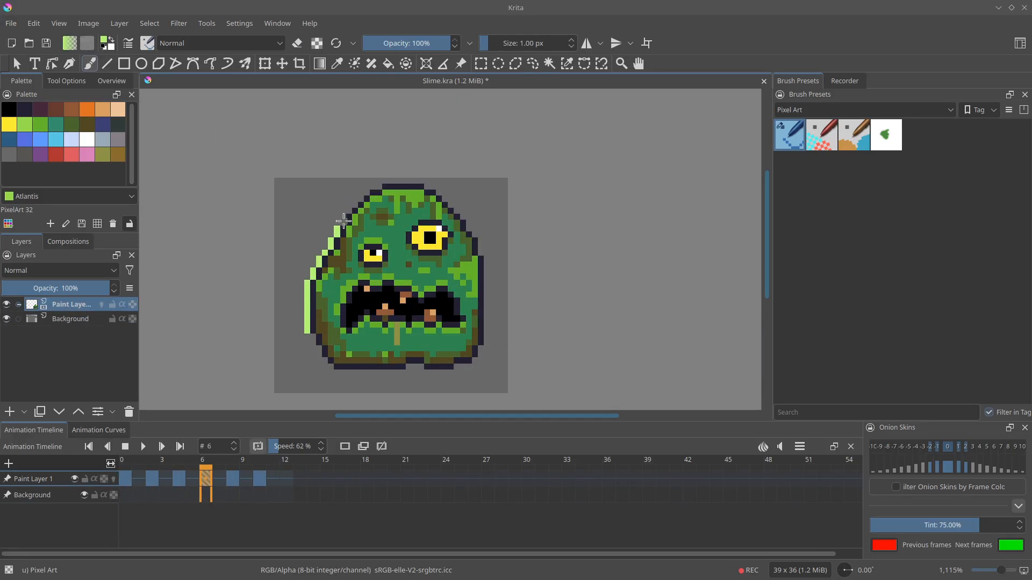
drag(343, 220, 366, 193)
mouse_move(385, 181)
mouse_down()
mouse_move(421, 181)
mouse_move(478, 233)
mouse_move(487, 343)
mouse_up()
key(v)
drag(481, 348, 409, 366)
Step back and forth between frames 6 and 10 to compare the slime's outlines
key(Right)
key(Right)
key(Right)
key(Right)
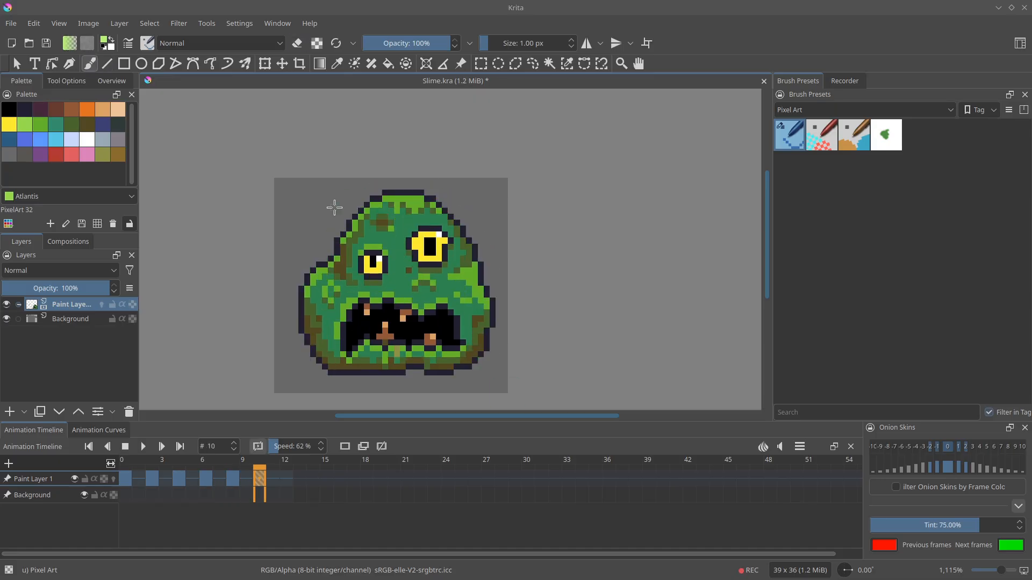
key(Left)
key(Left)
key(Left)
key(Left)
key(Right)
key(Right)
key(Right)
key(Right)
Paint the light green outline around the slime's whole silhouette in frame 10
scroll(305, 306, up, 1)
drag(292, 341, 323, 248)
mouse_move(398, 161)
mouse_down()
mouse_move(516, 210)
mouse_move(545, 365)
mouse_move(501, 392)
mouse_up()
drag(455, 393, 439, 393)
drag(330, 393, 299, 346)
scroll(352, 276, down, 3)
Hide the Background layer so the slime sits on transparency, and save Slime.kra
key(ctrl+s)
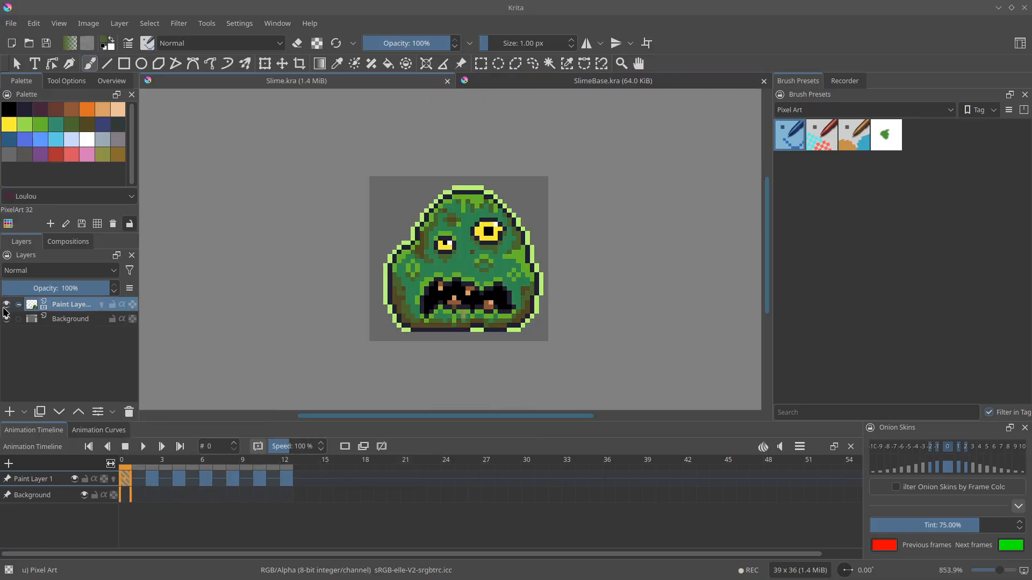
click(6, 318)
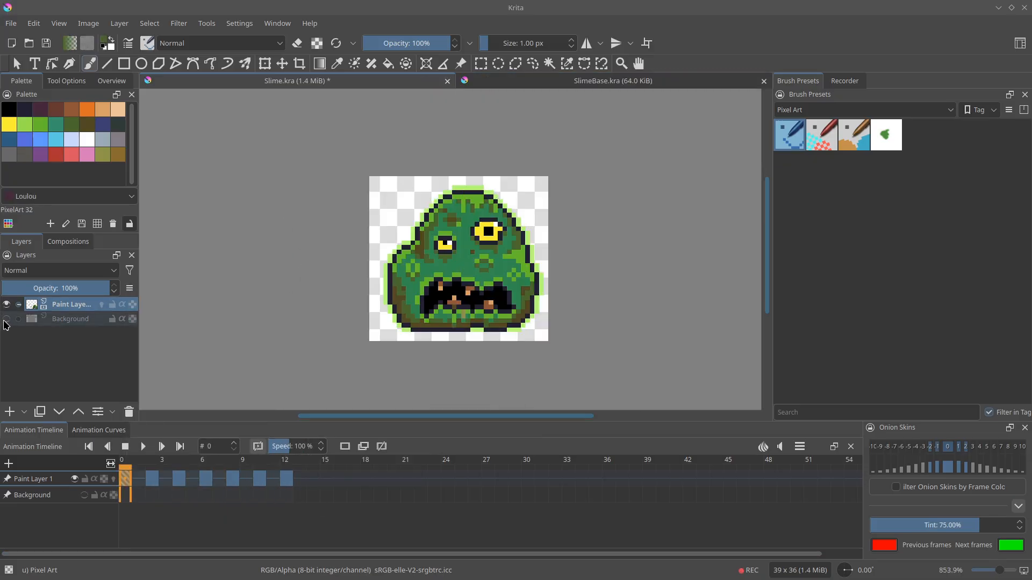
key(ctrl+s)
In the Render Animation settings, set the image location to a new folder named Slime inside Prefabs/Monsters
click(7, 27)
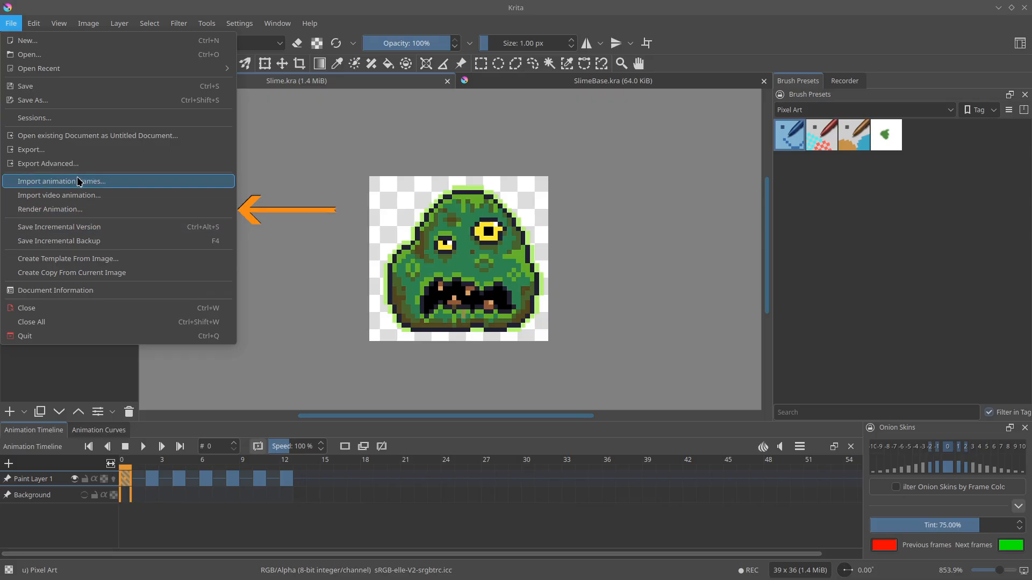
click(98, 215)
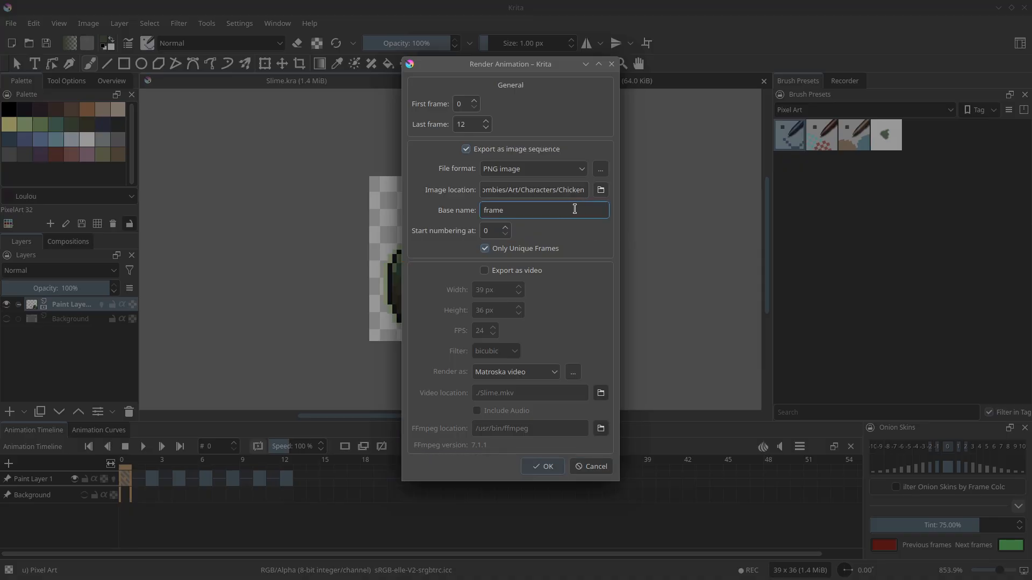
click(602, 194)
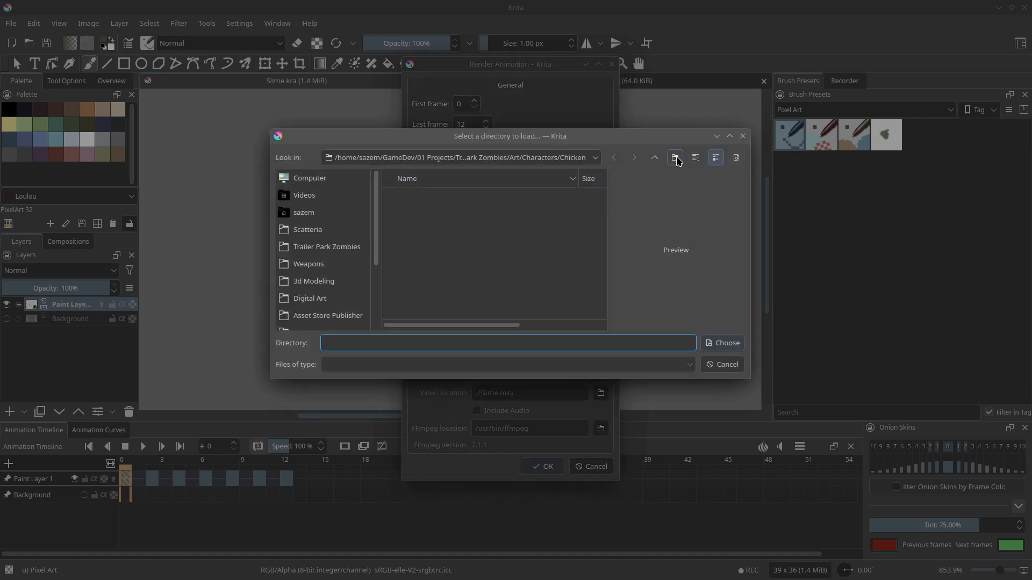
click(654, 158)
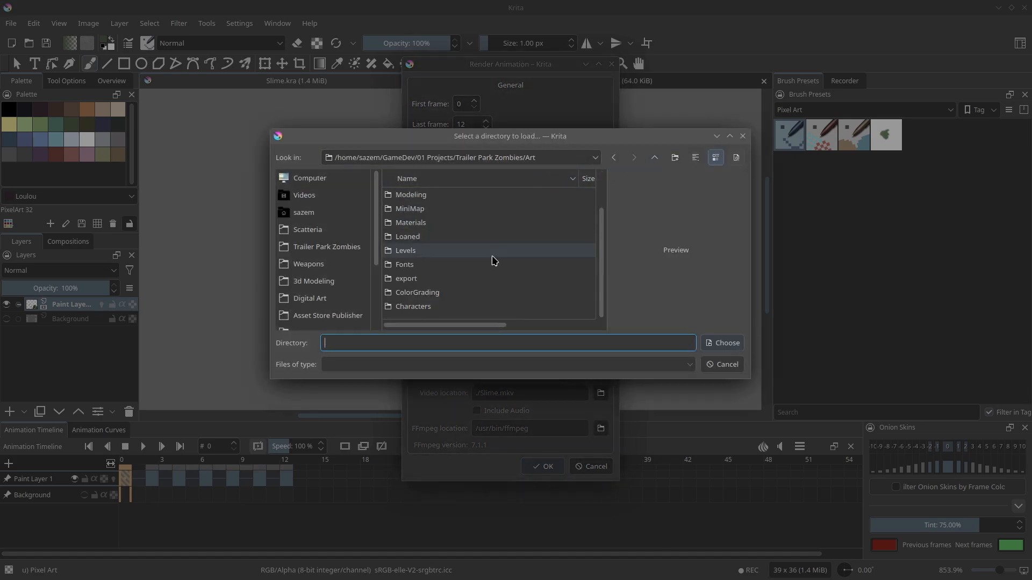
click(344, 248)
scroll(429, 259, down, 1)
double_click(414, 228)
double_click(416, 211)
click(672, 156)
text(Slime)
key(Return)
key(Return)
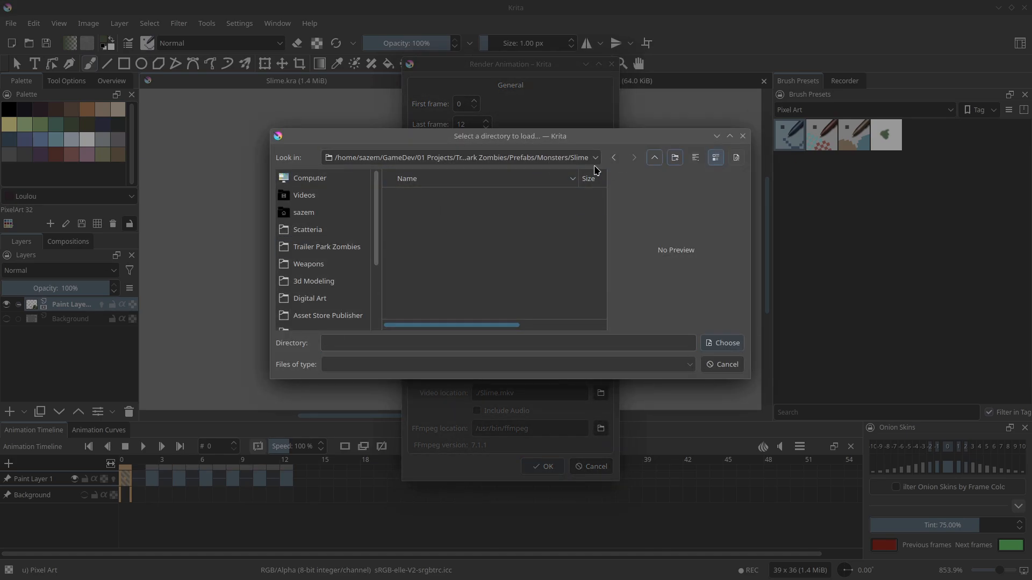
click(724, 343)
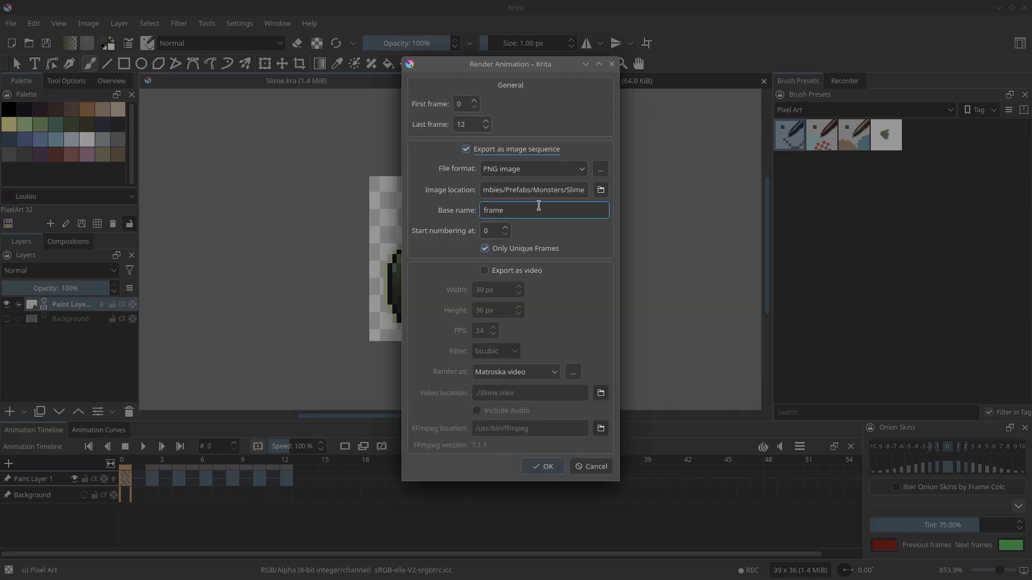
Set the image sequence's base name to slime_ and render the frames as PNG images
drag(559, 210, 403, 208)
text(slime_)
click(546, 467)
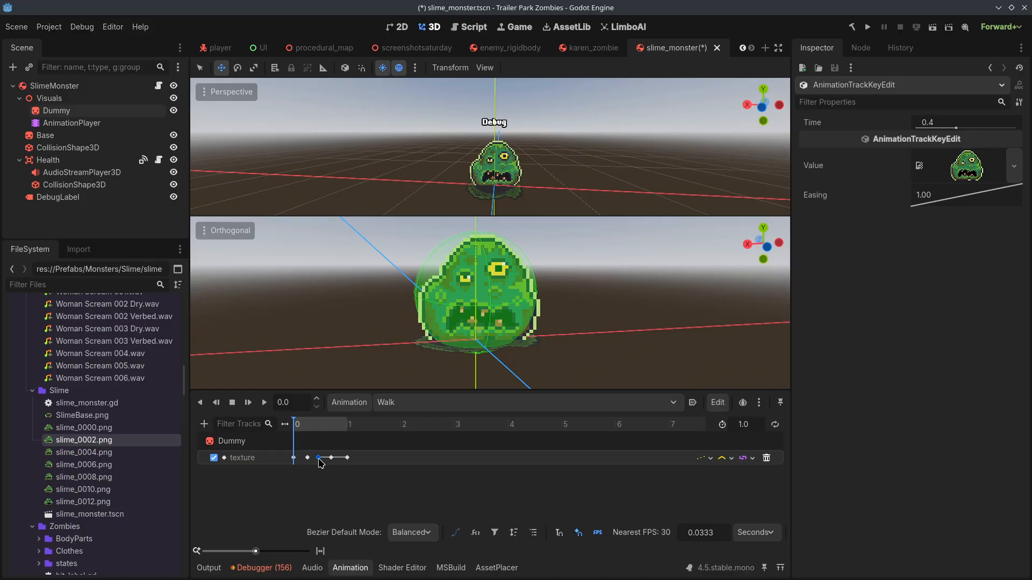
In Godot, move the Walk animation's third texture keyframe to 0.4667 s and assign slime_0004.png to it
drag(317, 458, 321, 462)
drag(109, 453, 853, 240)
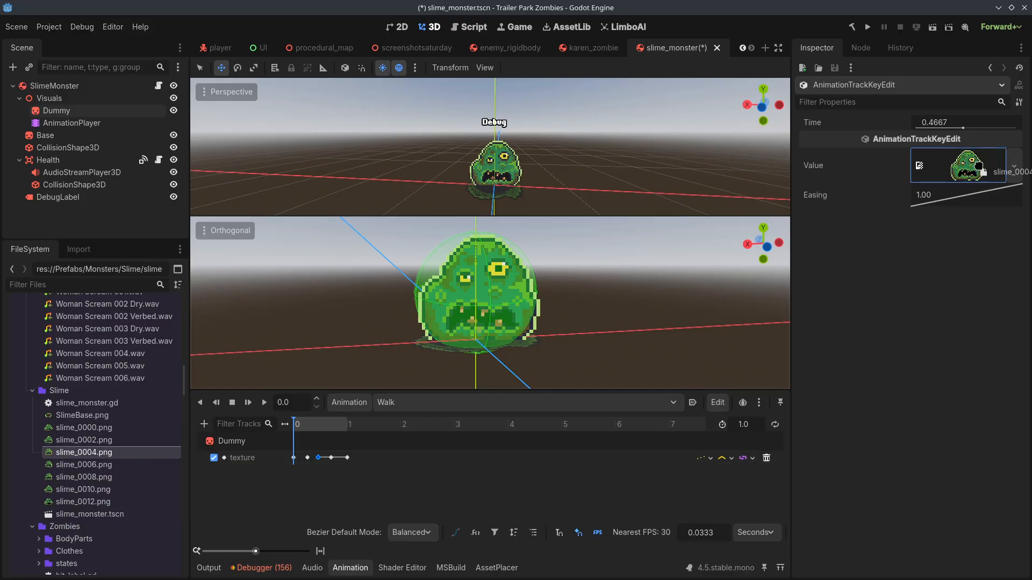
drag(304, 432, 332, 440)
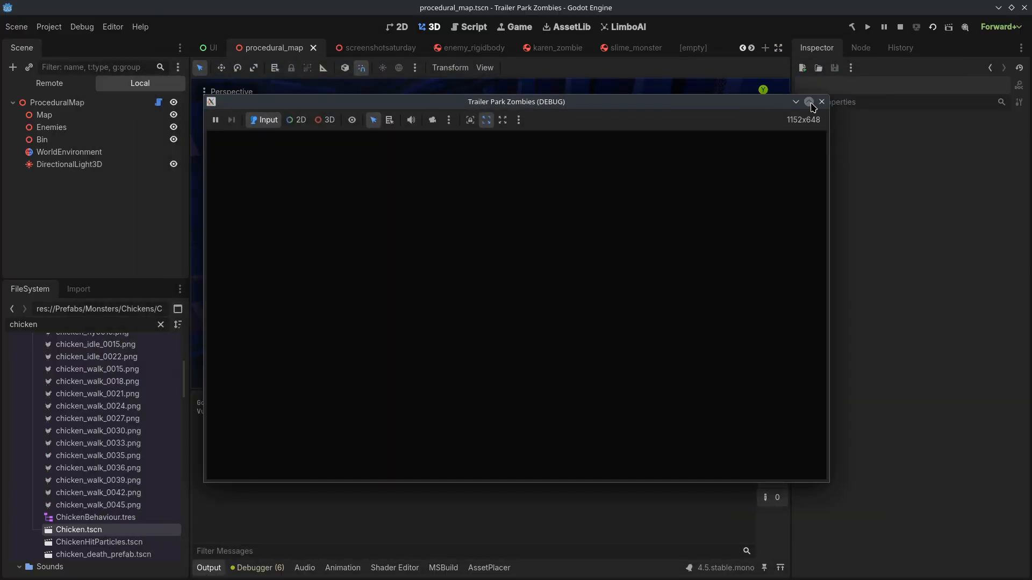
Maximize the running game window and move the player around to watch the animated slimes
click(809, 102)
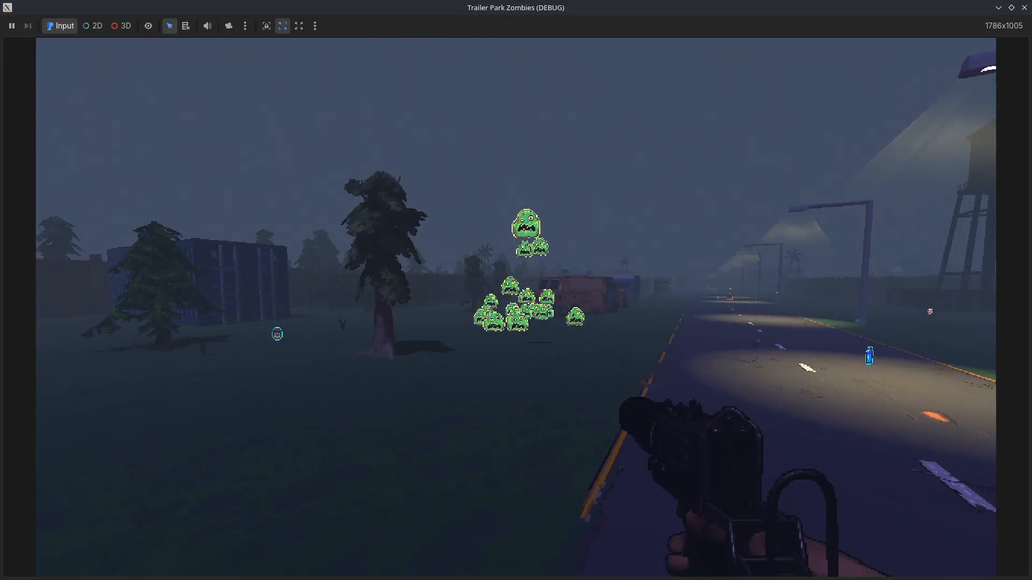
key(d)
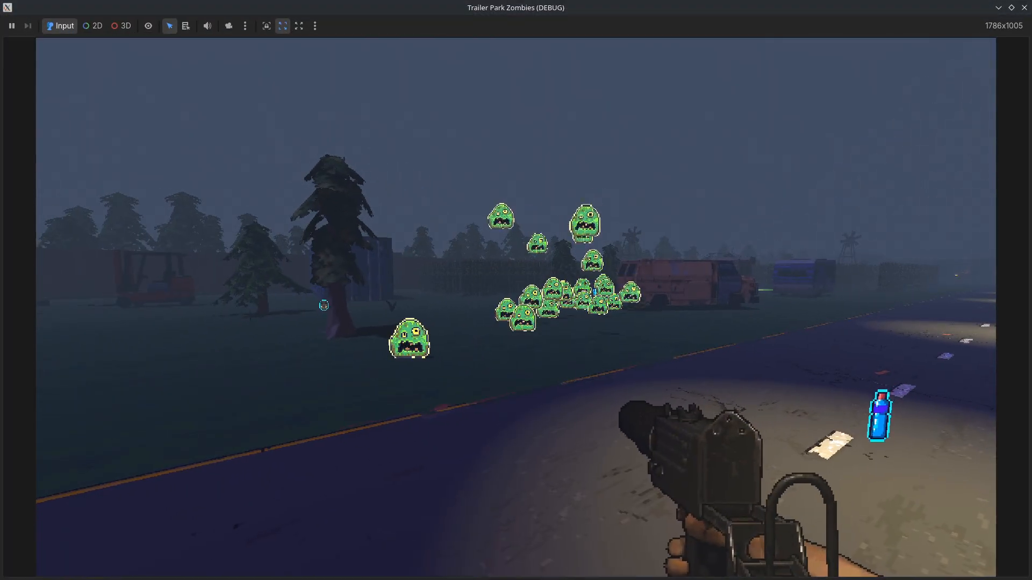
key(a)
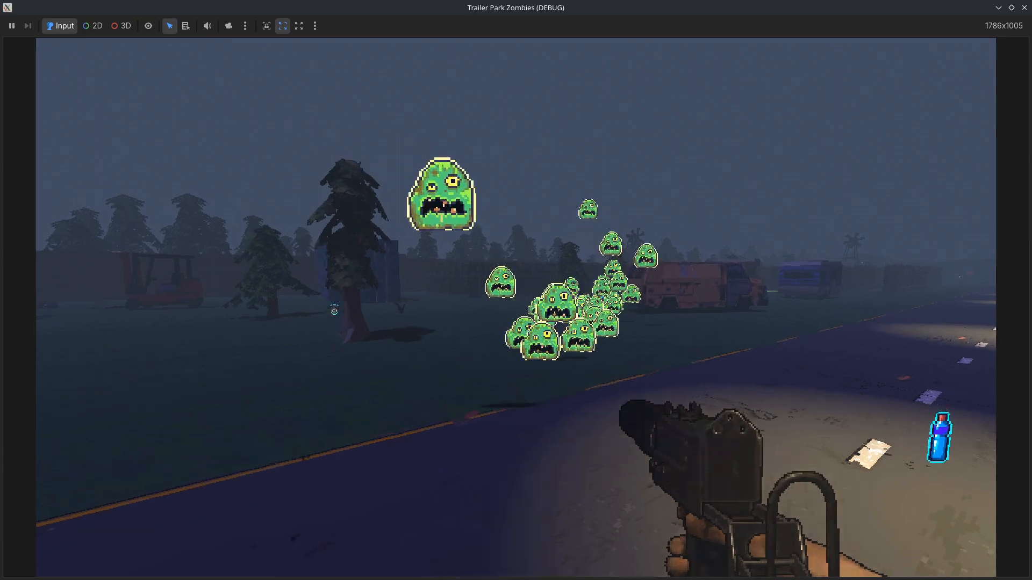
key(s)
key(a)
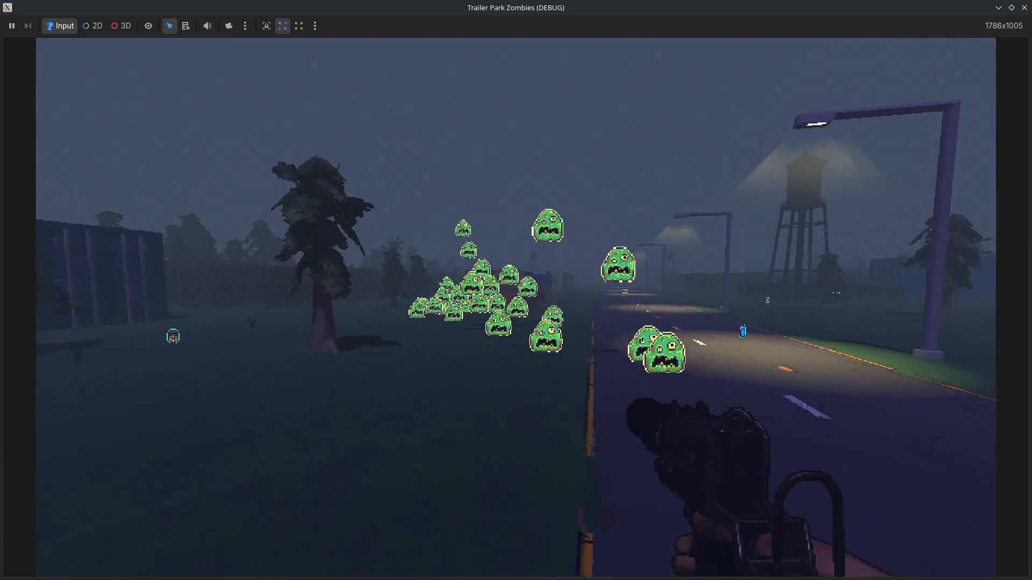
key(d)
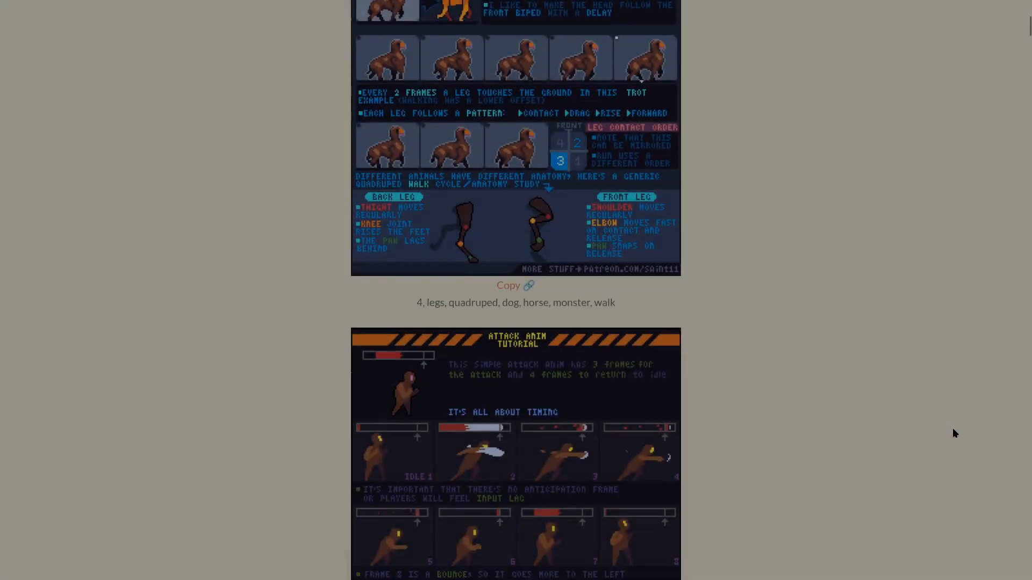
Look through the pixel-art tutorial page, covering the attack, blood, breaking objects and bullets examples
scroll(952, 428, down, 12)
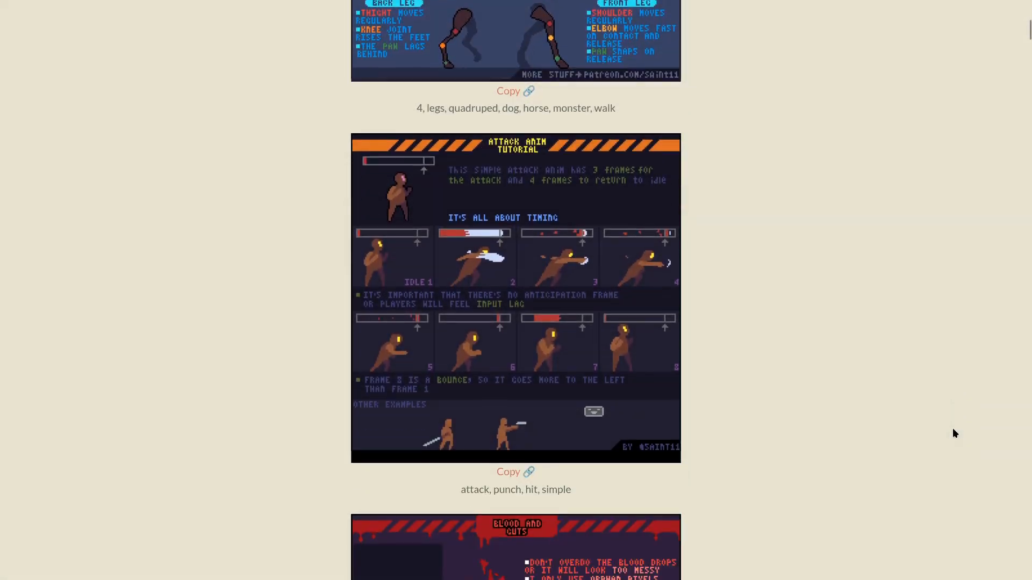
scroll(953, 428, down, 6)
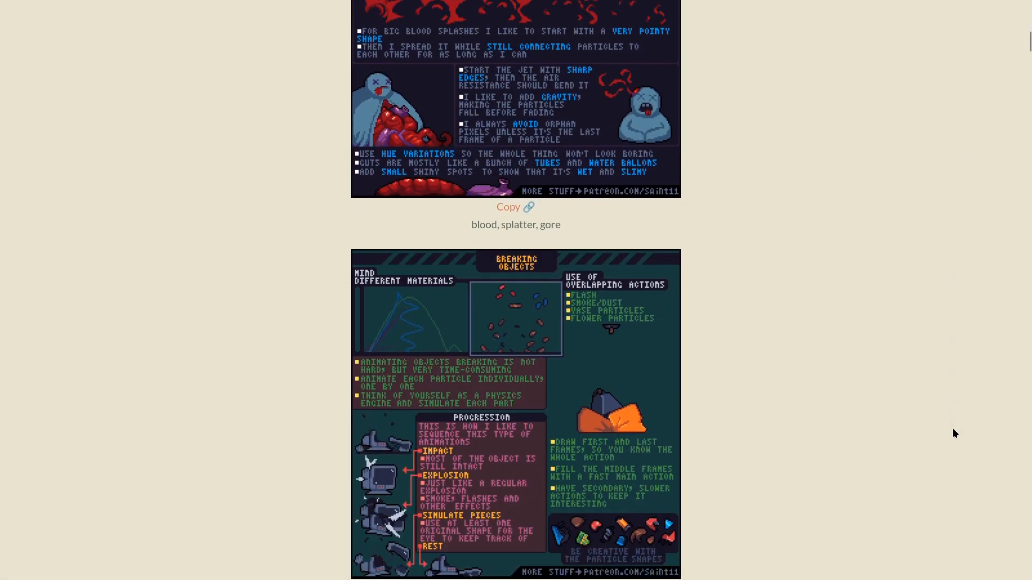
scroll(953, 429, down, 8)
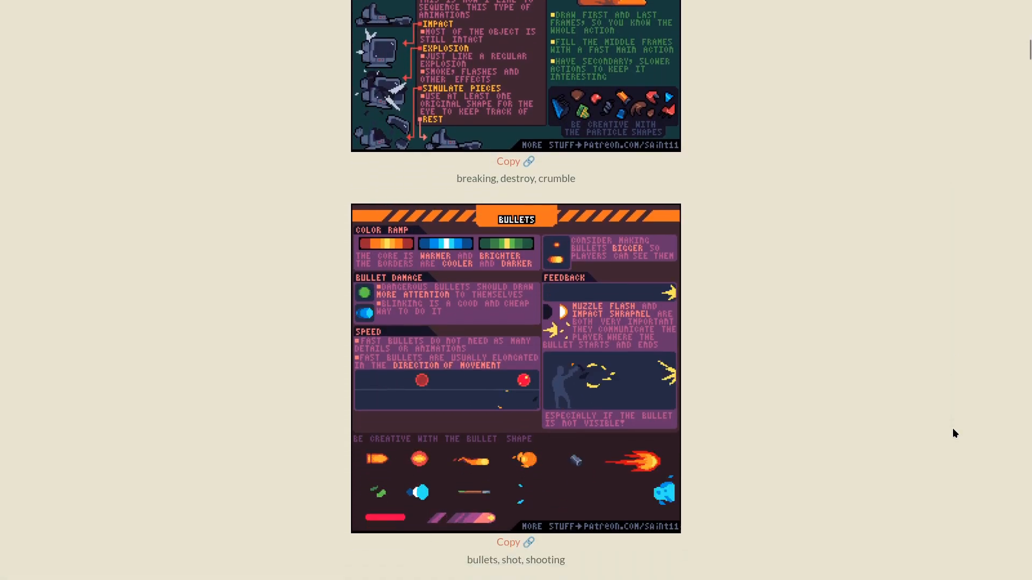
scroll(953, 429, down, 11)
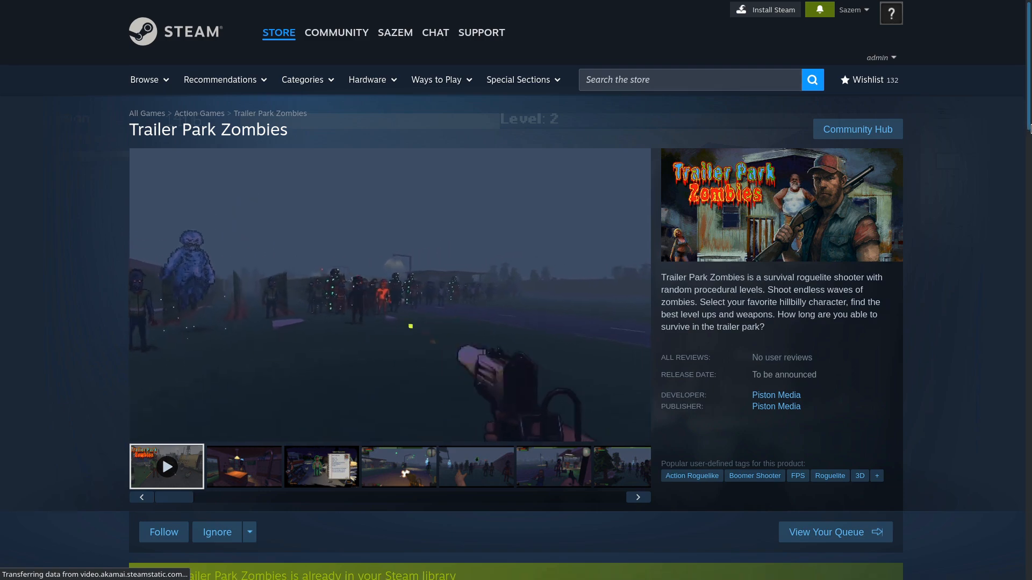
Look through the Trailer Park Zombies store page on Steam
scroll(1031, 200, down, 3)
drag(1030, 178, 1030, 243)
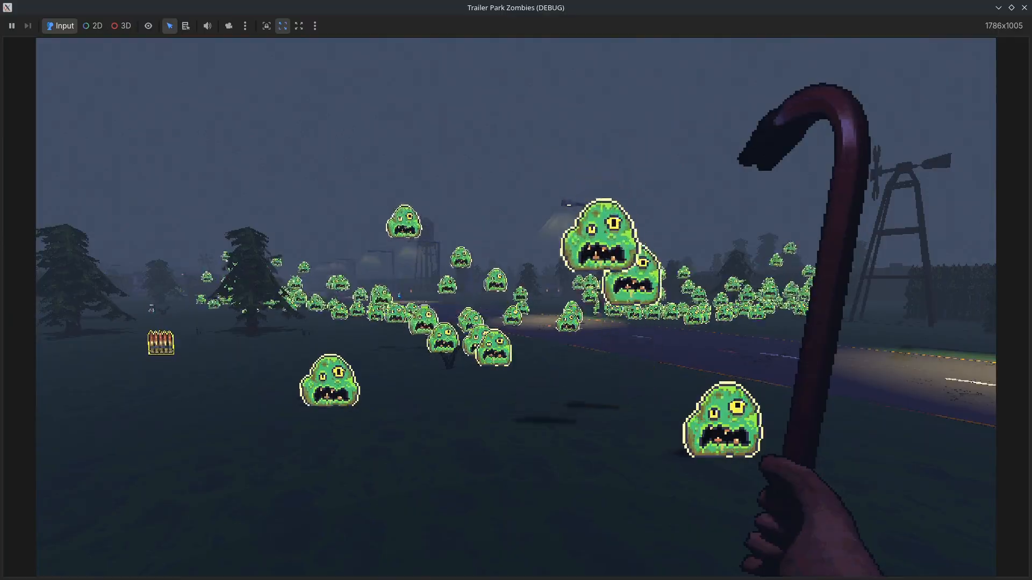
Return to the running game and back the player away from the slime horde
key(s)
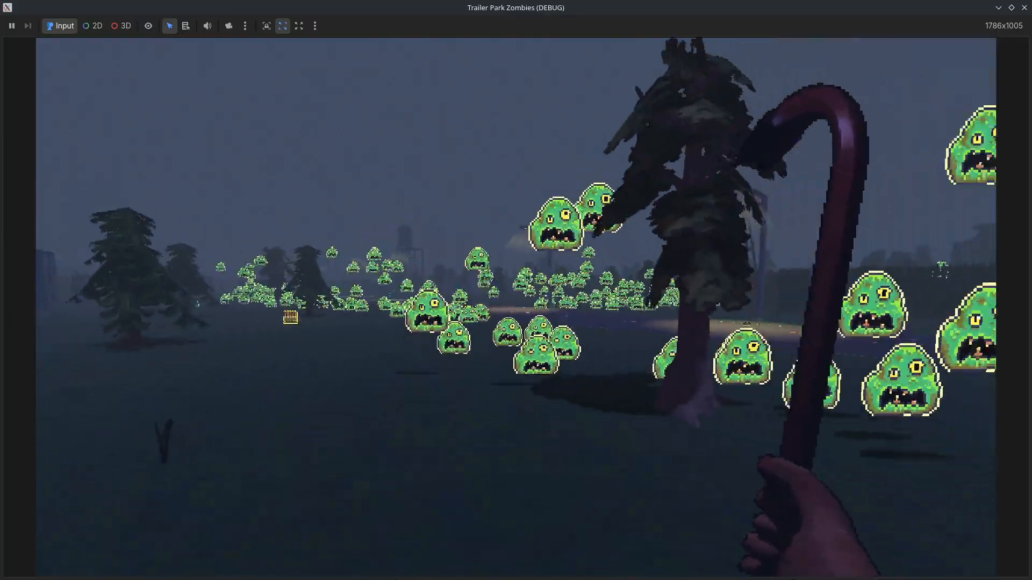
key(s)
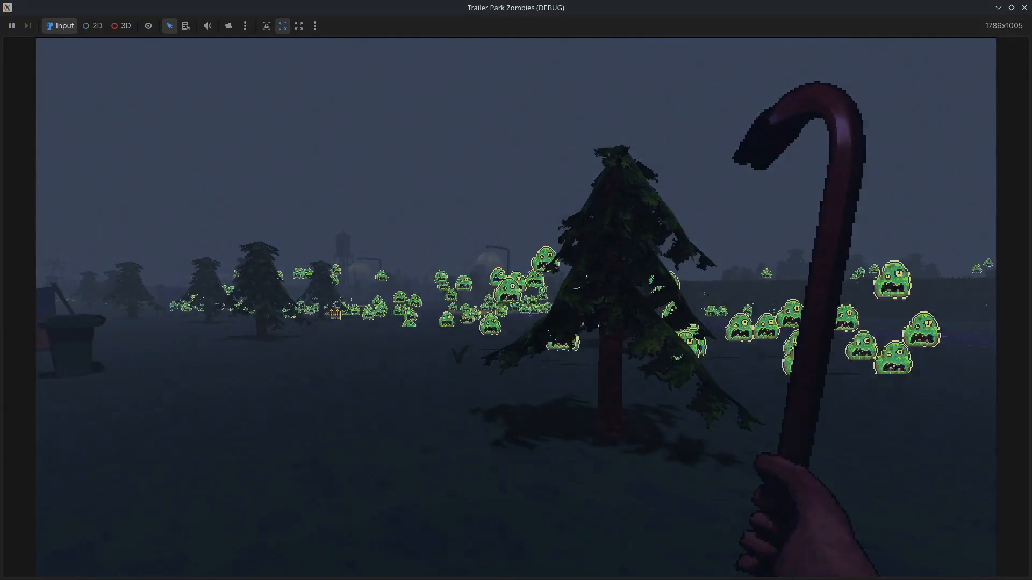